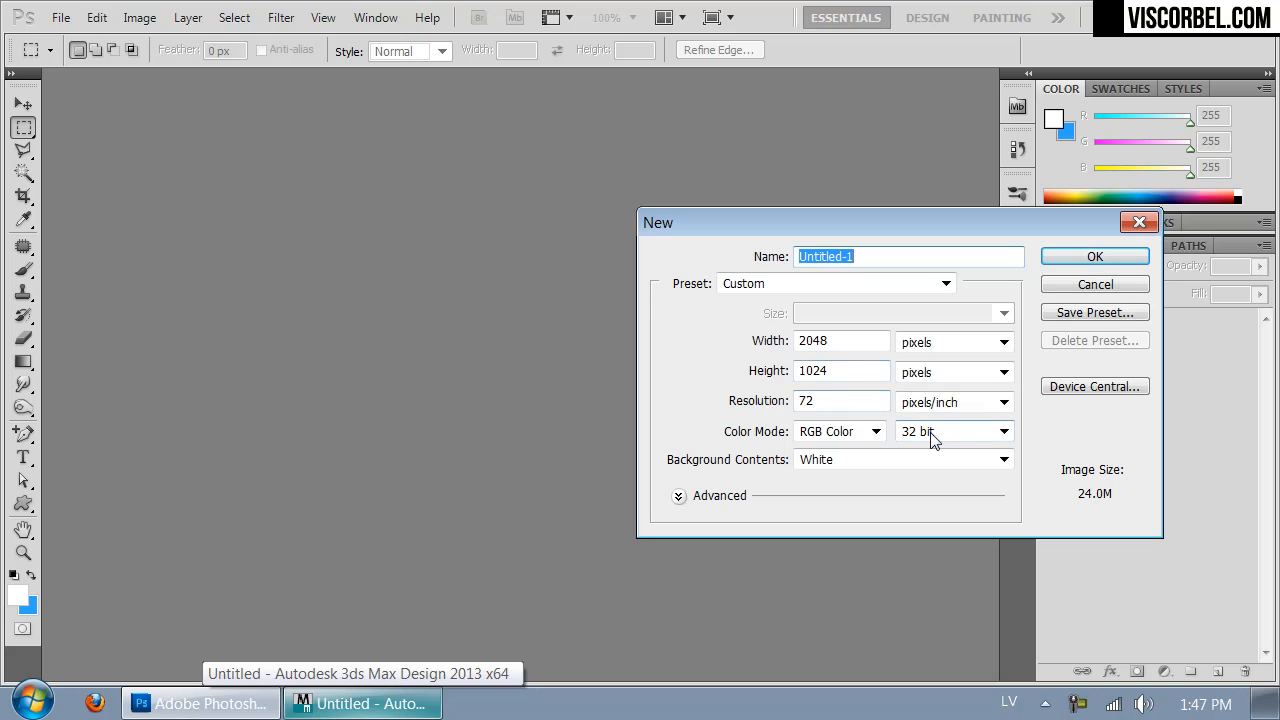
# Create a 1024 × 1024 pixel document in 32-bit RGB at 72 pixels/inch with a white background
pyautogui.moveTo(857, 345); pyautogui.dragTo(677, 351)
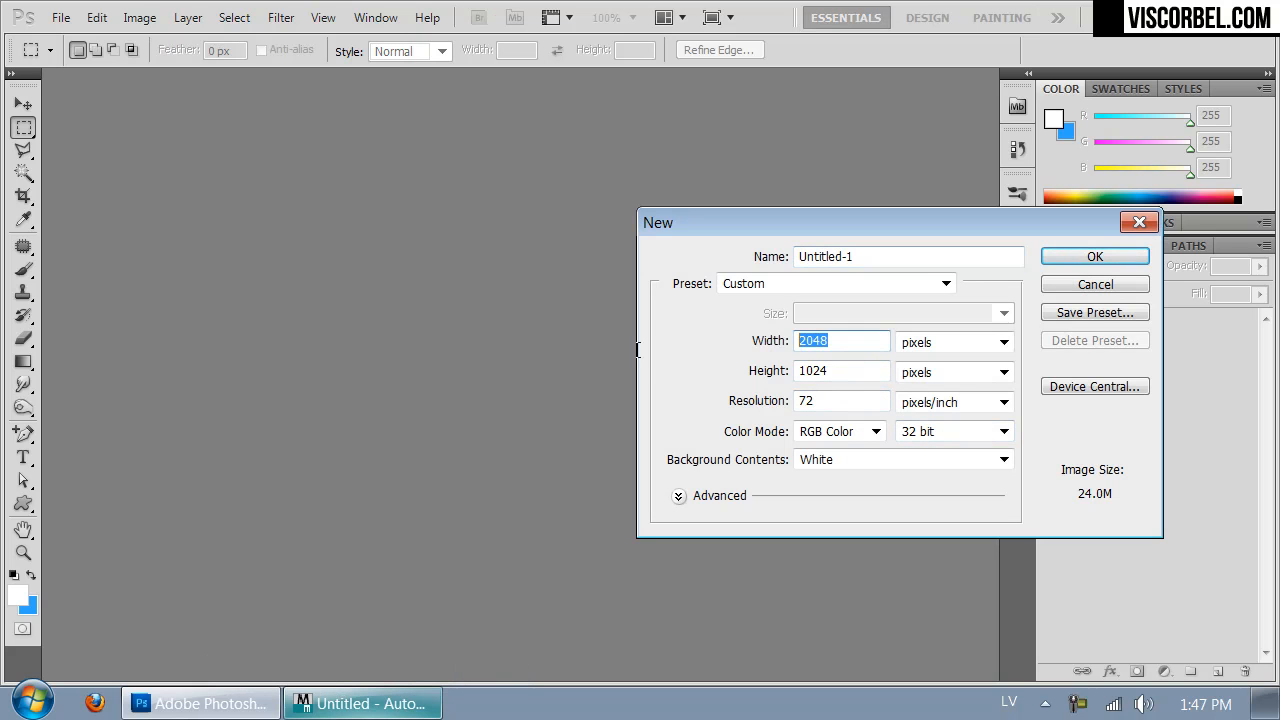
pyautogui.write('102')
pyautogui.press('Return')
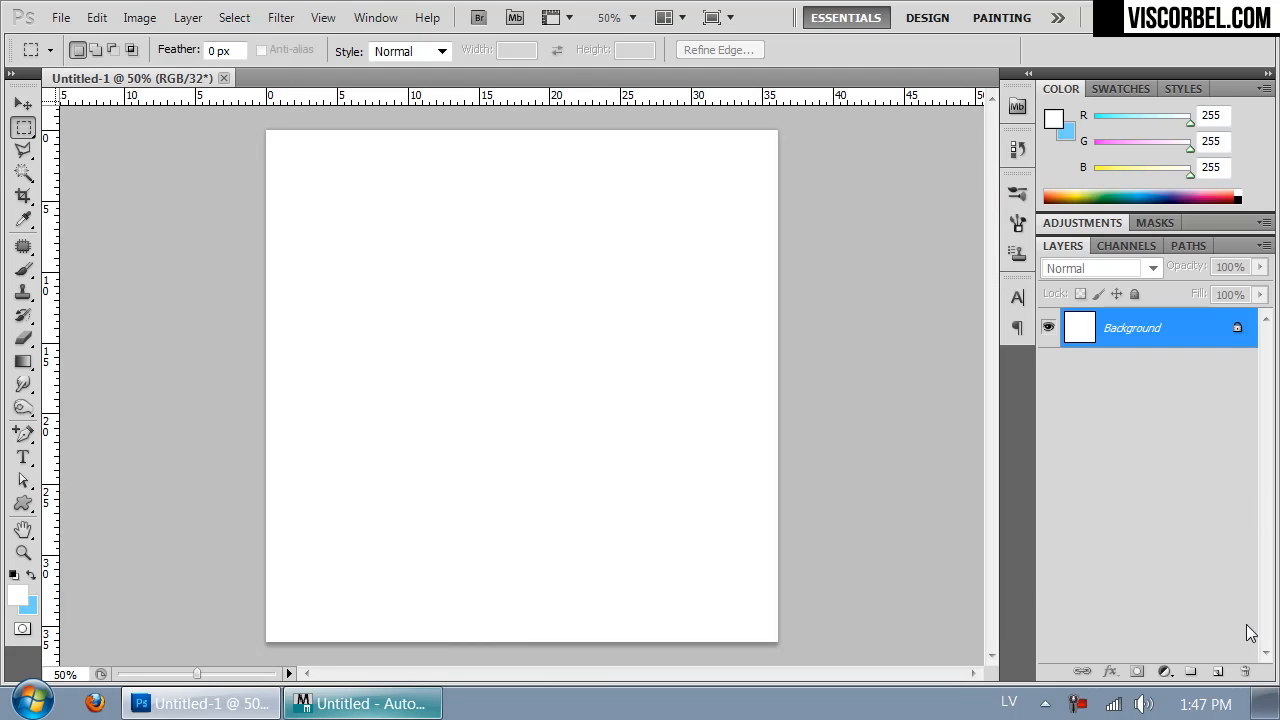
# Add a new layer and paint a solid black border along all four canvas edges with a 98 px brush
pyautogui.click(1218, 672)
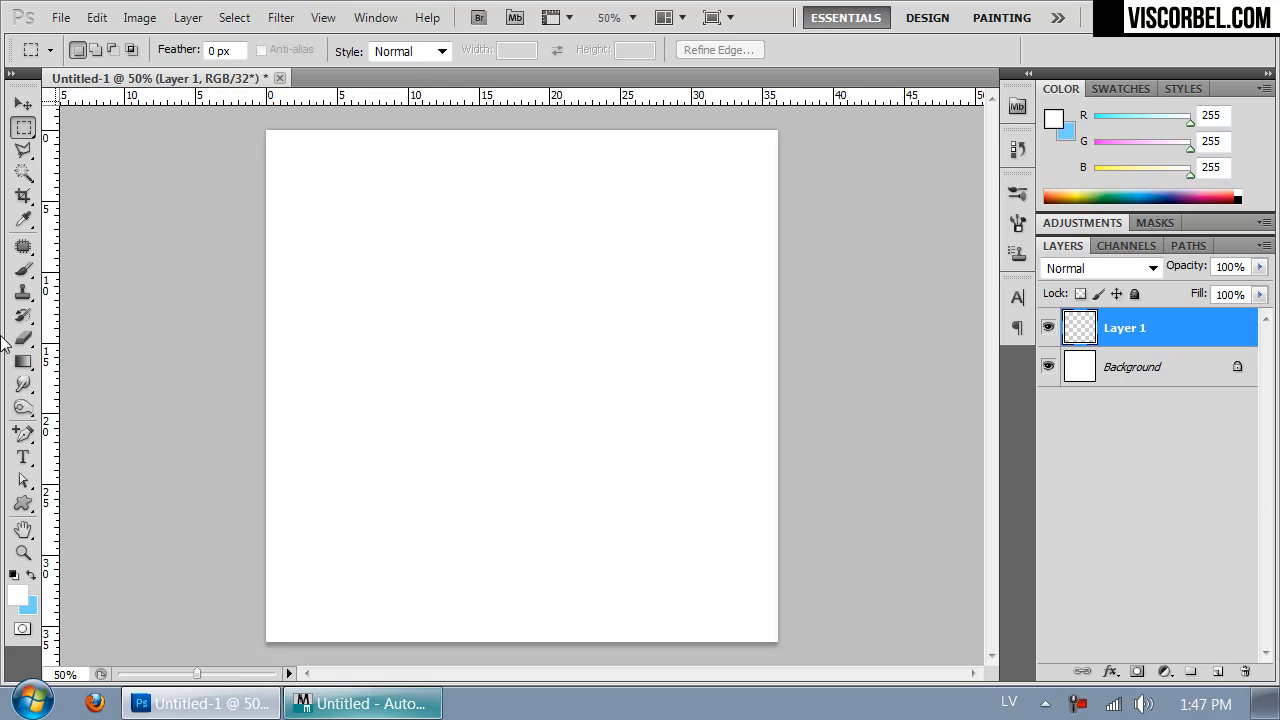
pyautogui.click(23, 268)
pyautogui.click(17, 594)
pyautogui.moveTo(568, 454); pyautogui.dragTo(171, 712)
pyautogui.click(771, 83)
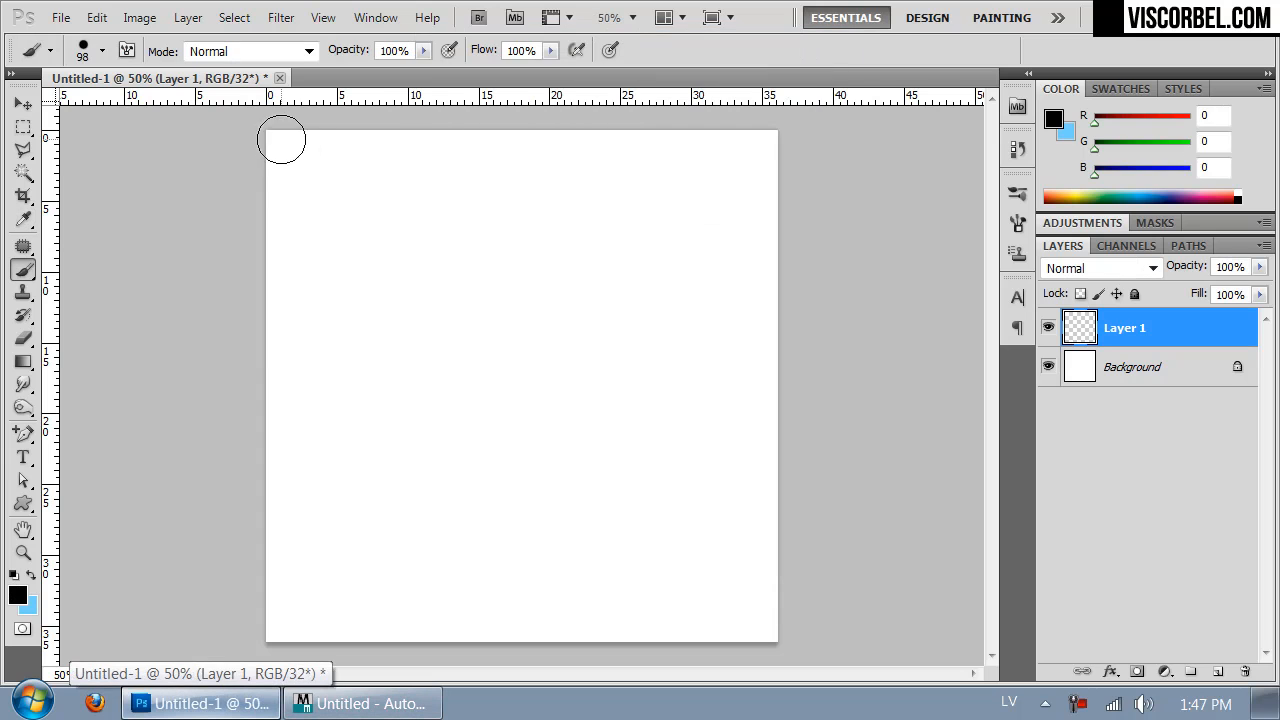
pyautogui.moveTo(262, 120)
pyautogui.keyDown('shift'); pyautogui.mouseDown()
pyautogui.moveTo(566, 117)
pyautogui.moveTo(831, 134)
pyautogui.moveTo(790, 642)
pyautogui.moveTo(255, 648)
pyautogui.moveTo(262, 140)
pyautogui.mouseUp(); pyautogui.keyUp('shift')
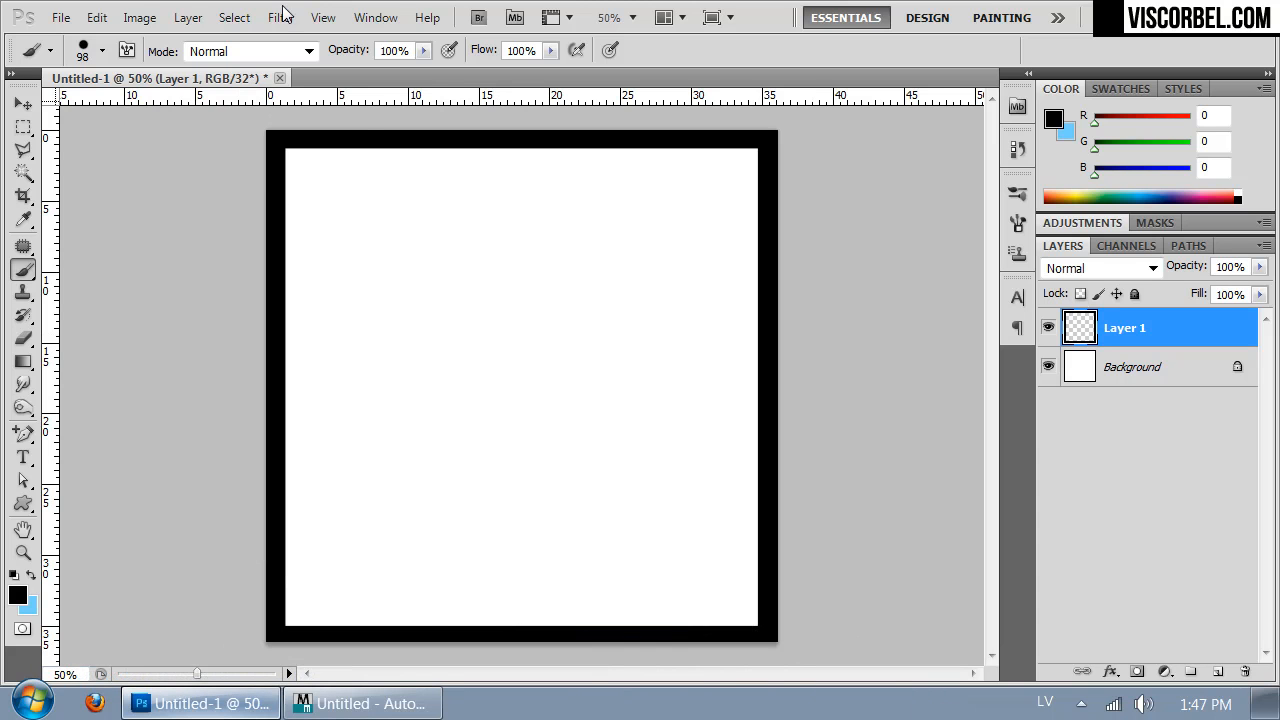
# Paint uneven soft black strokes along the border's edges and corners with a soft 119 px brush
pyautogui.rightClick(475, 209)
pyautogui.click(562, 292)
pyautogui.moveTo(597, 250); pyautogui.dragTo(607, 250)
pyautogui.moveTo(576, 130); pyautogui.dragTo(765, 126)
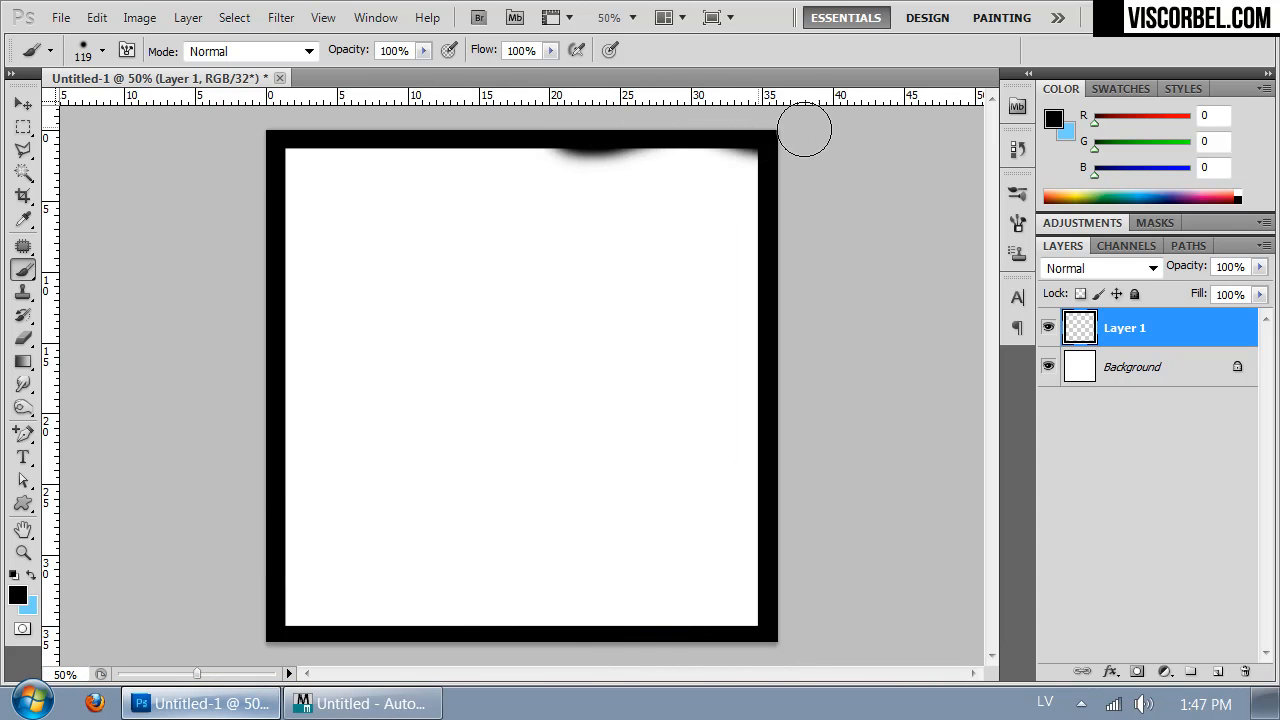
pyautogui.moveTo(757, 642); pyautogui.dragTo(779, 500)
pyautogui.moveTo(257, 194); pyautogui.dragTo(246, 346)
pyautogui.moveTo(249, 497); pyautogui.dragTo(263, 632)
pyautogui.moveTo(506, 646); pyautogui.dragTo(394, 664)
pyautogui.moveTo(501, 651); pyautogui.dragTo(223, 651)
pyautogui.moveTo(333, 115); pyautogui.dragTo(300, 132)
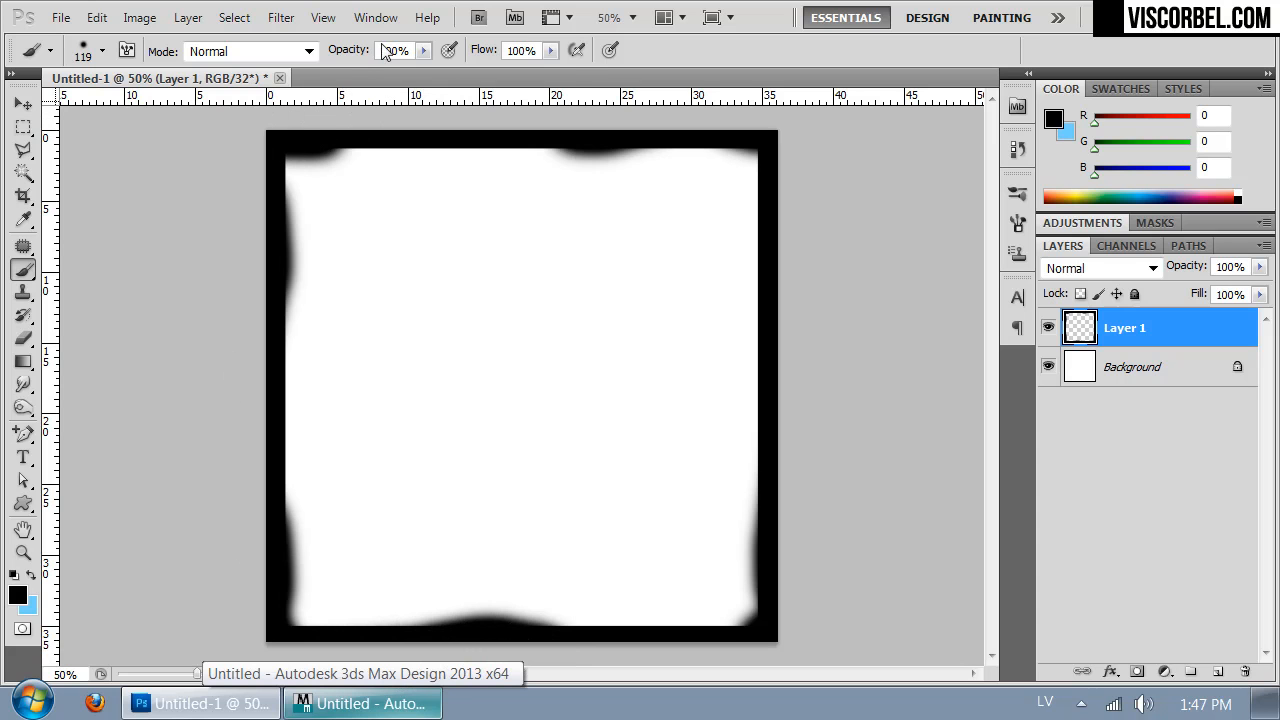
# Apply a Gaussian Blur of 24.2 pixels to the border layer and lower its opacity to 36%
pyautogui.click(281, 17)
pyautogui.moveTo(437, 245)
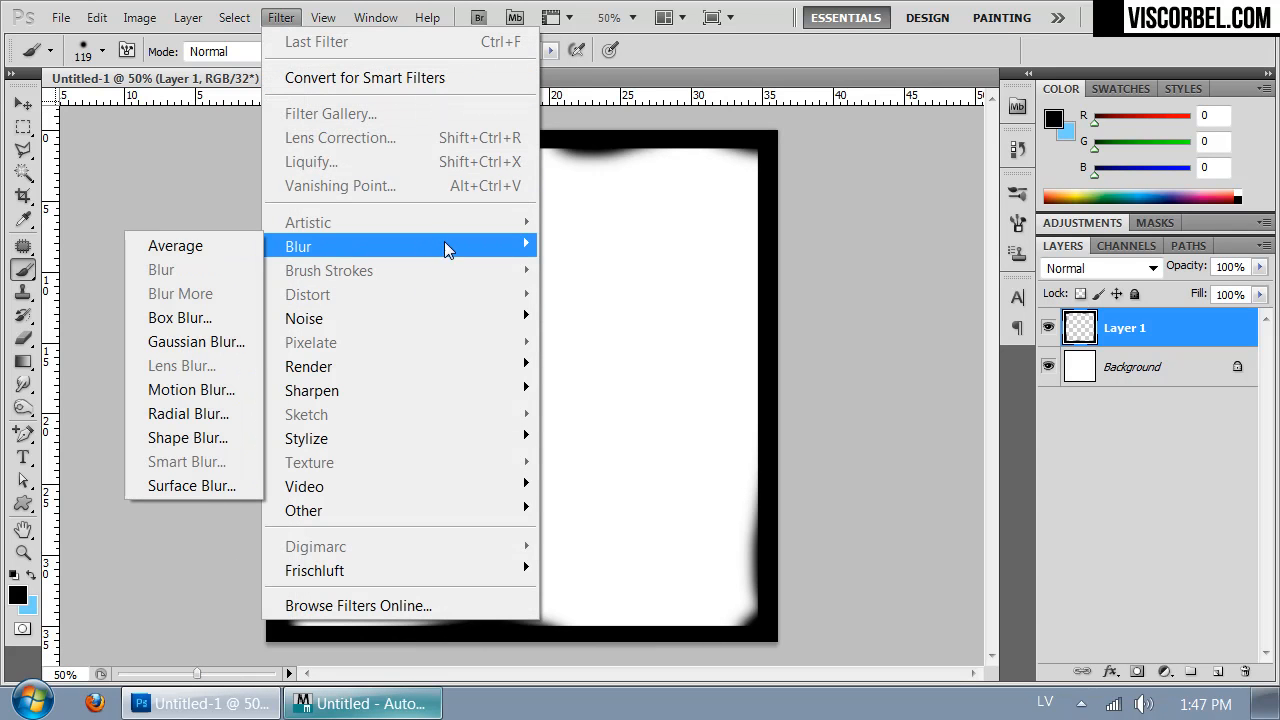
pyautogui.click(196, 341)
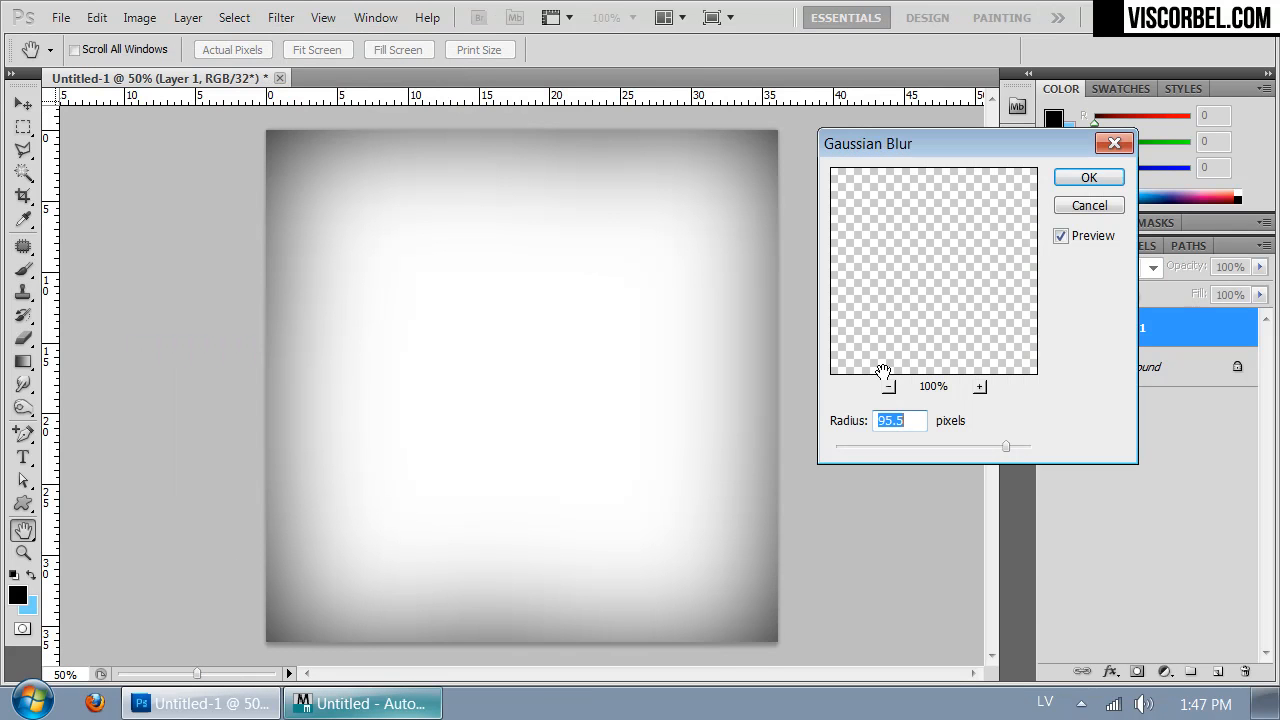
pyautogui.moveTo(914, 441); pyautogui.dragTo(930, 443)
pyautogui.click(1089, 177)
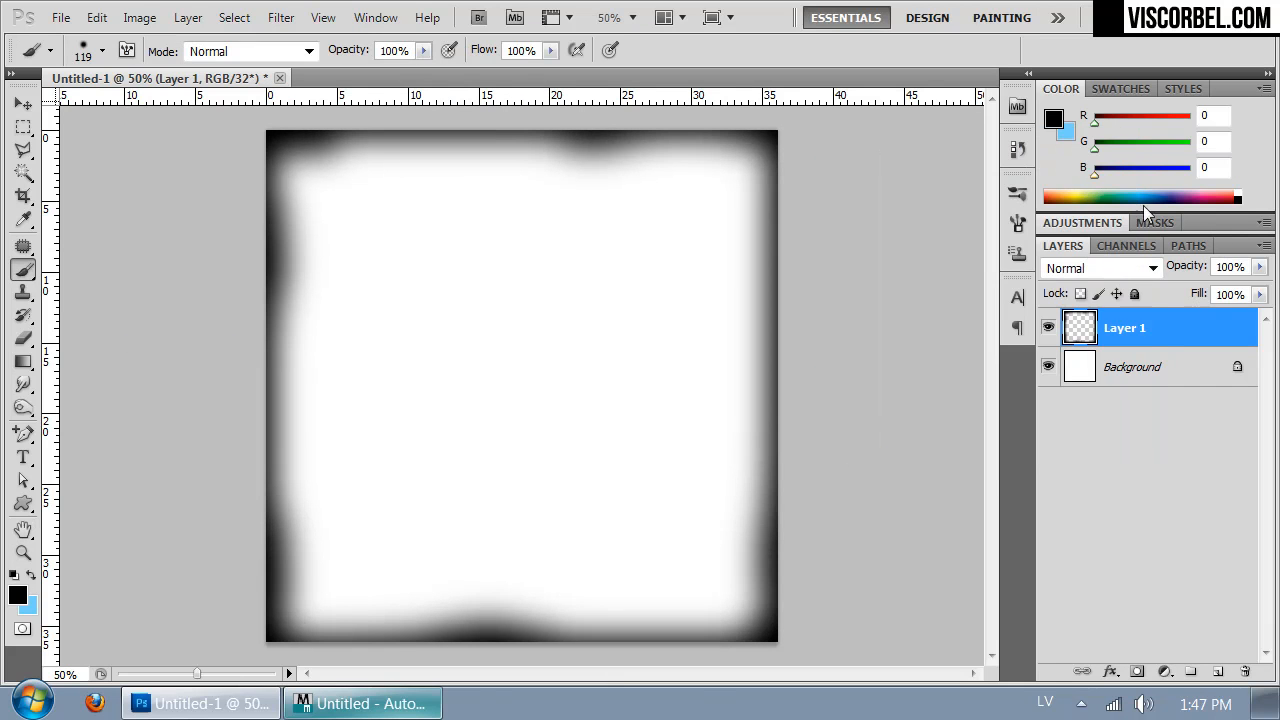
pyautogui.moveTo(1259, 268); pyautogui.dragTo(1200, 287)
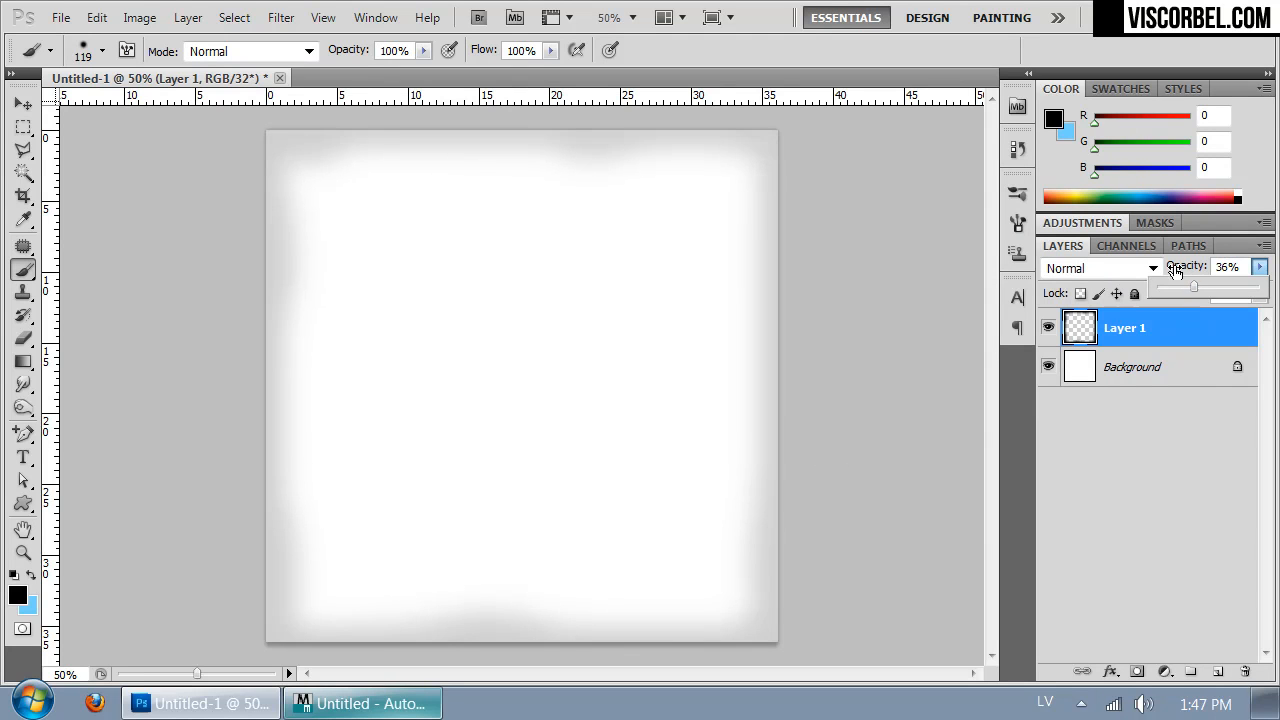
# Add a new layer above the blurred border and set the brush hardness to 100%
pyautogui.click(1217, 671)
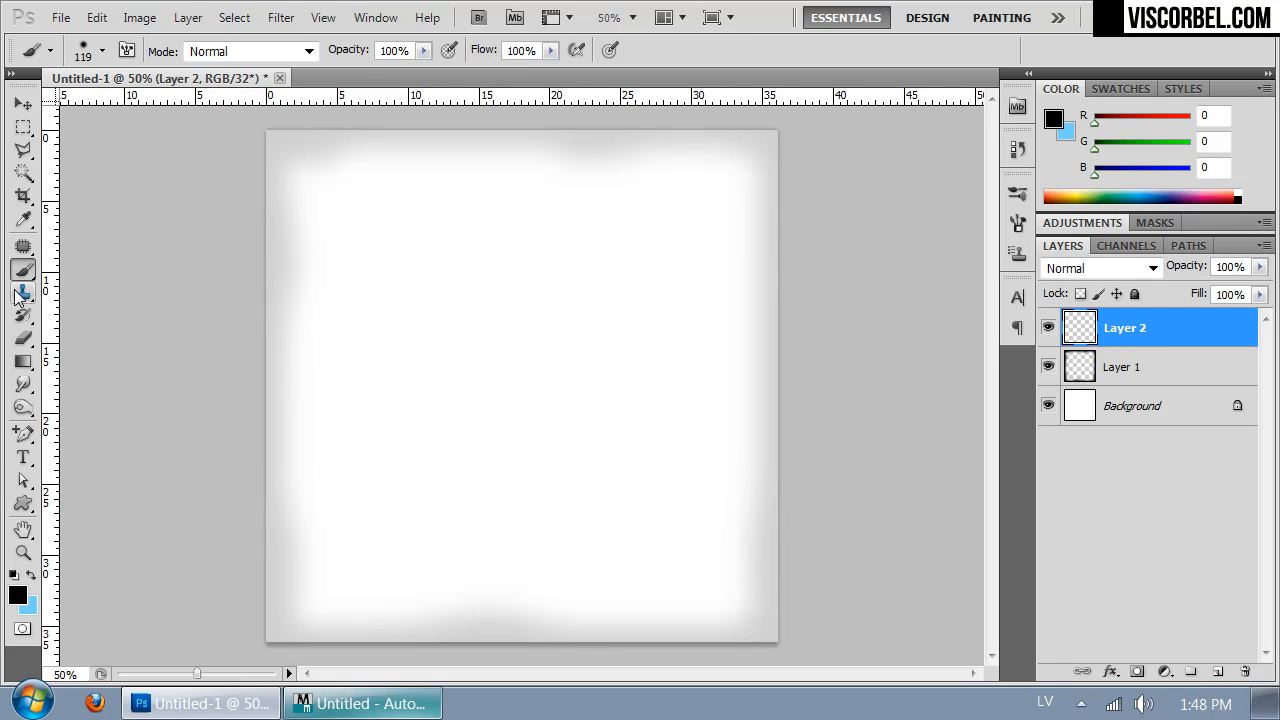
pyautogui.rightClick(553, 409)
pyautogui.moveTo(739, 479); pyautogui.dragTo(863, 457)
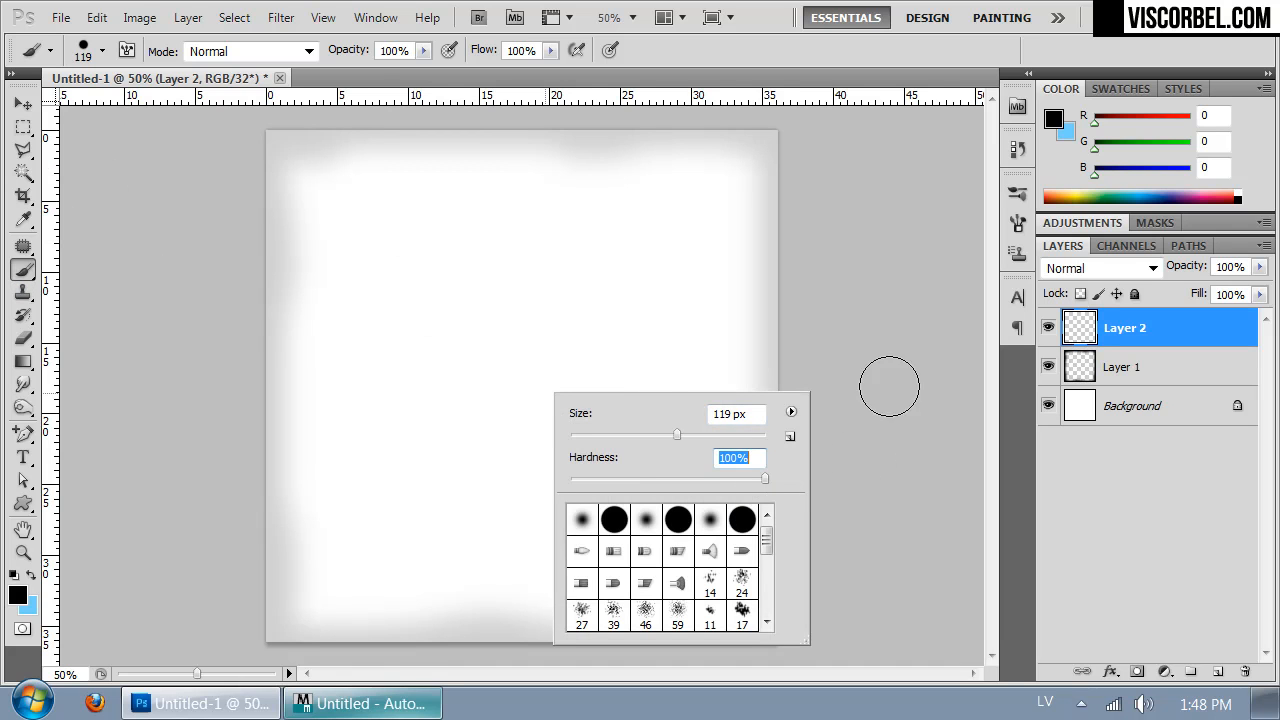
pyautogui.click(651, 436)
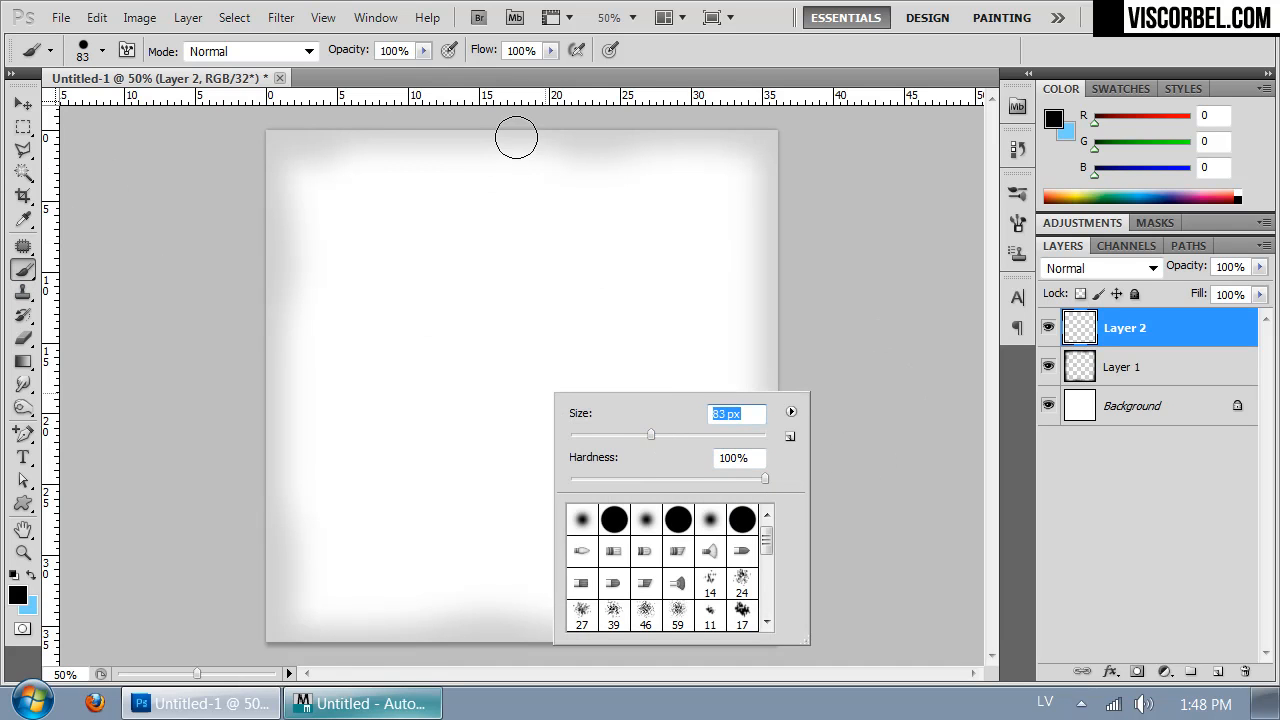
pyautogui.keyDown('shift'); pyautogui.moveTo(516, 140); pyautogui.dragTo(575, 705); pyautogui.keyUp('shift')
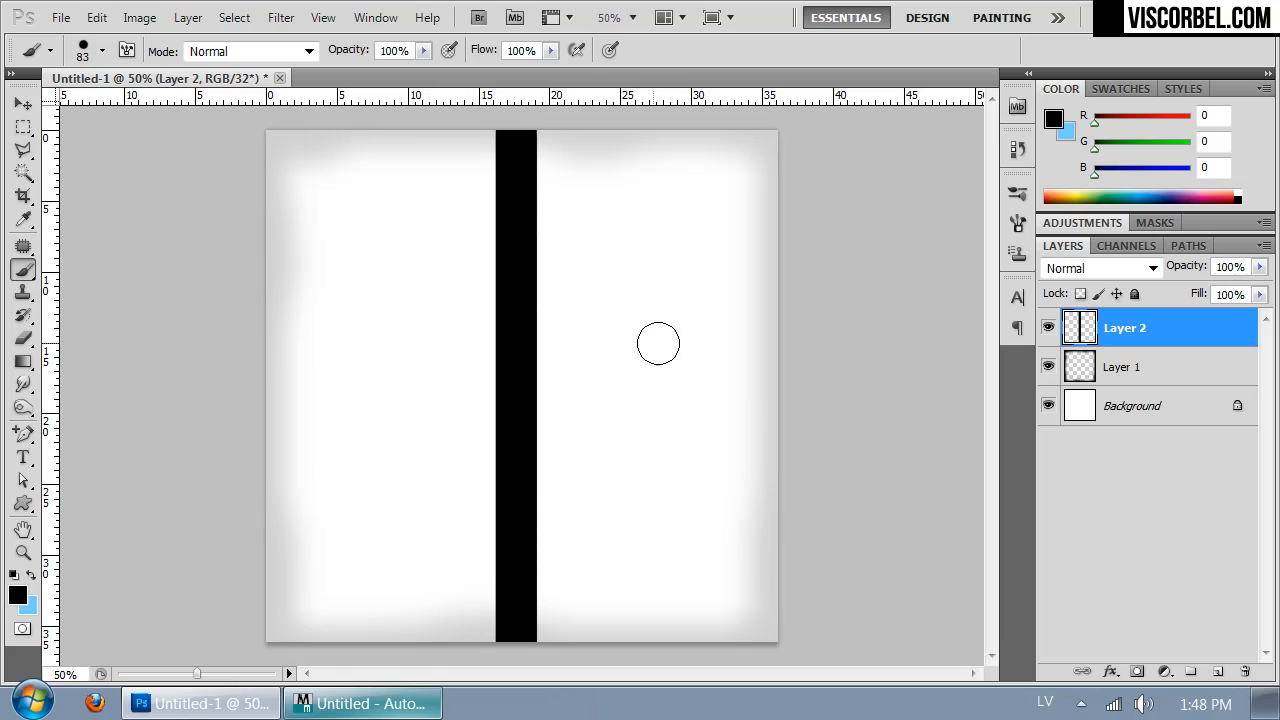
pyautogui.hotkey('ctrl', 'z')
# Paint a straight vertical black bar down the canvas with a 62 px brush and nudge it left to the middle
pyautogui.rightClick(578, 292)
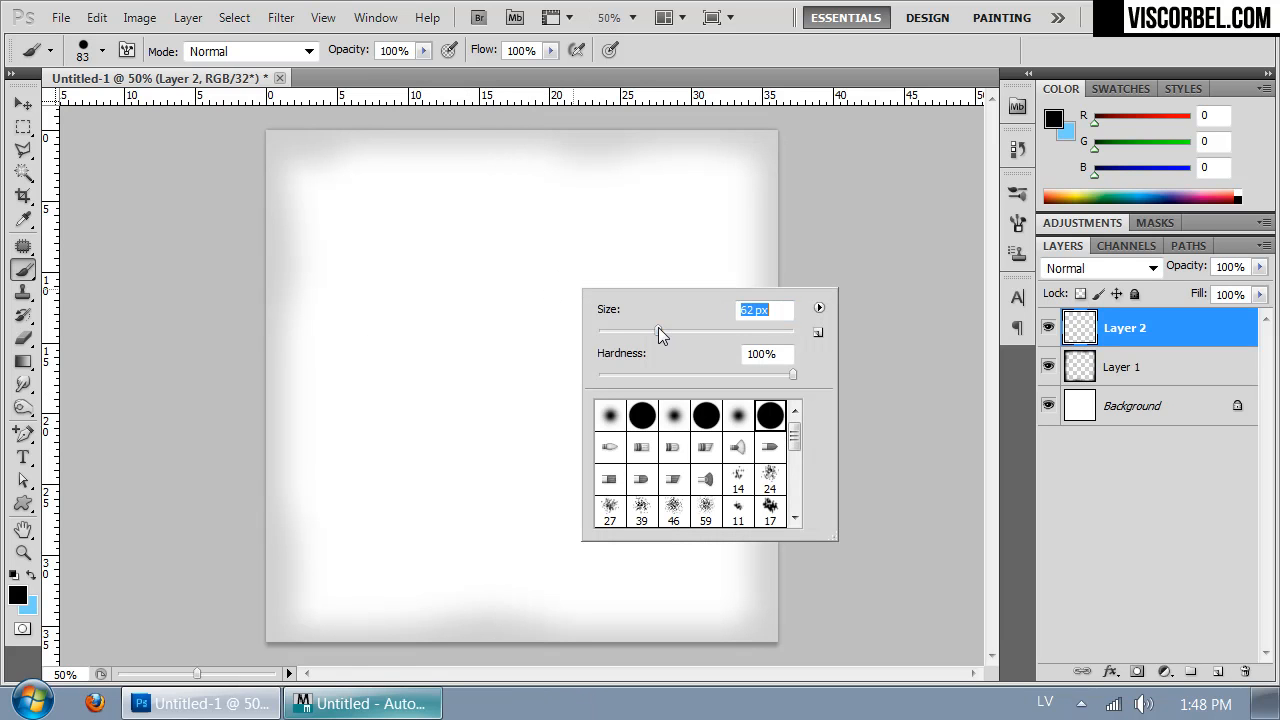
pyautogui.keyDown('shift'); pyautogui.moveTo(523, 130); pyautogui.dragTo(571, 710); pyautogui.keyUp('shift')
pyautogui.hotkey('ctrl', 'Left')
pyautogui.hotkey('ctrl', 'Left')
pyautogui.hotkey('ctrl', 'Left')
pyautogui.hotkey('ctrl', 'Left')
# Paint a straight horizontal black bar across the canvas about a third of the way down with a 33 px brush
pyautogui.rightClick(480, 240)
pyautogui.press('Return')
pyautogui.keyDown('shift'); pyautogui.moveTo(251, 292); pyautogui.dragTo(783, 292); pyautogui.keyUp('shift')
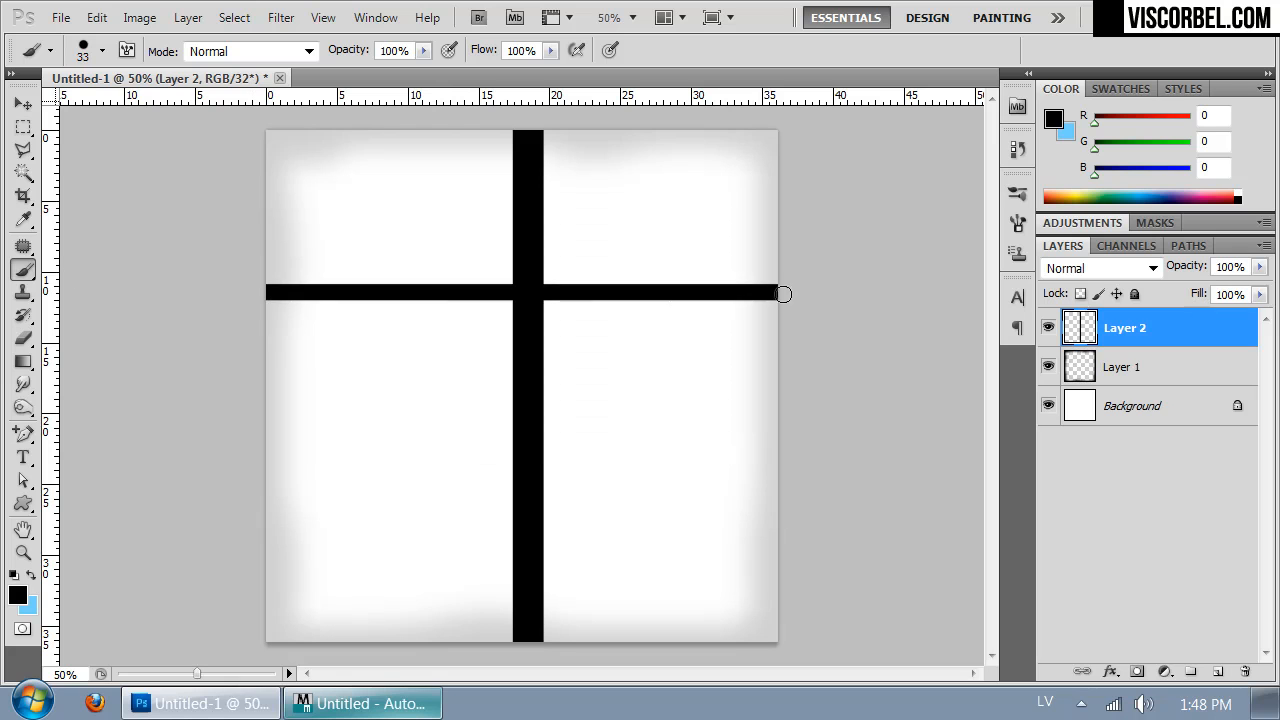
# Nudge the window bars on Layer 2 slightly left and extend the horizontal bar to the canvas's right edge
pyautogui.click(1175, 374)
pyautogui.click(1163, 338)
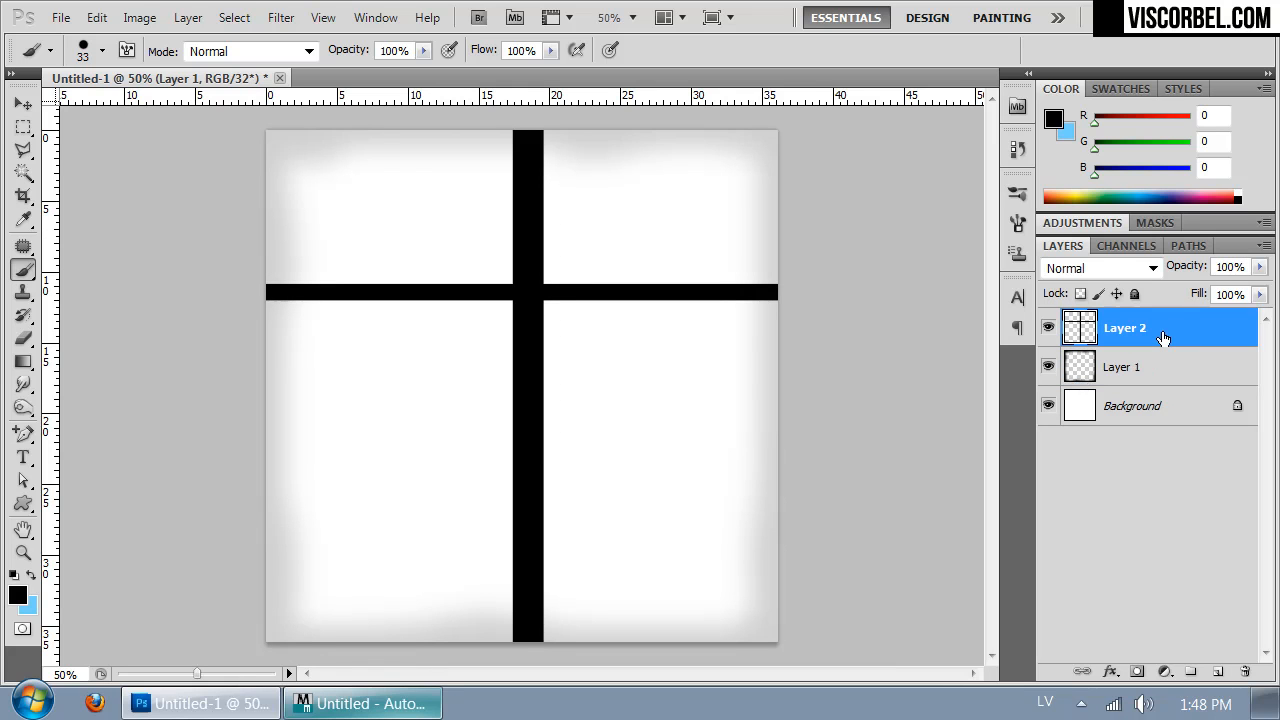
pyautogui.hotkey('ctrl', 'Left')
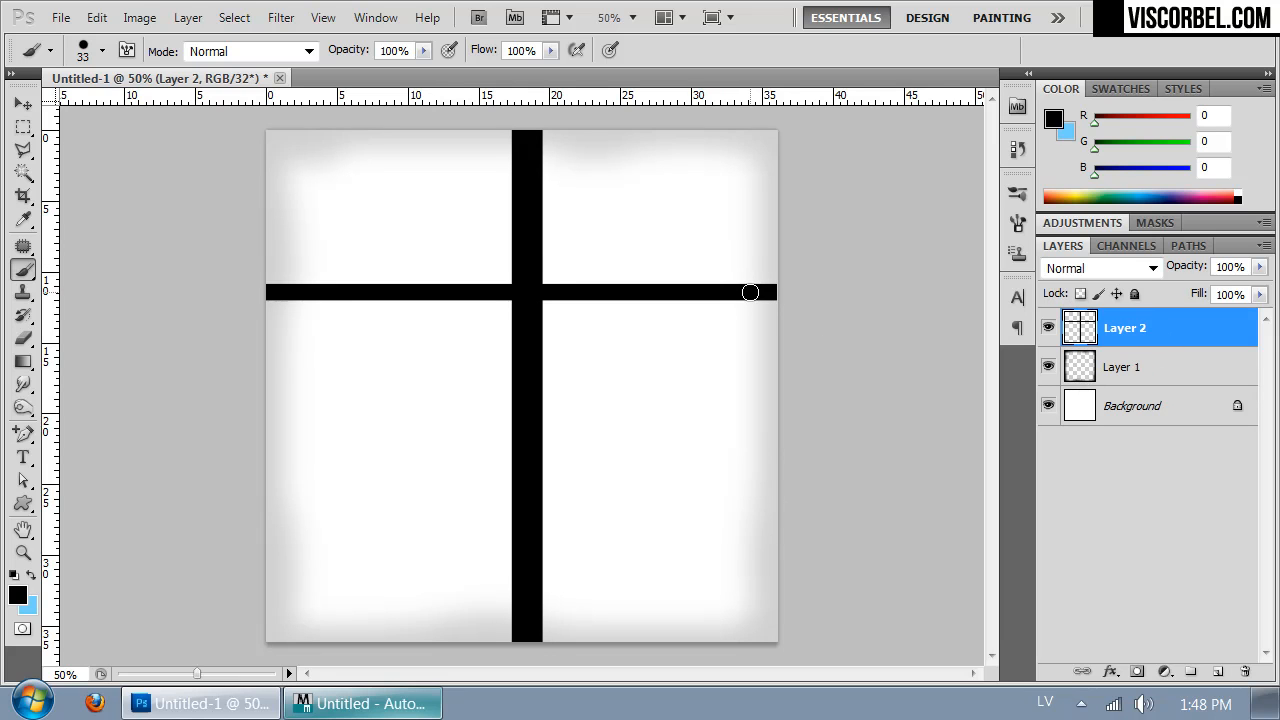
pyautogui.moveTo(757, 292); pyautogui.dragTo(833, 295)
# Duplicate the window bars layer and apply a Gaussian Blur of 24.2 pixels to the original Layer 2 underneath
pyautogui.hotkey('ctrl', 'j')
pyautogui.click(1092, 362)
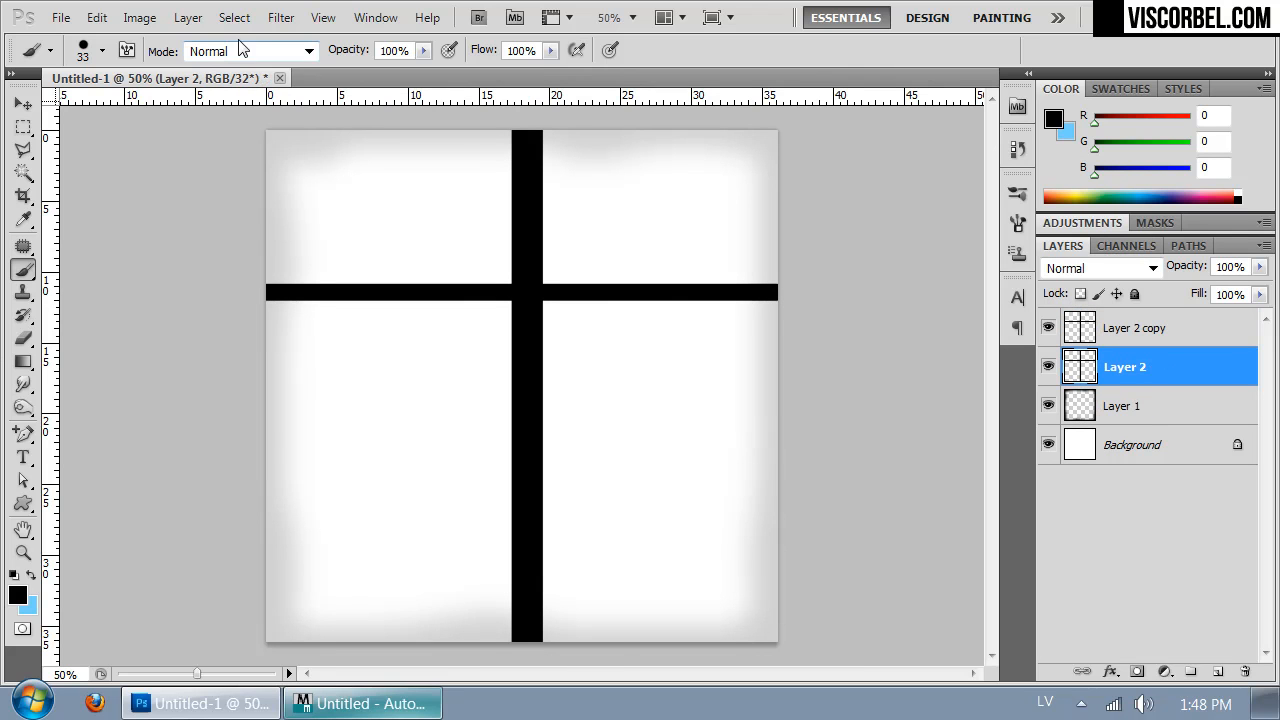
pyautogui.click(281, 17)
pyautogui.moveTo(465, 249)
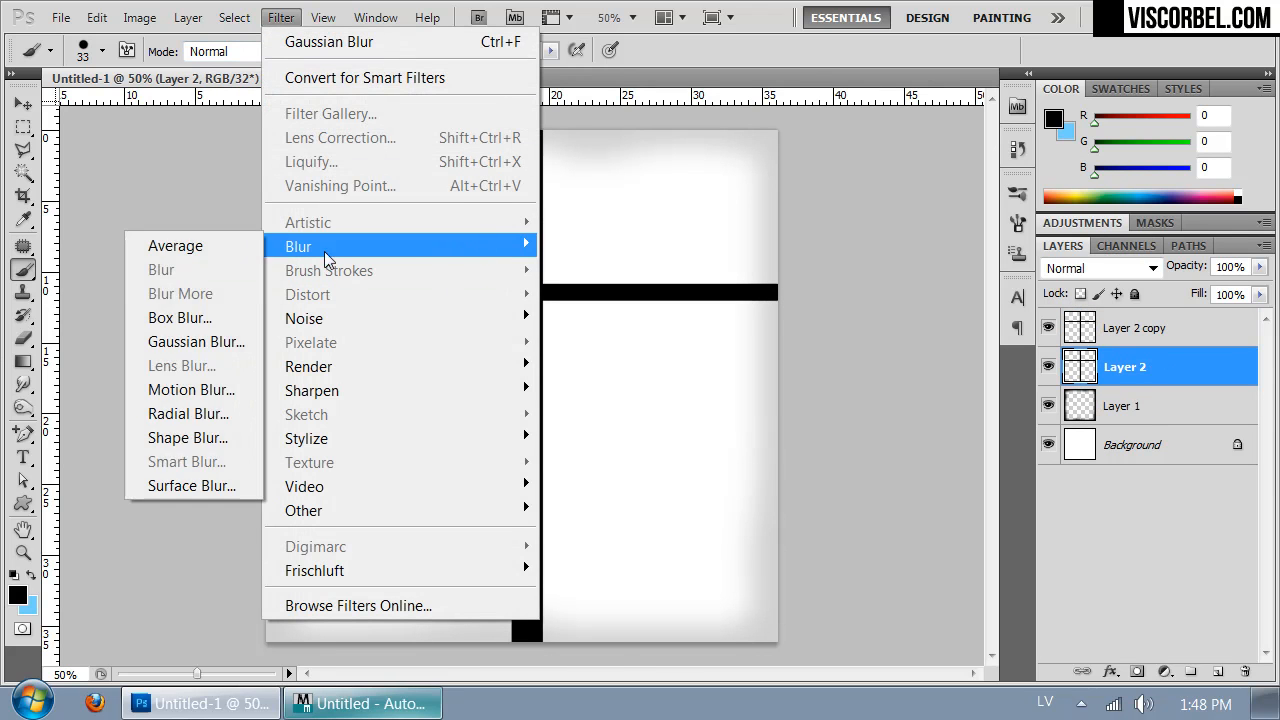
pyautogui.click(190, 341)
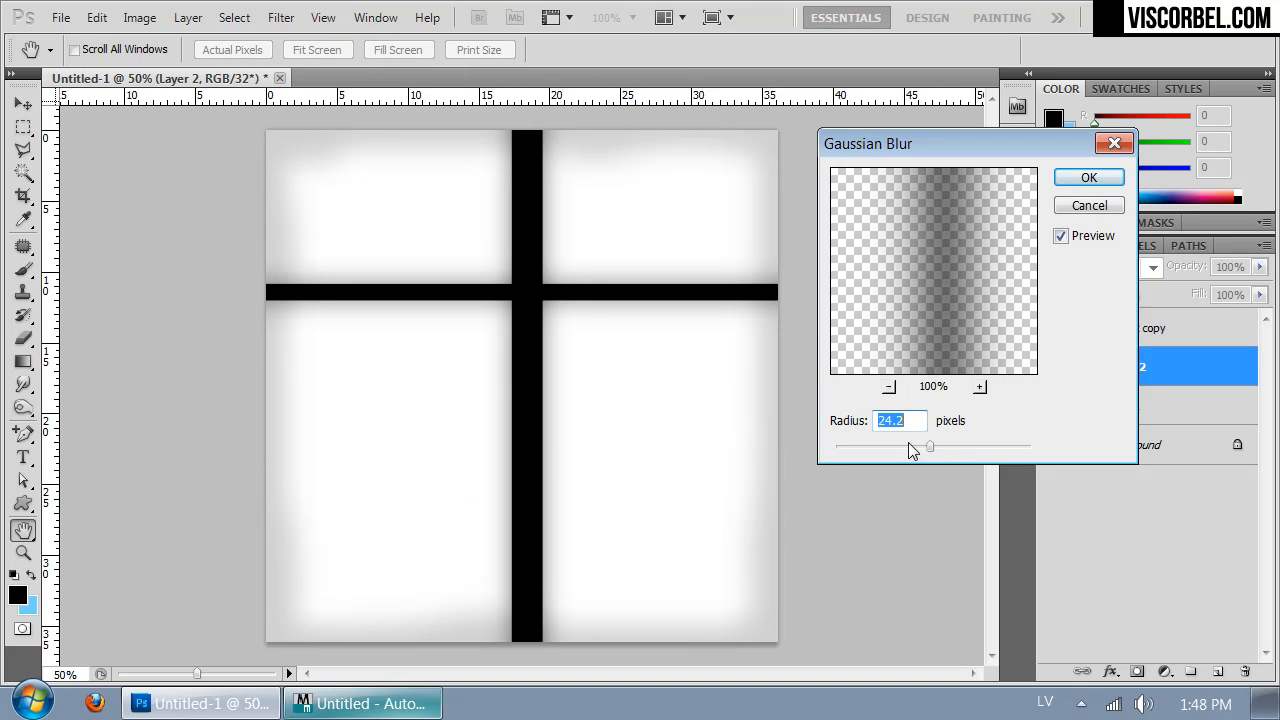
pyautogui.click(1088, 180)
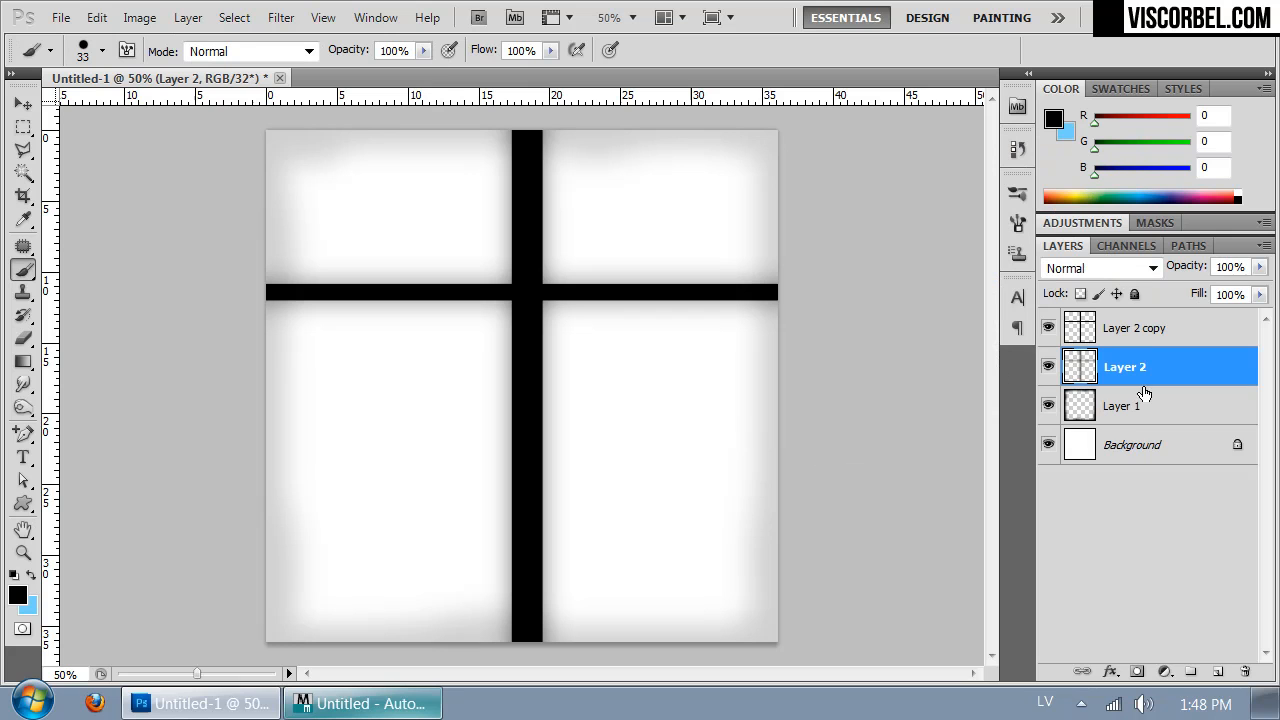
# Paint faint uneven shading along the bars and canvas edges on a new layer with a 78 px brush at 0% hardness and 15% opacity
pyautogui.click(1214, 670)
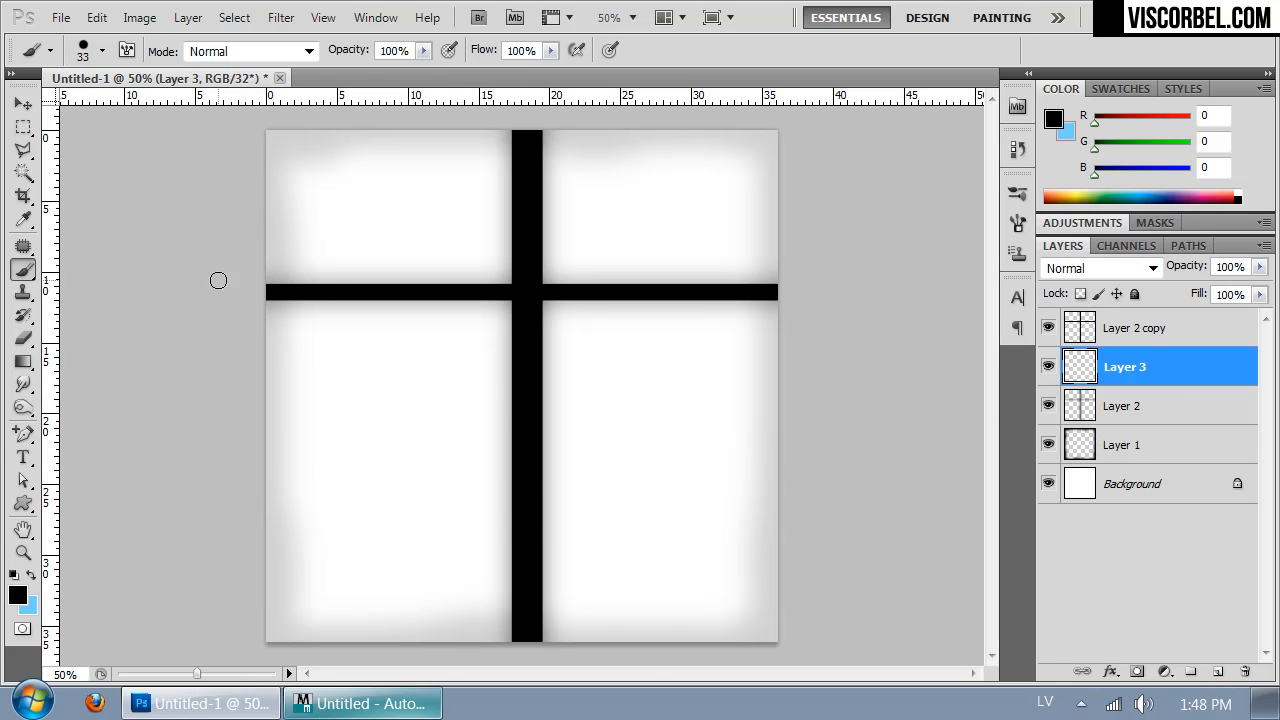
pyautogui.rightClick(399, 418)
pyautogui.click(501, 454)
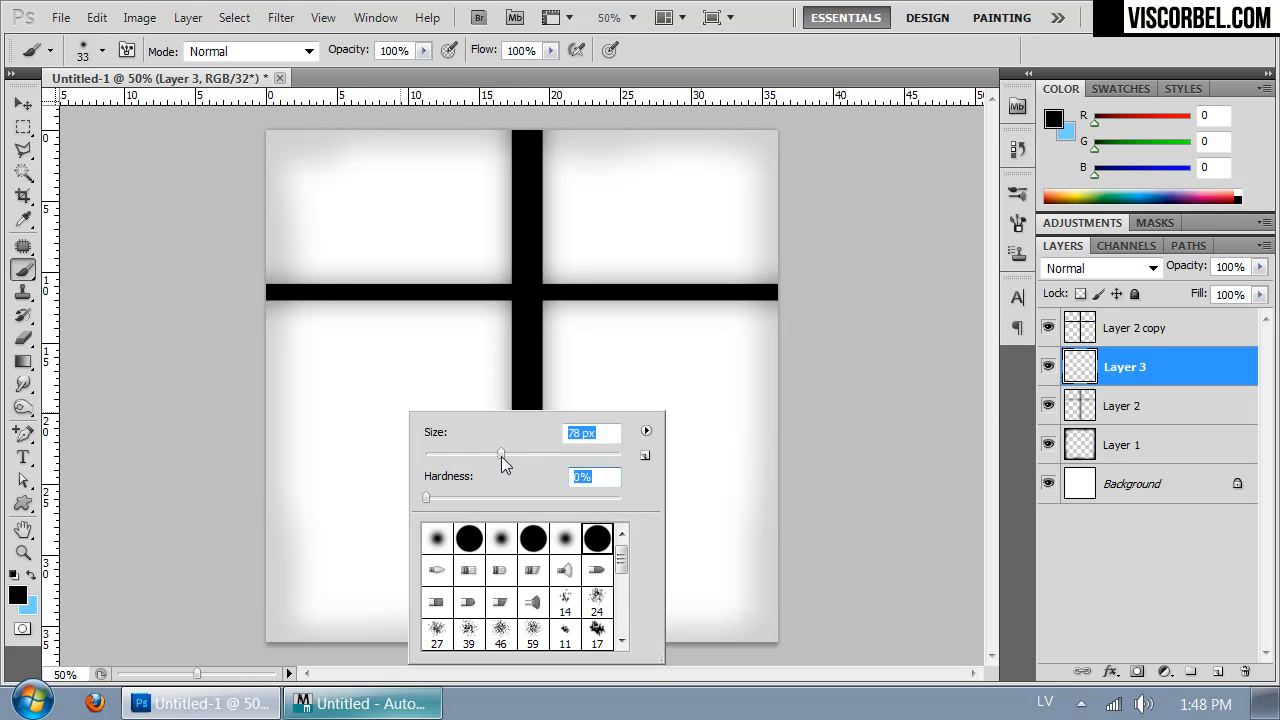
pyautogui.click(82, 51)
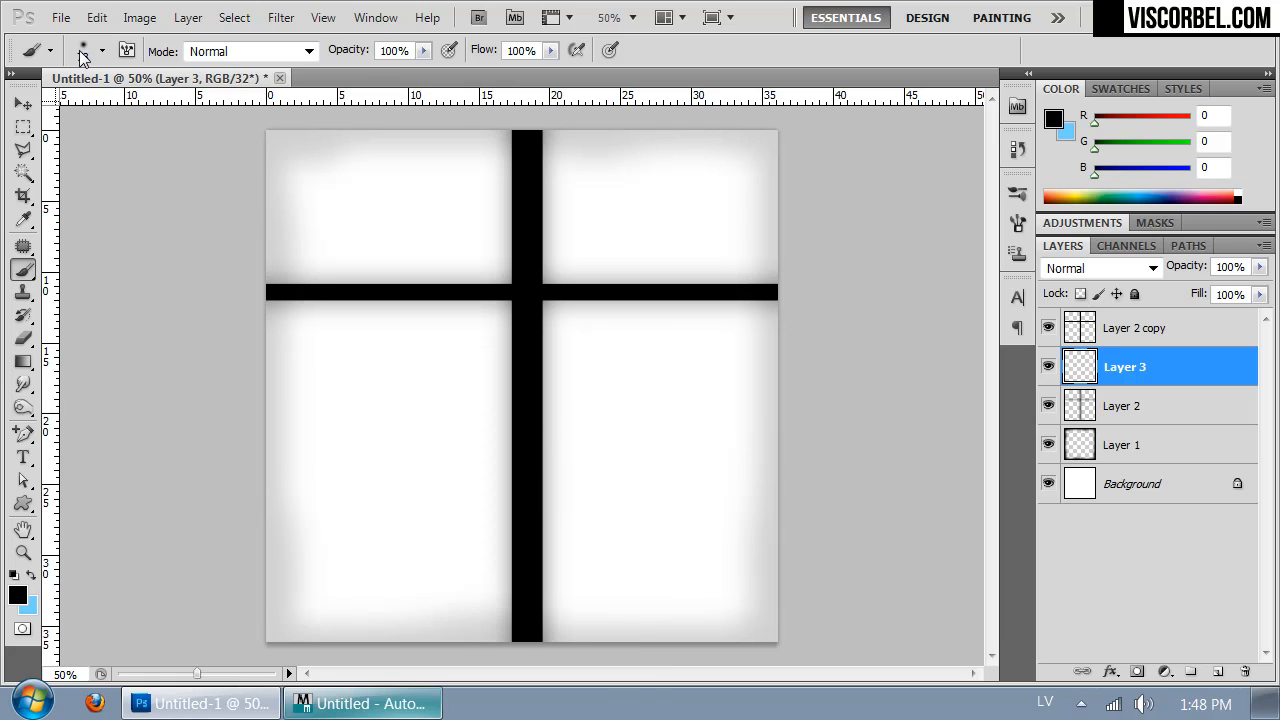
pyautogui.click(422, 51)
pyautogui.moveTo(340, 71); pyautogui.dragTo(336, 71)
pyautogui.moveTo(326, 291)
pyautogui.mouseDown()
pyautogui.moveTo(466, 289)
pyautogui.moveTo(551, 331)
pyautogui.moveTo(529, 540)
pyautogui.moveTo(536, 354)
pyautogui.mouseUp()
pyautogui.moveTo(620, 276)
pyautogui.mouseDown()
pyautogui.moveTo(731, 280)
pyautogui.moveTo(774, 120)
pyautogui.moveTo(442, 119)
pyautogui.mouseUp()
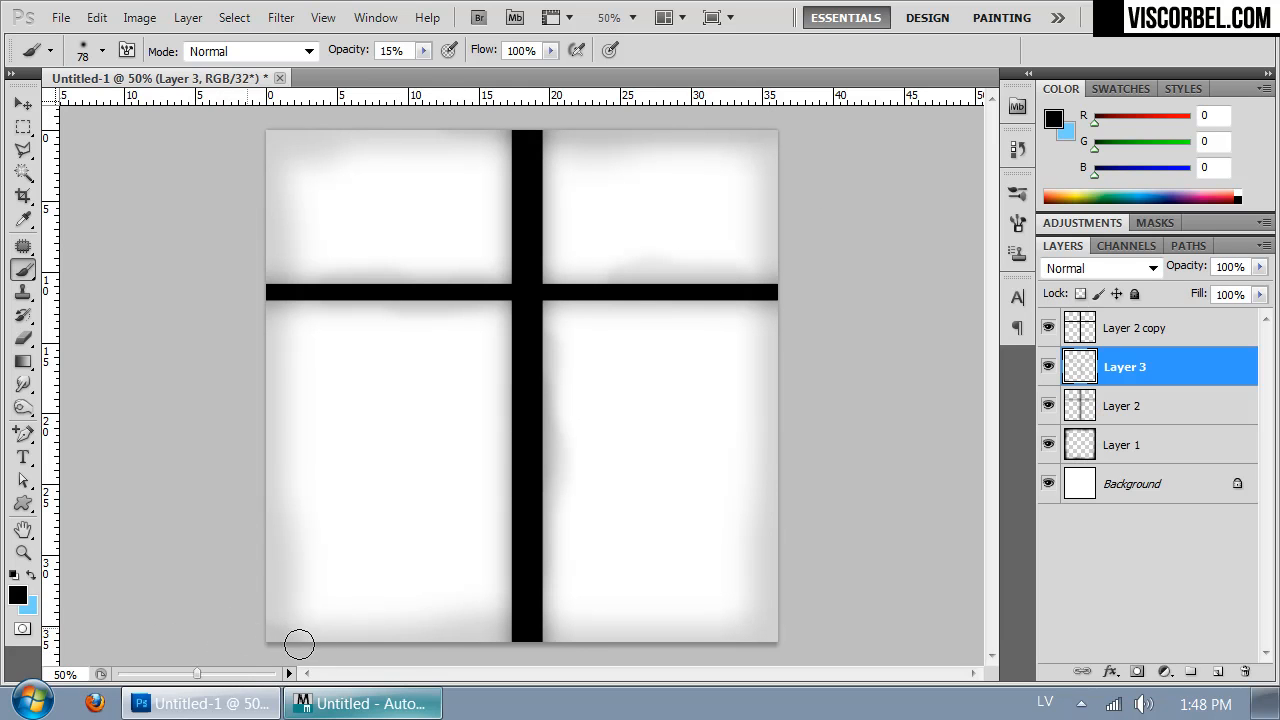
pyautogui.moveTo(277, 645); pyautogui.dragTo(559, 653)
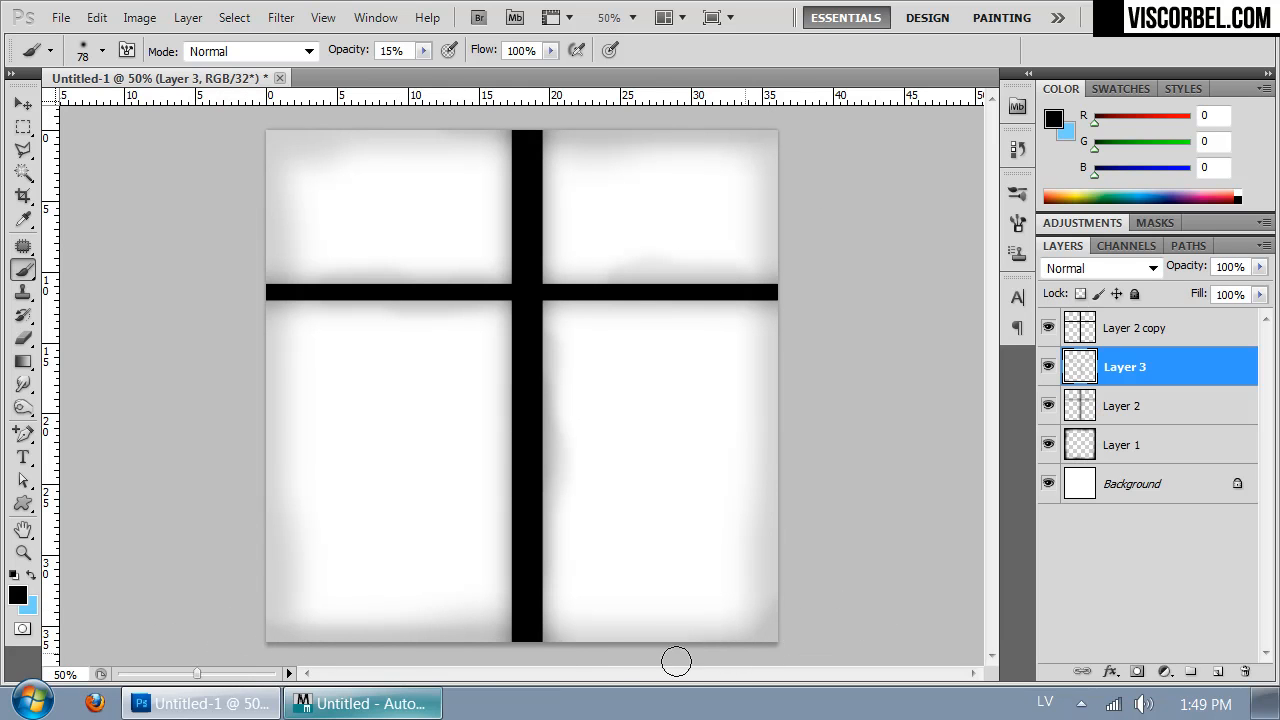
pyautogui.moveTo(798, 364)
pyautogui.mouseDown()
pyautogui.moveTo(774, 446)
pyautogui.moveTo(780, 530)
pyautogui.mouseUp()
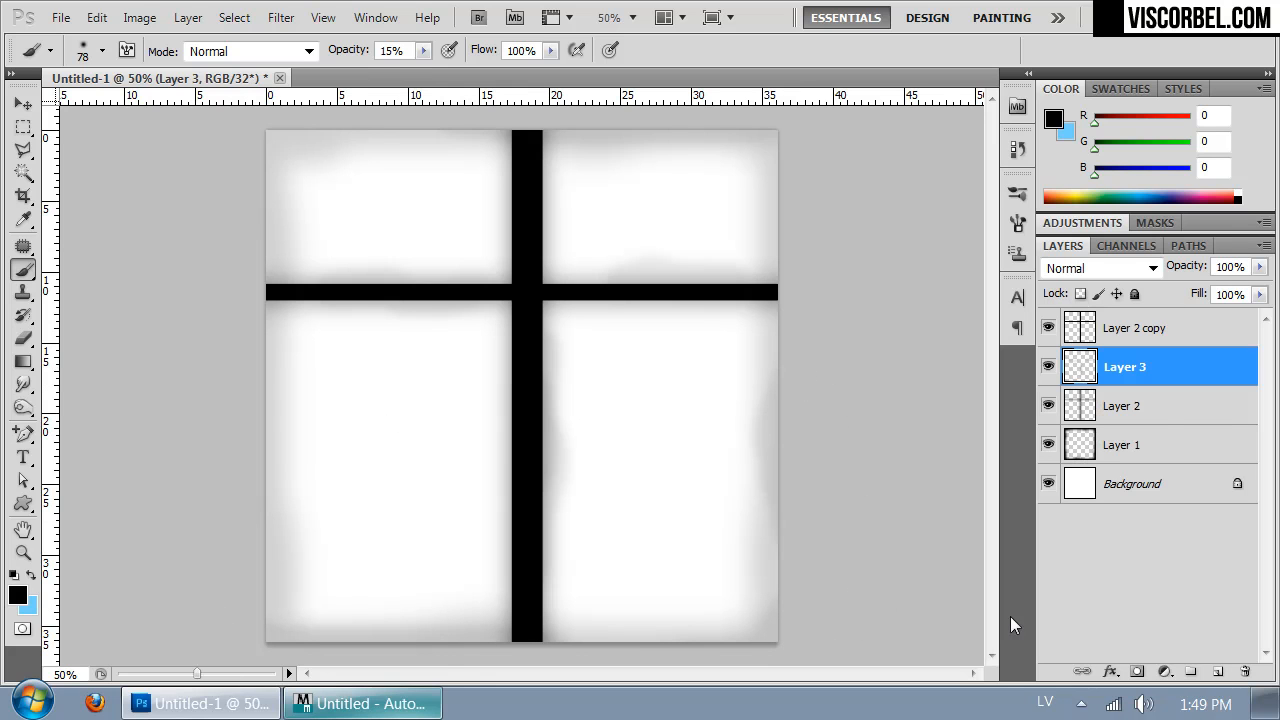
# Save the image in the Textures folder as "window" in Radiance HDR format
pyautogui.hotkey('ctrl', 'shift', 's')
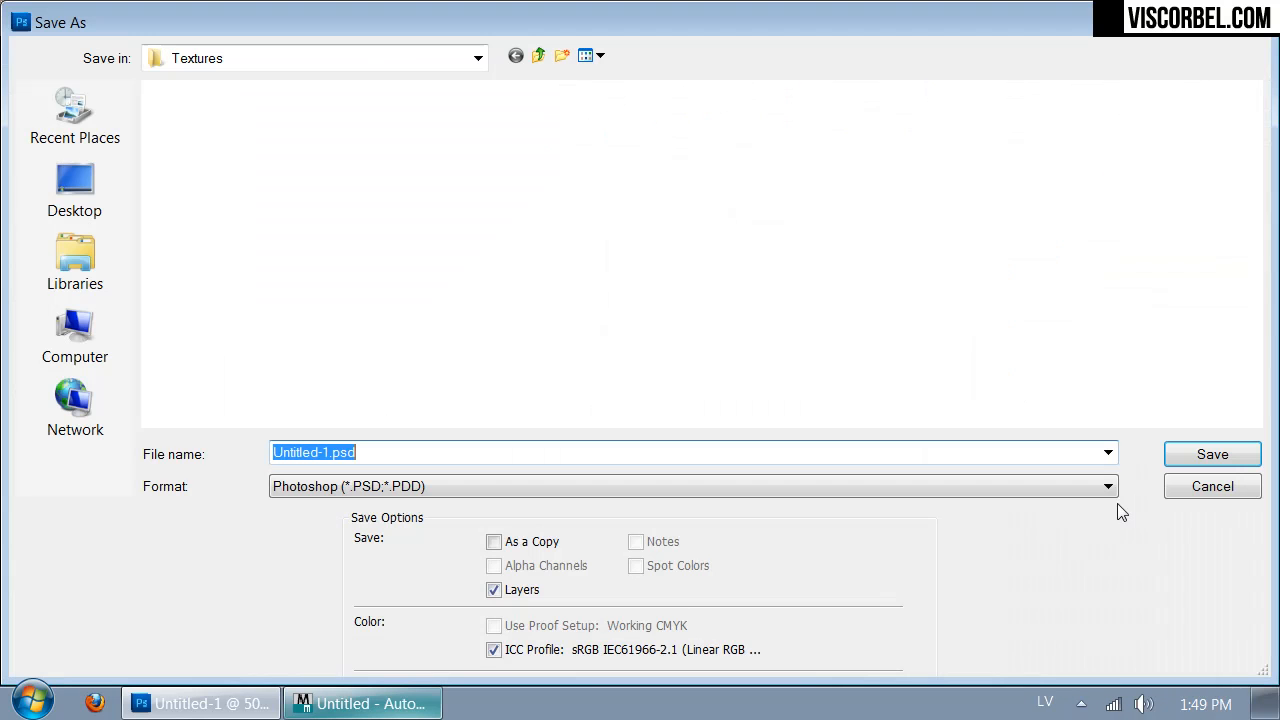
pyautogui.click(325, 484)
pyautogui.click(327, 486)
pyautogui.click(327, 486)
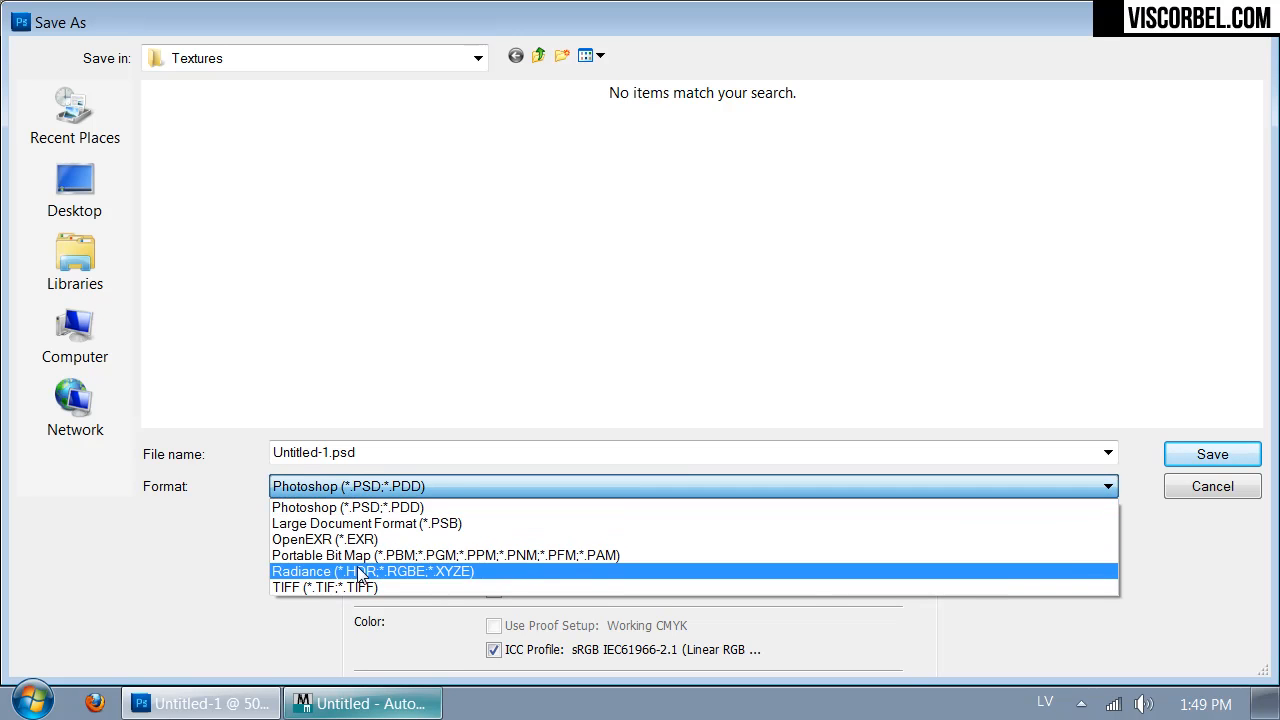
pyautogui.click(360, 574)
pyautogui.doubleClick(355, 455)
pyautogui.write('window')
pyautogui.press('Return')
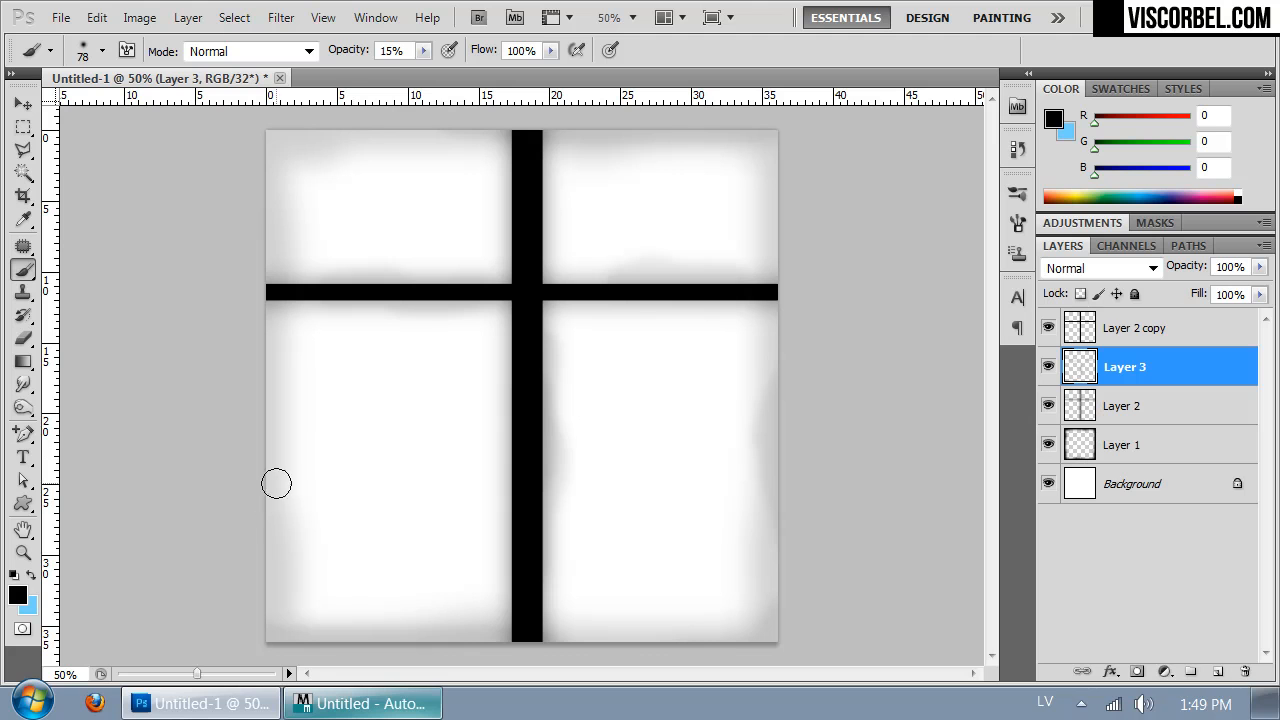
# Switch to 3ds Max and show the whole chair in the Left view
pyautogui.click(330, 703)
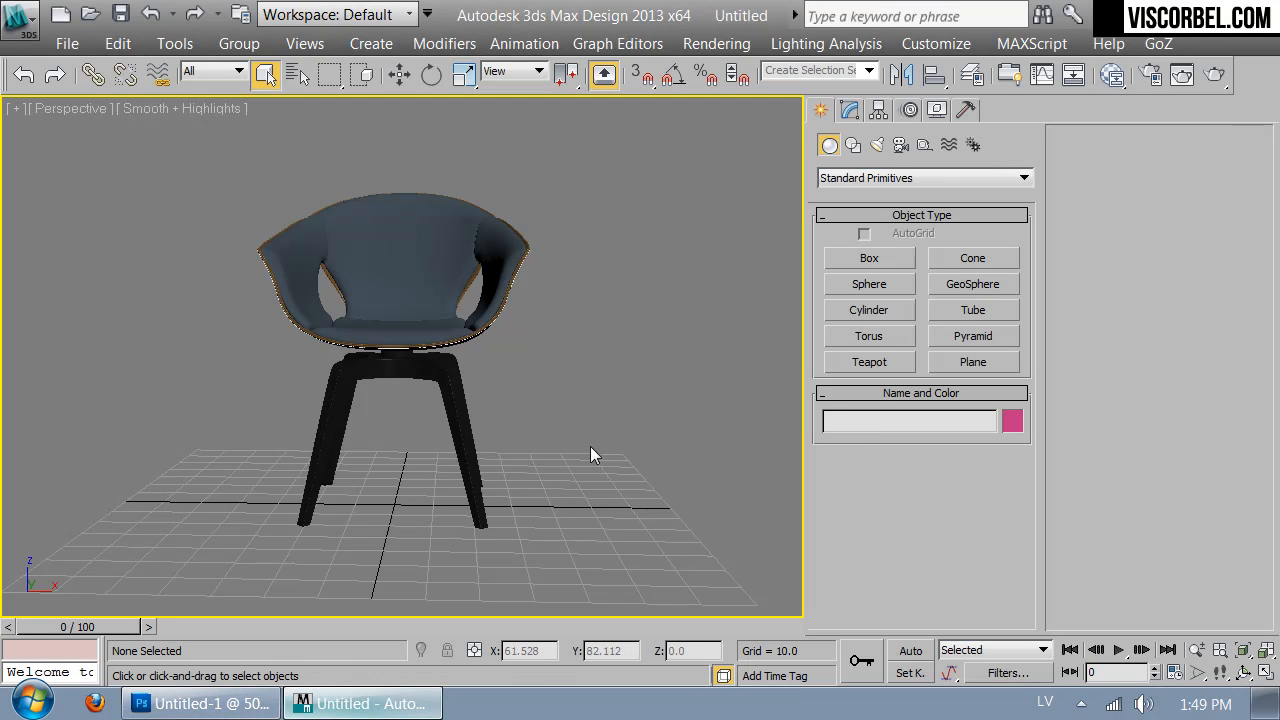
pyautogui.click(415, 320)
pyautogui.click(645, 387)
pyautogui.keyDown('alt'); pyautogui.moveTo(645, 387); pyautogui.dragTo(549, 397, button='middle'); pyautogui.keyUp('alt')
pyautogui.press('l')
pyautogui.press('z')
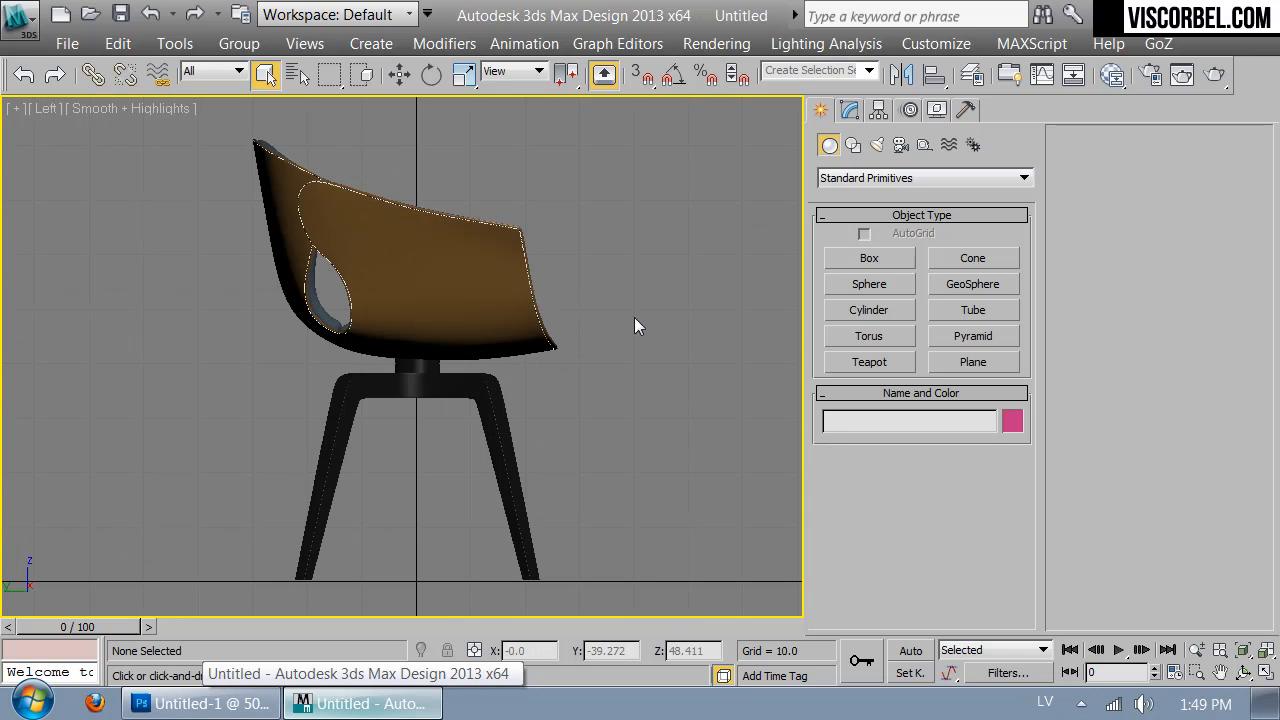
# Create a V-Ray plane light over the chair in the Left view, with half-length and half-width set to 80
pyautogui.click(876, 146)
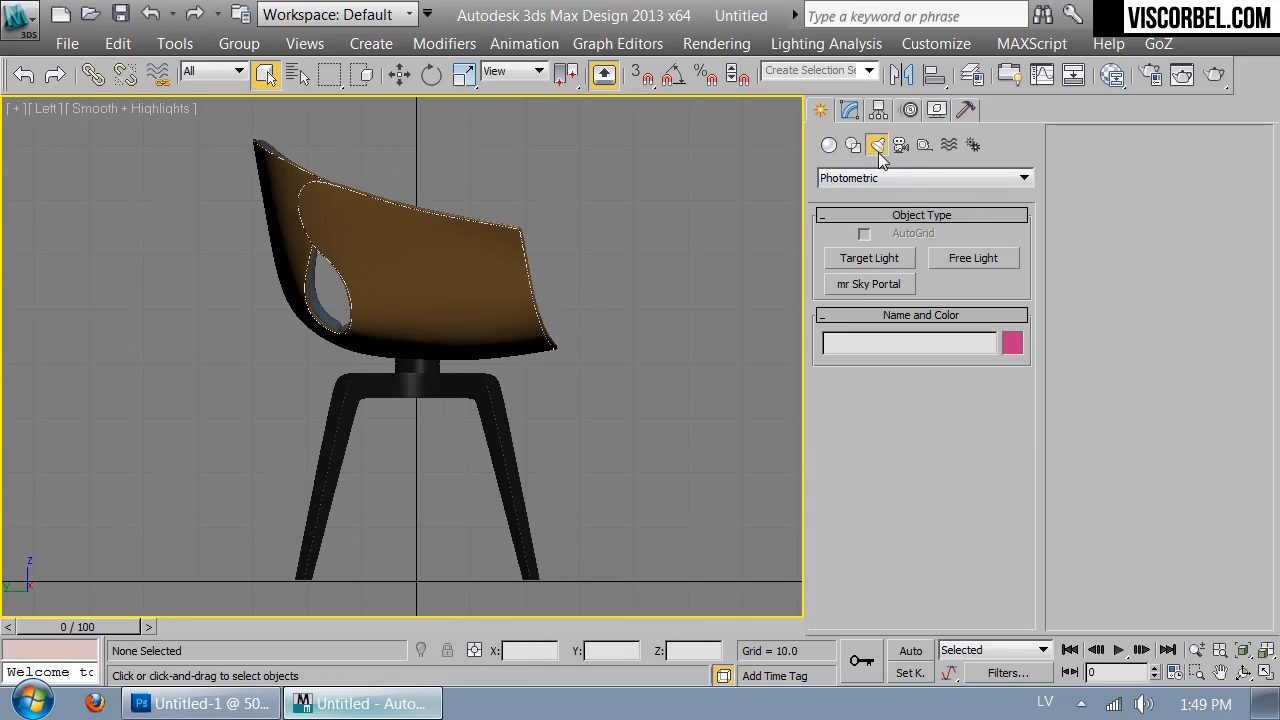
pyautogui.click(924, 178)
pyautogui.click(847, 222)
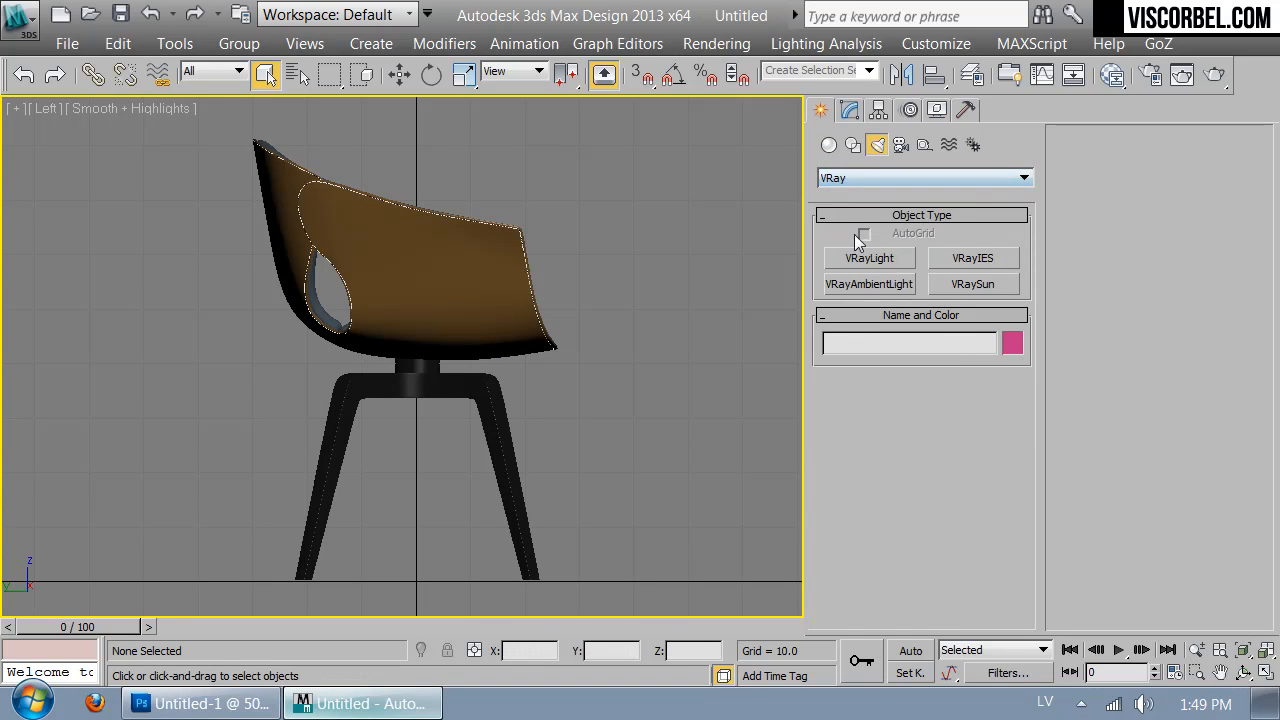
pyautogui.click(870, 258)
pyautogui.scroll(-4, 345, 322)
pyautogui.moveTo(263, 152); pyautogui.dragTo(497, 381)
pyautogui.click(1227, 450)
pyautogui.write('80')
pyautogui.press('Tab')
pyautogui.write('80')
pyautogui.press('Return')
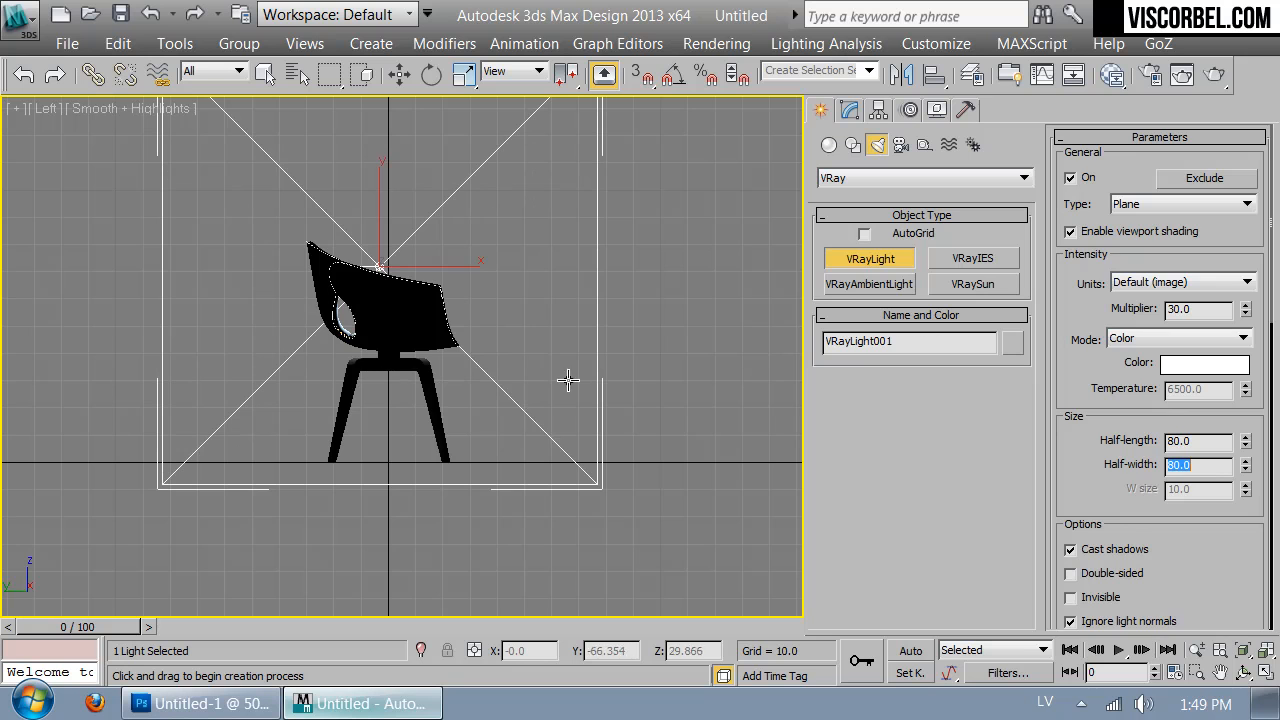
# Move the plane light upward and toward the chair's front in the Left view, and show its parameters for editing
pyautogui.rightClick(645, 366)
pyautogui.scroll(-2, 420, 560)
pyautogui.press('w')
pyautogui.moveTo(413, 353); pyautogui.dragTo(476, 300)
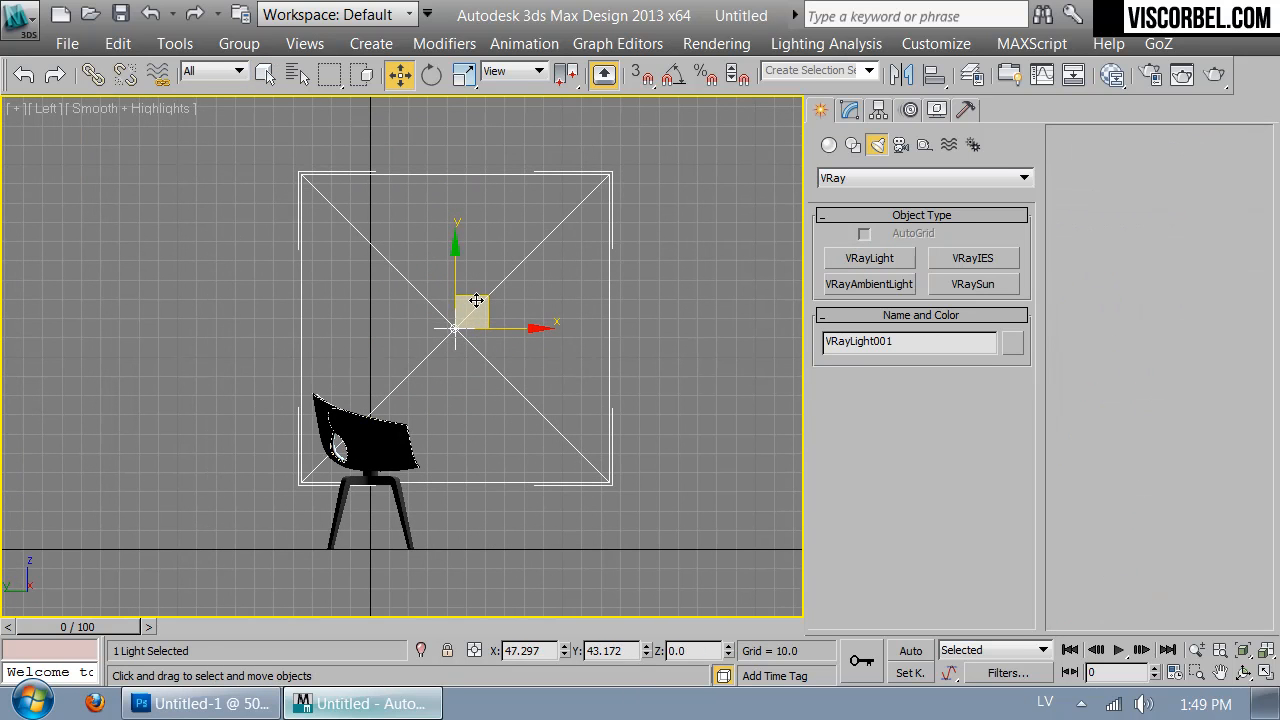
pyautogui.click(849, 109)
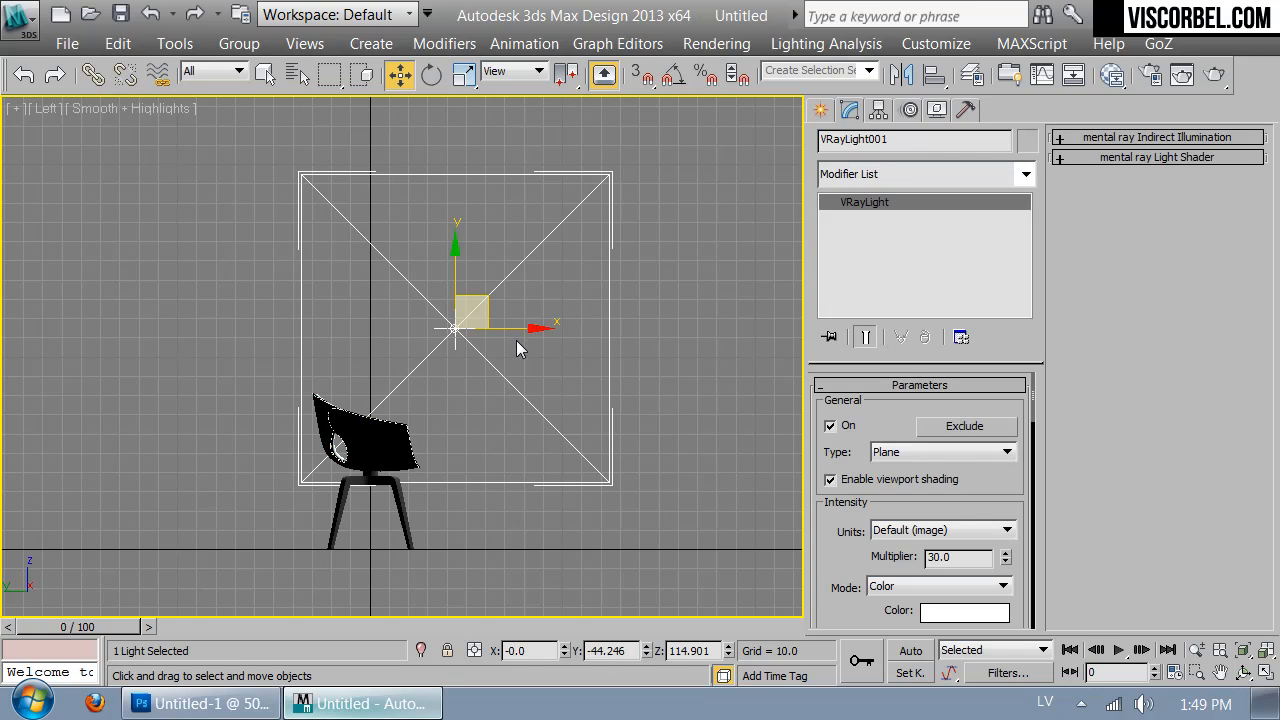
# In the Top view, move the light about 145 units out to the chair's side and roughly 30 units back, level with the chair
pyautogui.press('t')
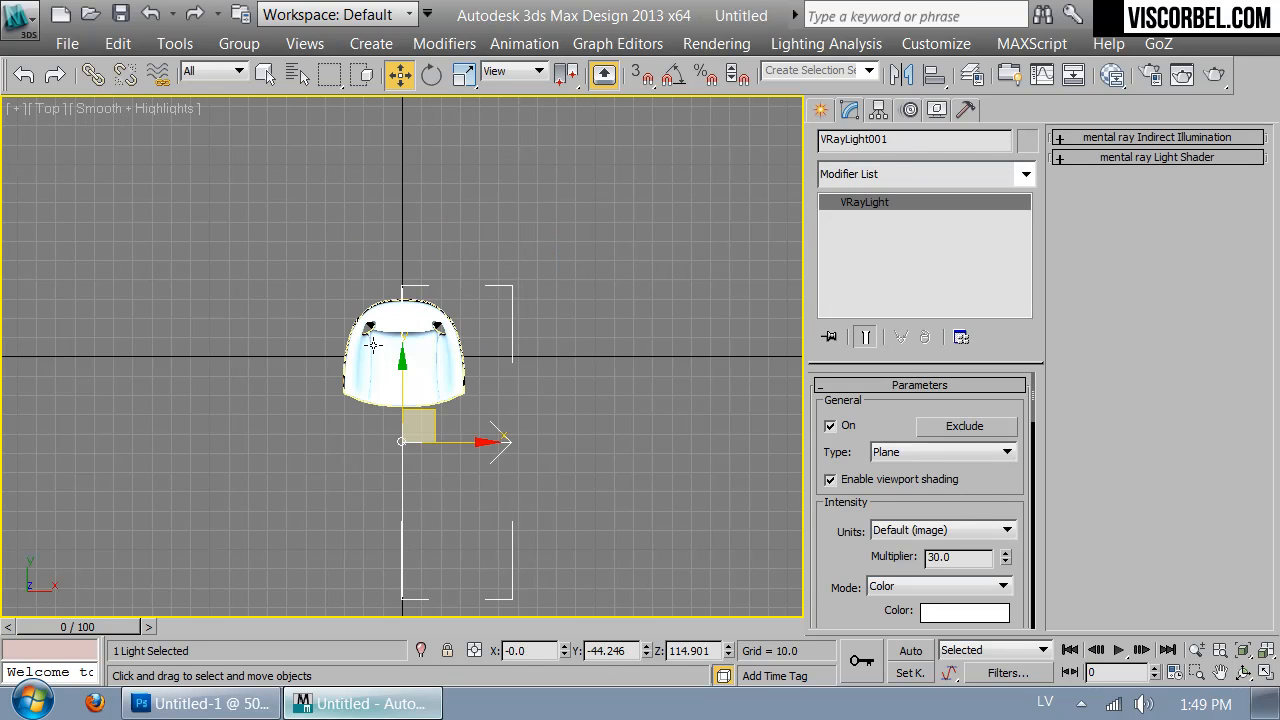
pyautogui.moveTo(478, 442); pyautogui.dragTo(202, 438)
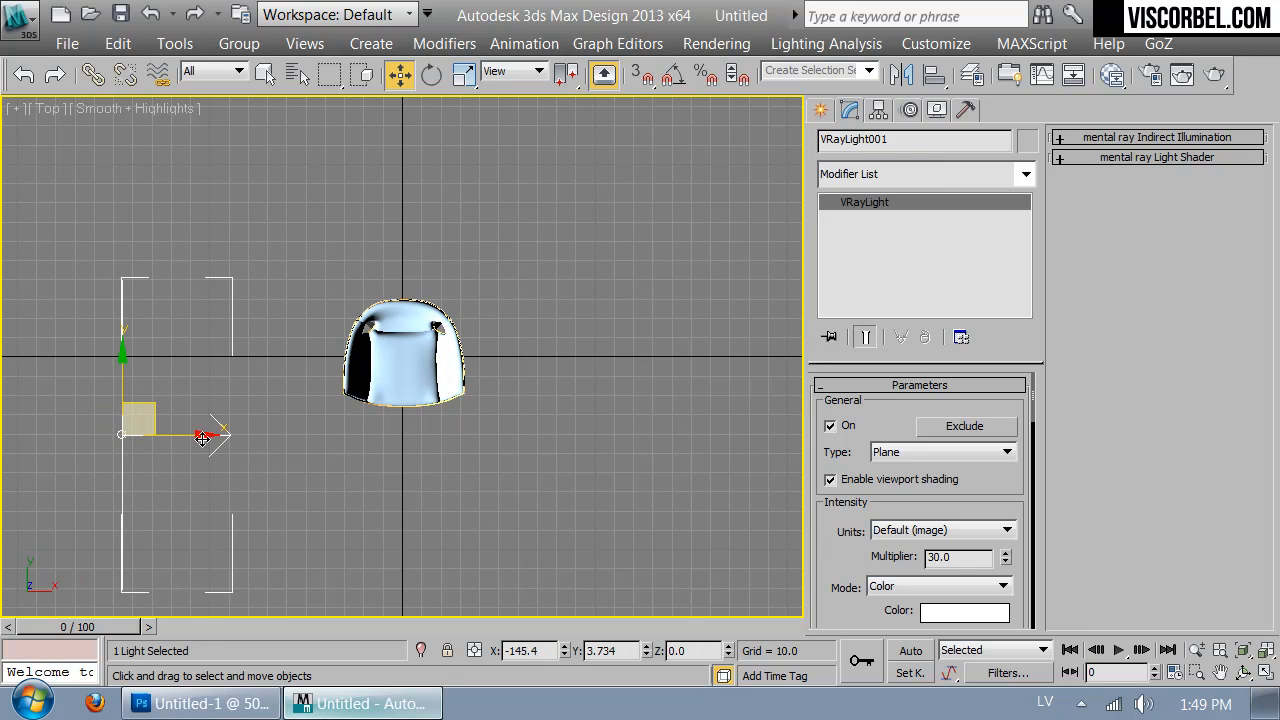
pyautogui.moveTo(128, 387); pyautogui.dragTo(136, 327)
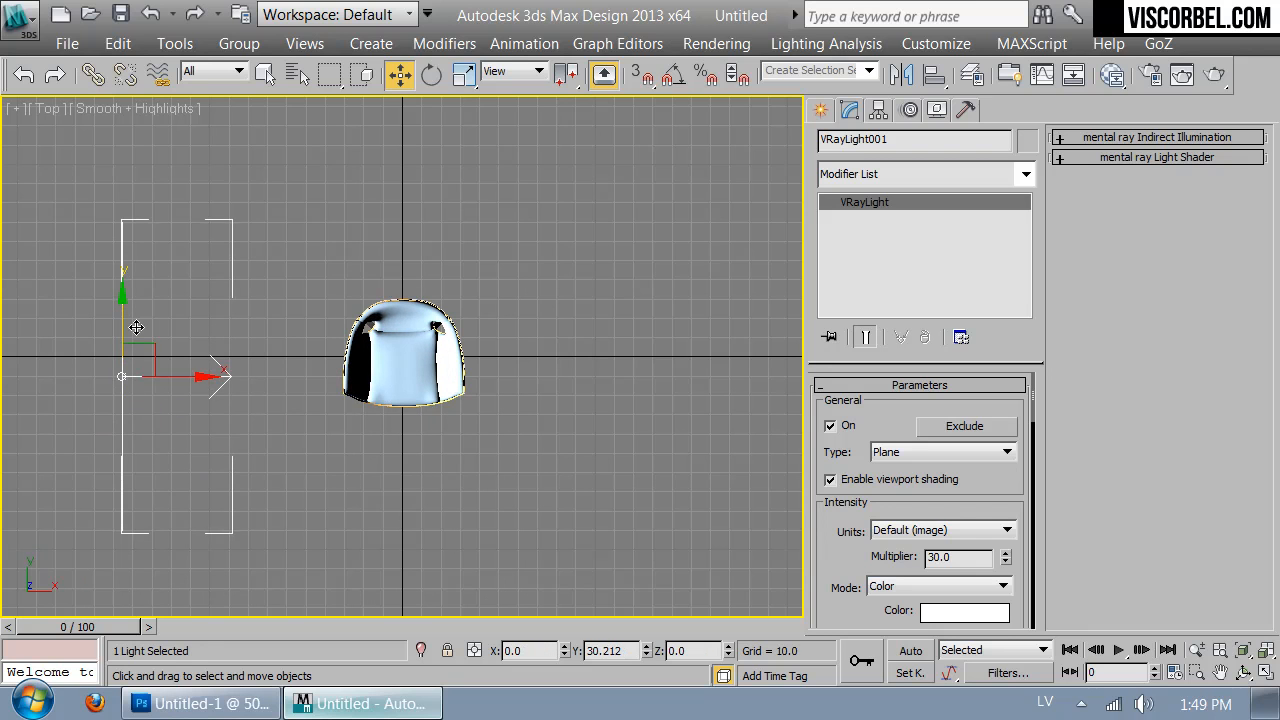
pyautogui.click(559, 310)
pyautogui.click(408, 372)
pyautogui.click(610, 380)
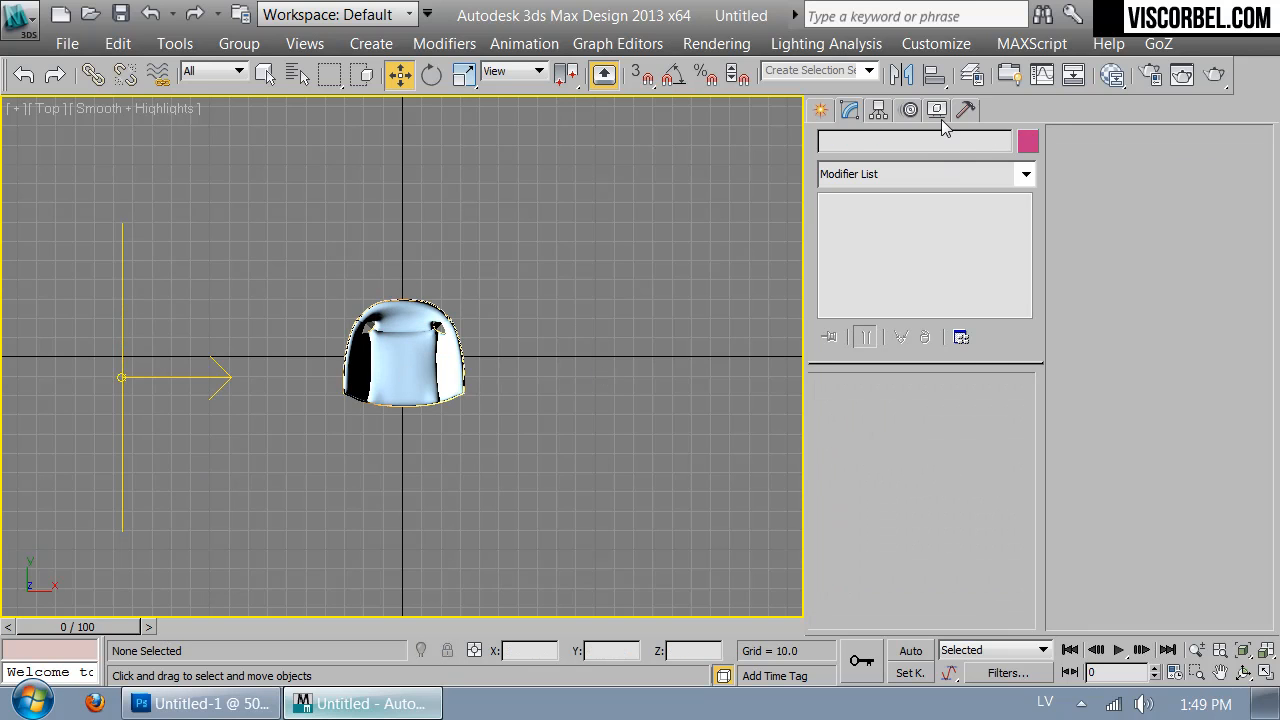
# Create a V-Ray physical camera in front of the chair, targeted at the seat, with a 50 mm focal length
pyautogui.click(820, 110)
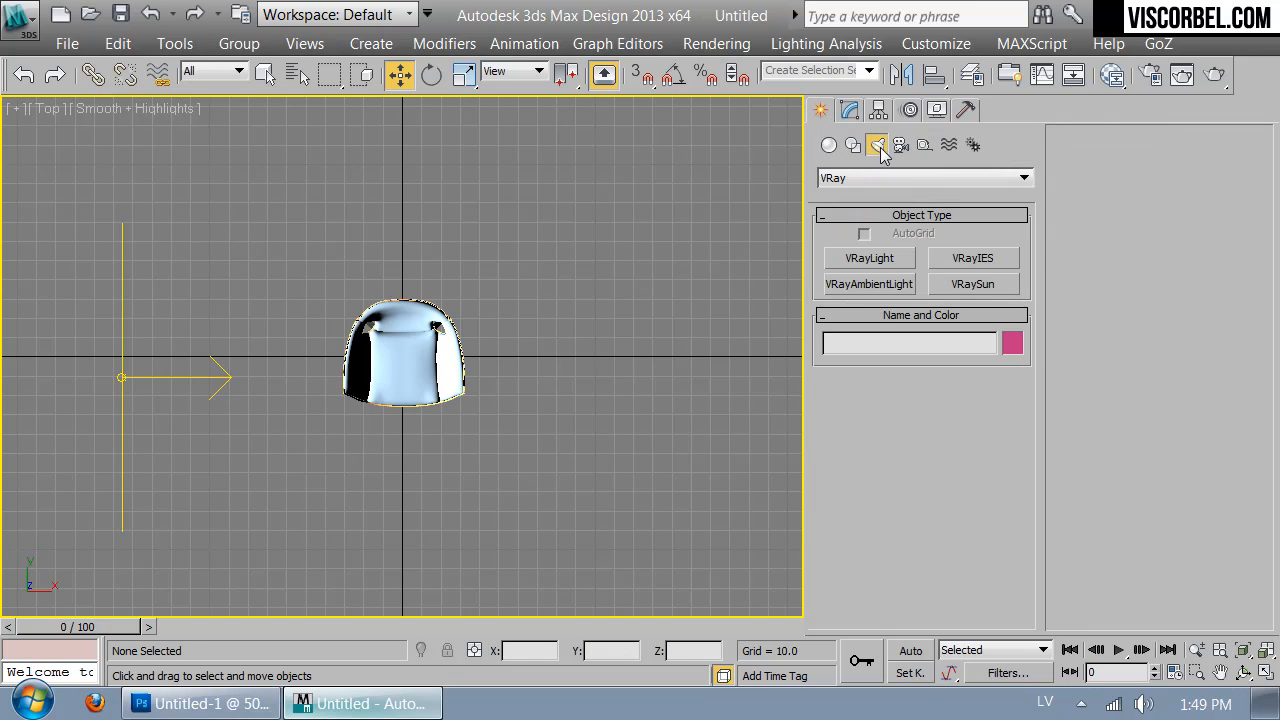
pyautogui.click(900, 146)
pyautogui.click(872, 178)
pyautogui.click(858, 202)
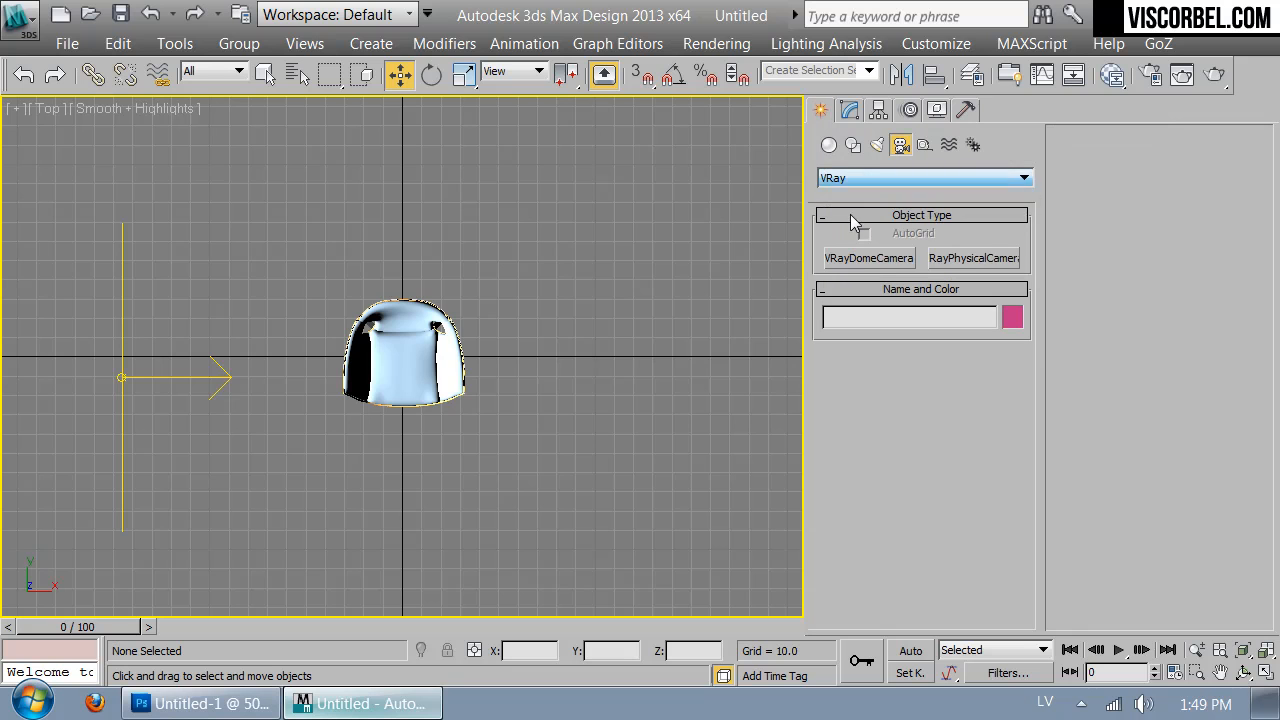
pyautogui.click(966, 260)
pyautogui.moveTo(443, 554); pyautogui.dragTo(501, 392, button='middle')
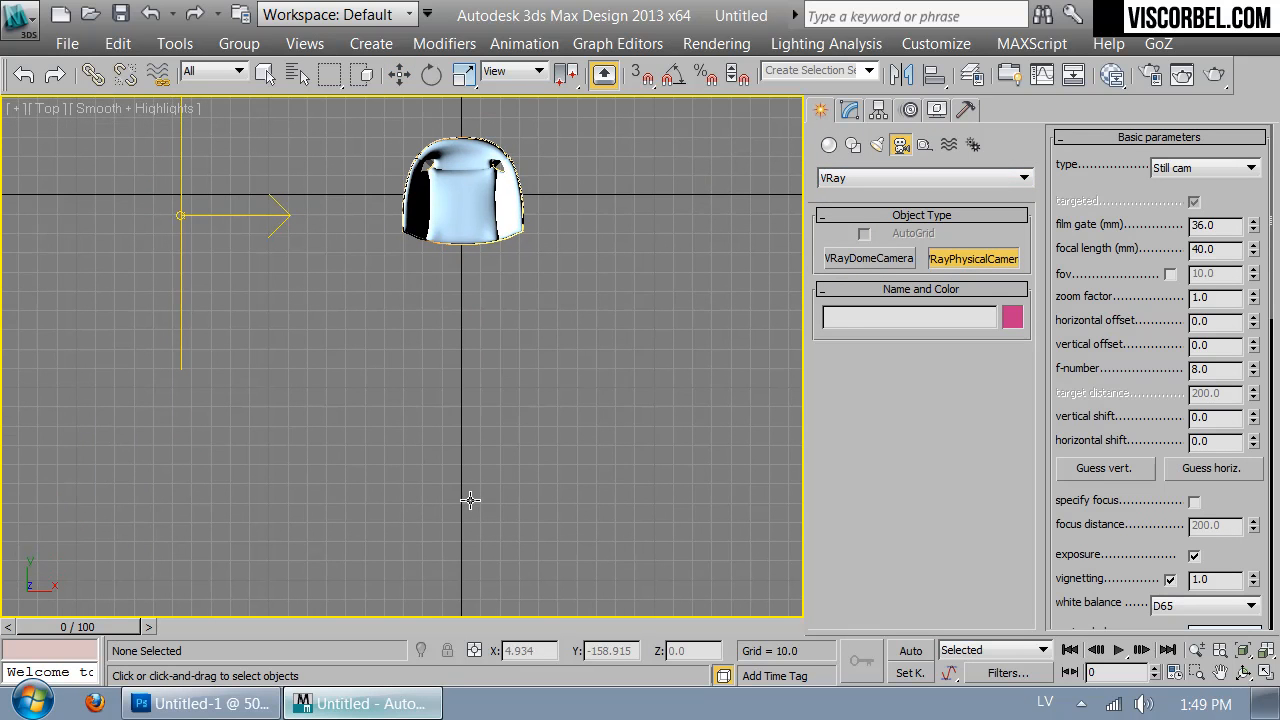
pyautogui.moveTo(461, 503); pyautogui.dragTo(461, 225)
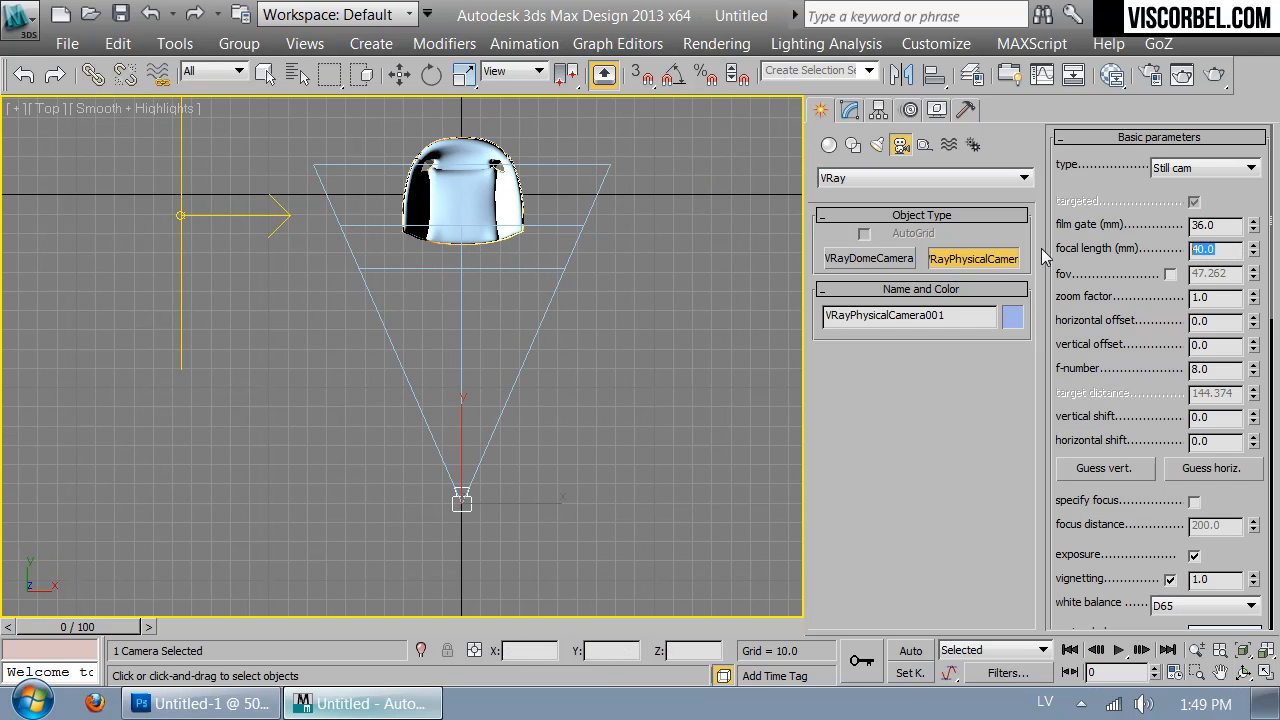
pyautogui.write('50')
pyautogui.press('Return')
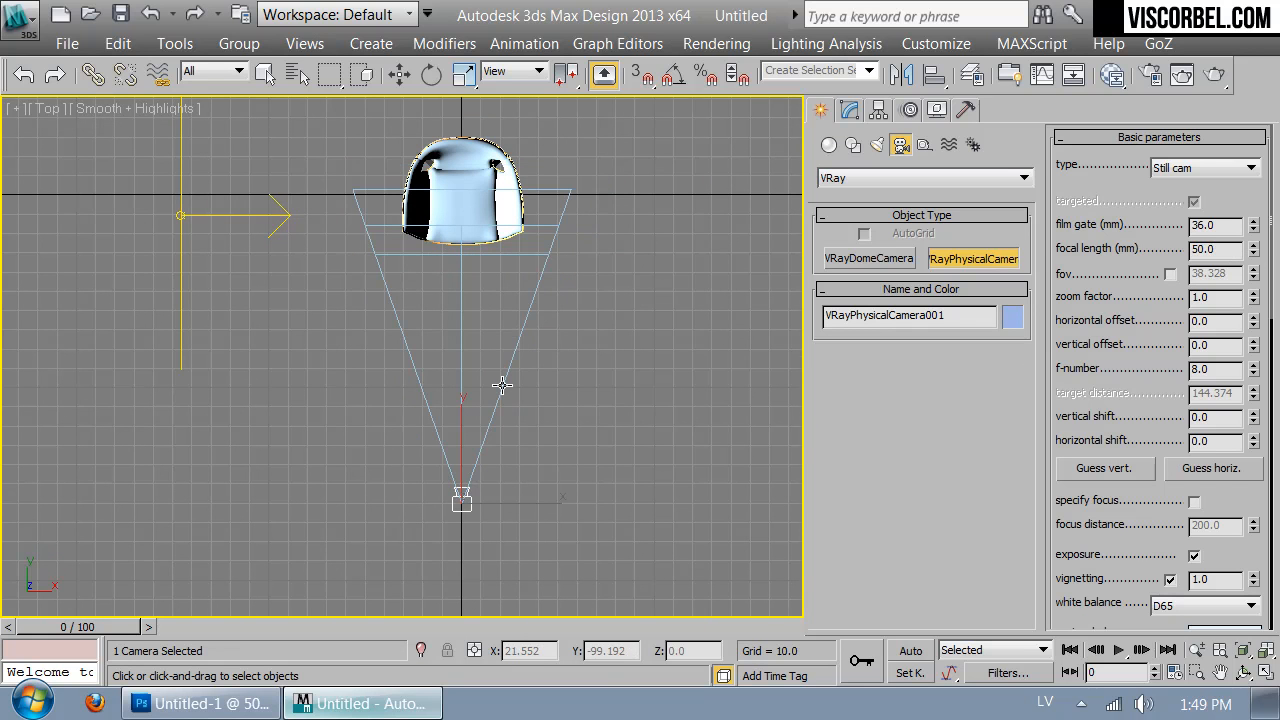
# Look through the physical camera, raise it and pull it back until the whole chair fits, and display the safe frame
pyautogui.press('c')
pyautogui.moveTo(478, 200); pyautogui.dragTo(494, 494, button='middle')
pyautogui.press('Up')
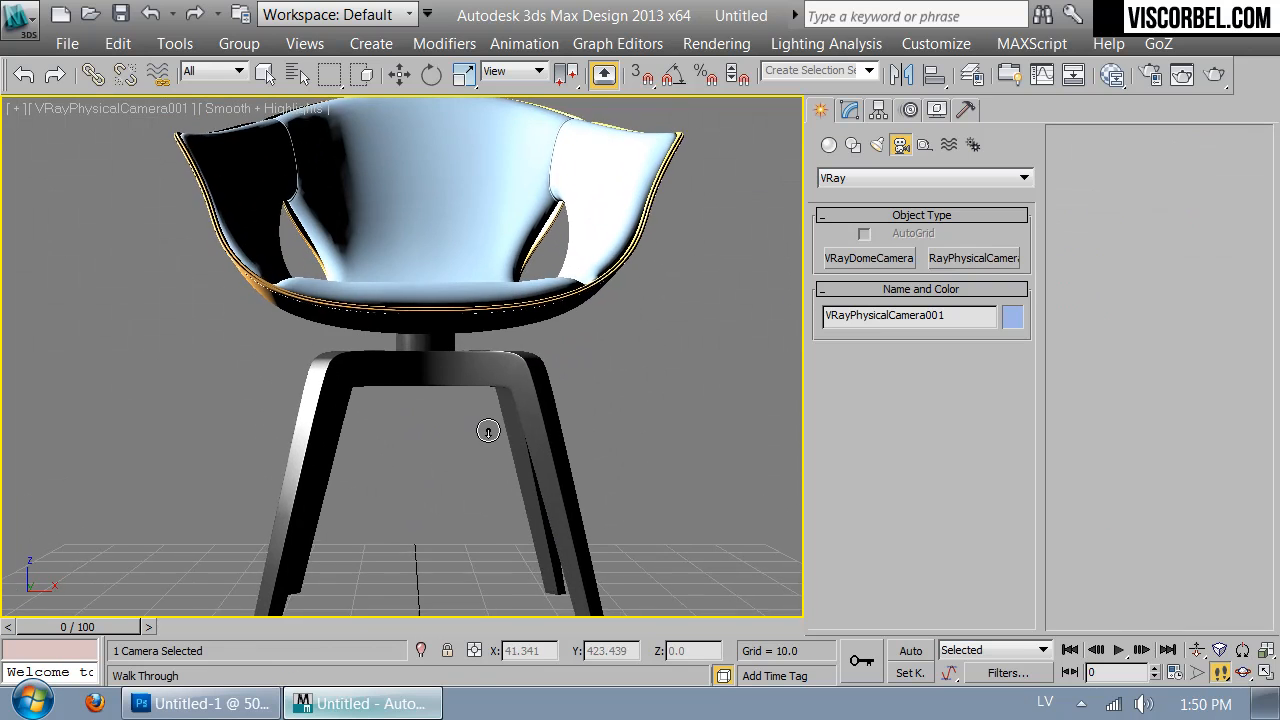
pyautogui.press('Down')
pyautogui.moveTo(469, 429); pyautogui.dragTo(457, 471, button='middle')
pyautogui.press('Down')
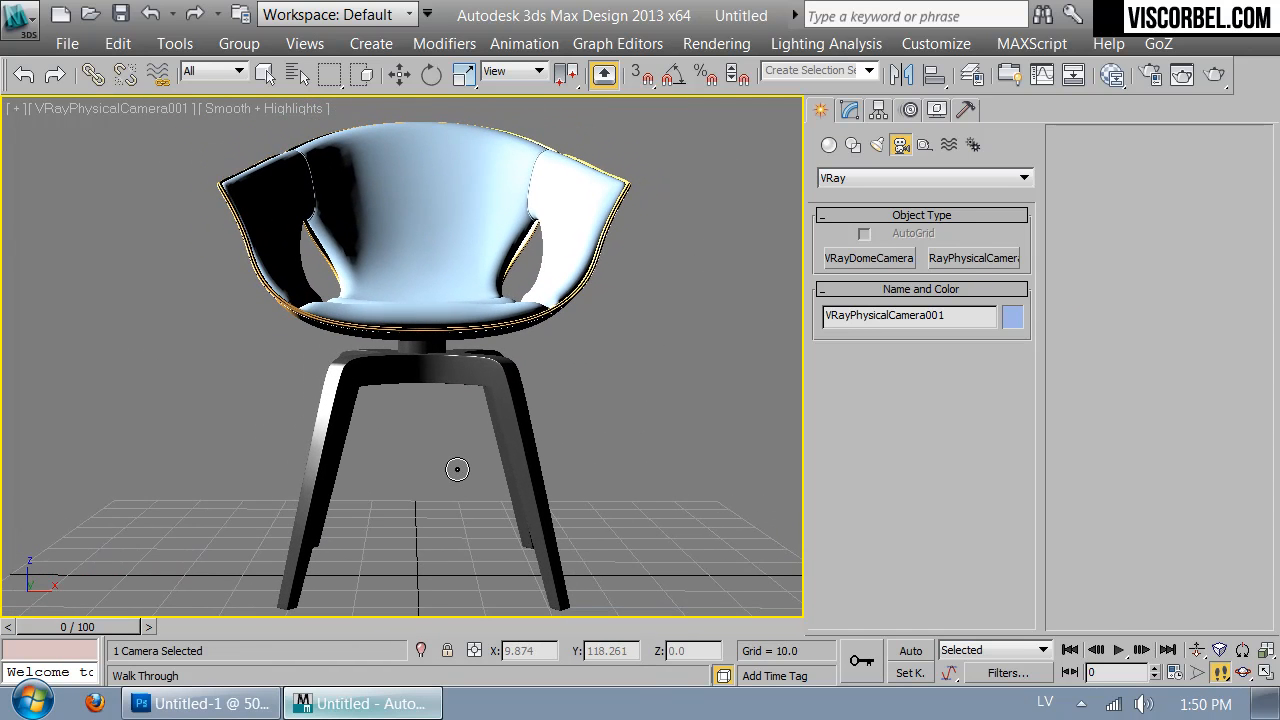
pyautogui.press('Down')
pyautogui.press('Down')
pyautogui.press('Down')
pyautogui.press('Right')
pyautogui.hotkey('shift', 'f')
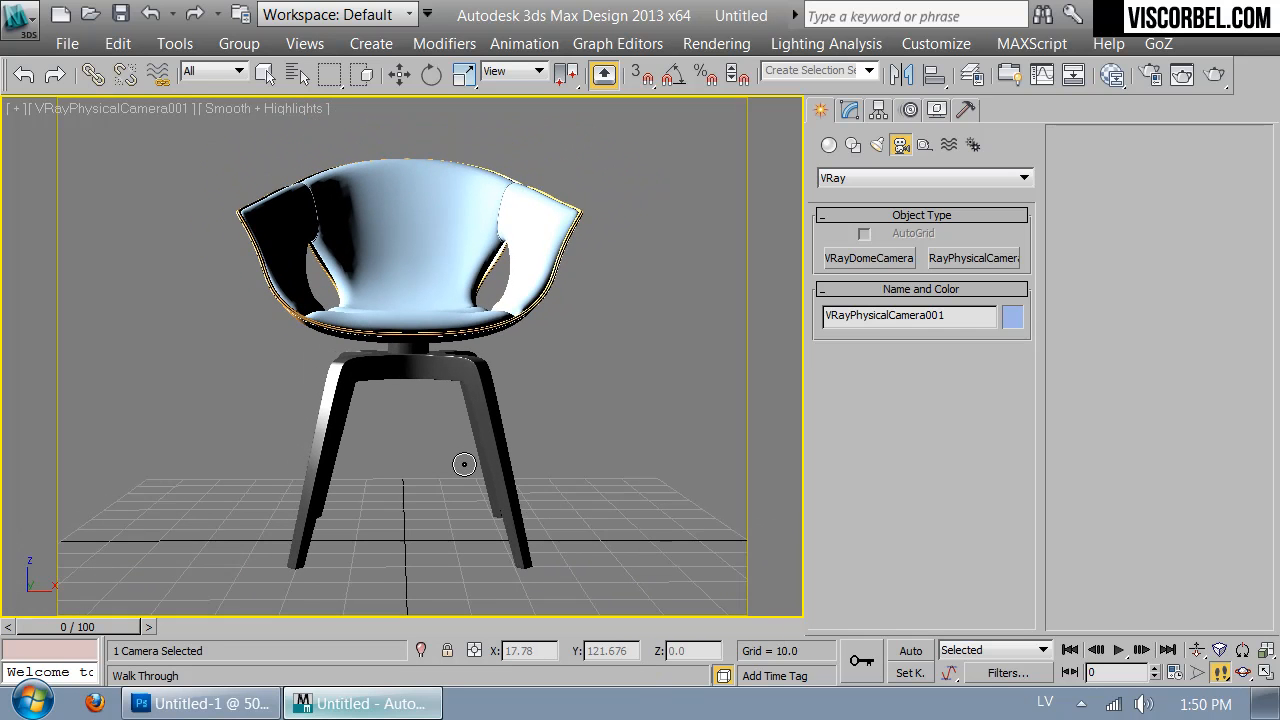
pyautogui.moveTo(463, 465); pyautogui.dragTo(462, 467)
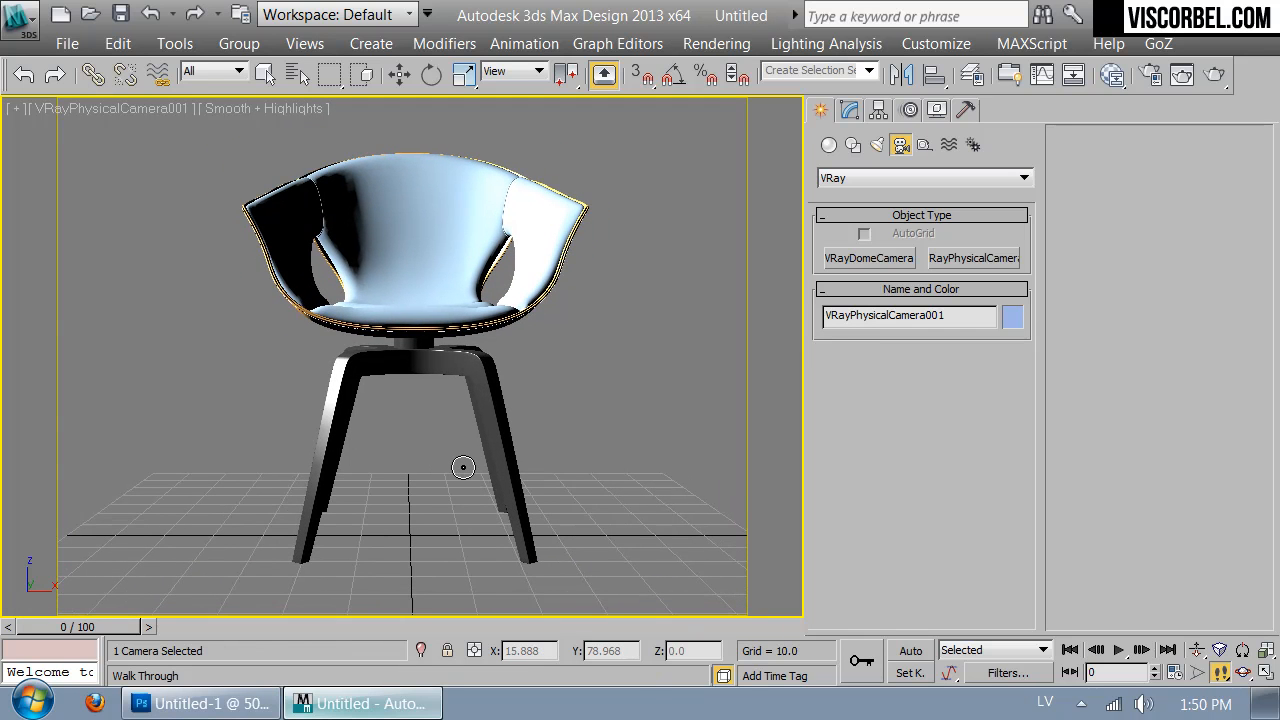
pyautogui.press('Up')
# Centre both the camera and its target on the world X axis at 0 and return to the camera view
pyautogui.press('w')
pyautogui.press('t')
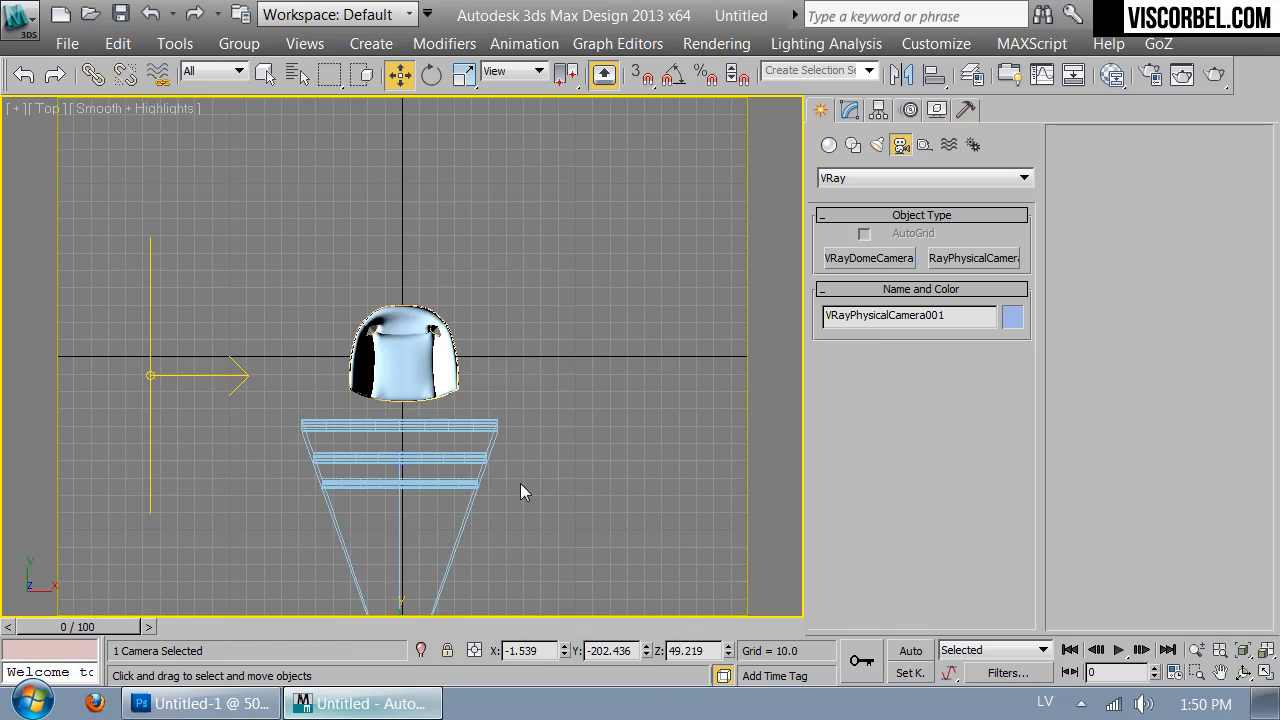
pyautogui.moveTo(457, 500); pyautogui.dragTo(480, 348, button='middle')
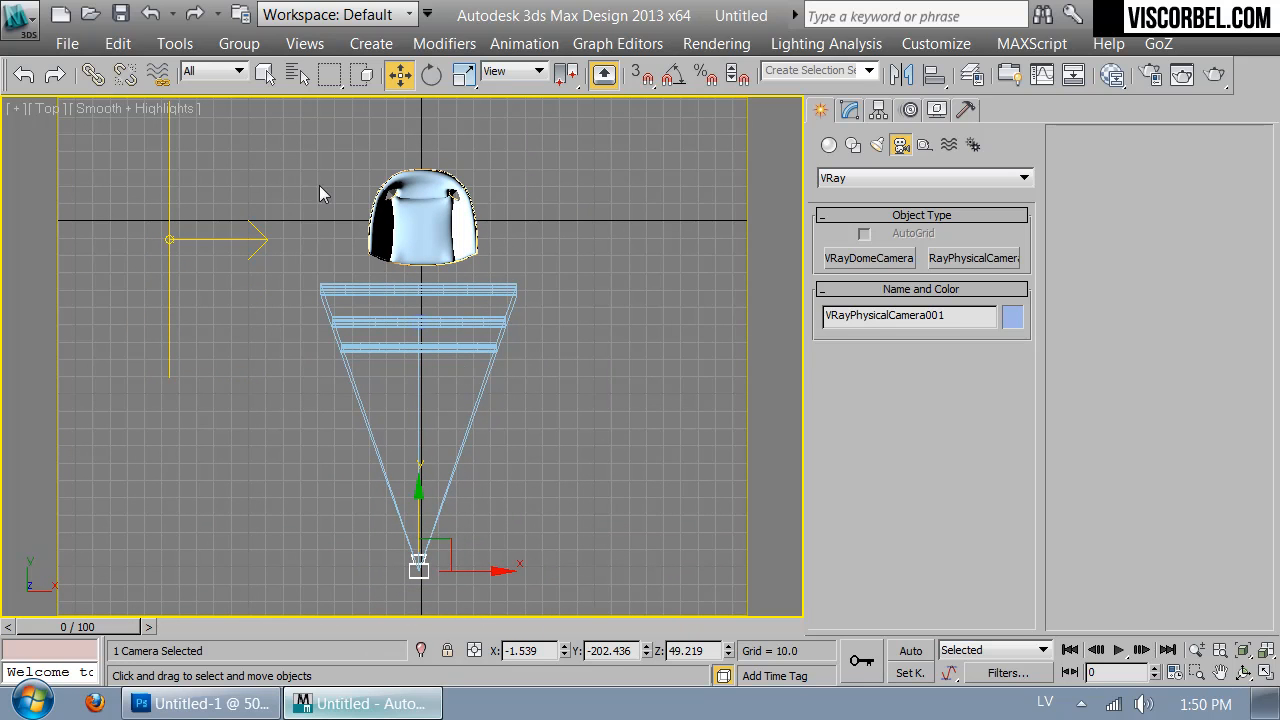
pyautogui.rightClick(399, 84)
pyautogui.rightClick(722, 238)
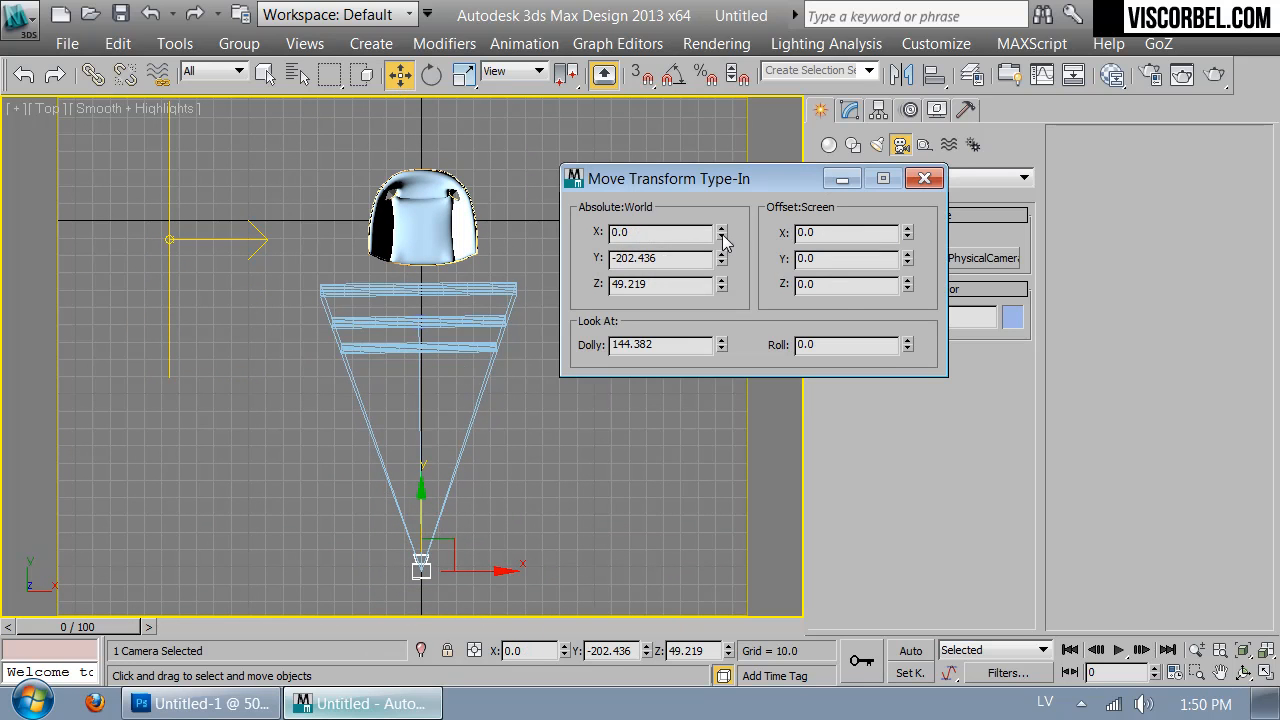
pyautogui.click(424, 322)
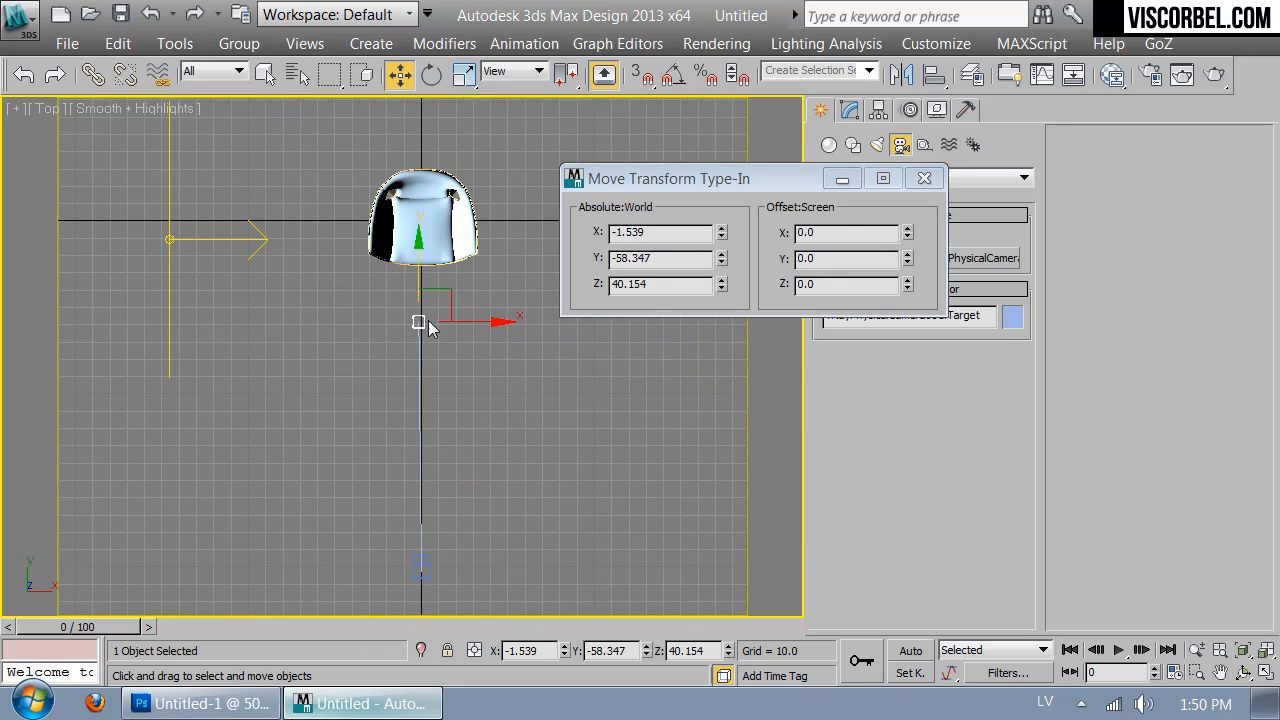
pyautogui.rightClick(722, 238)
pyautogui.click(924, 180)
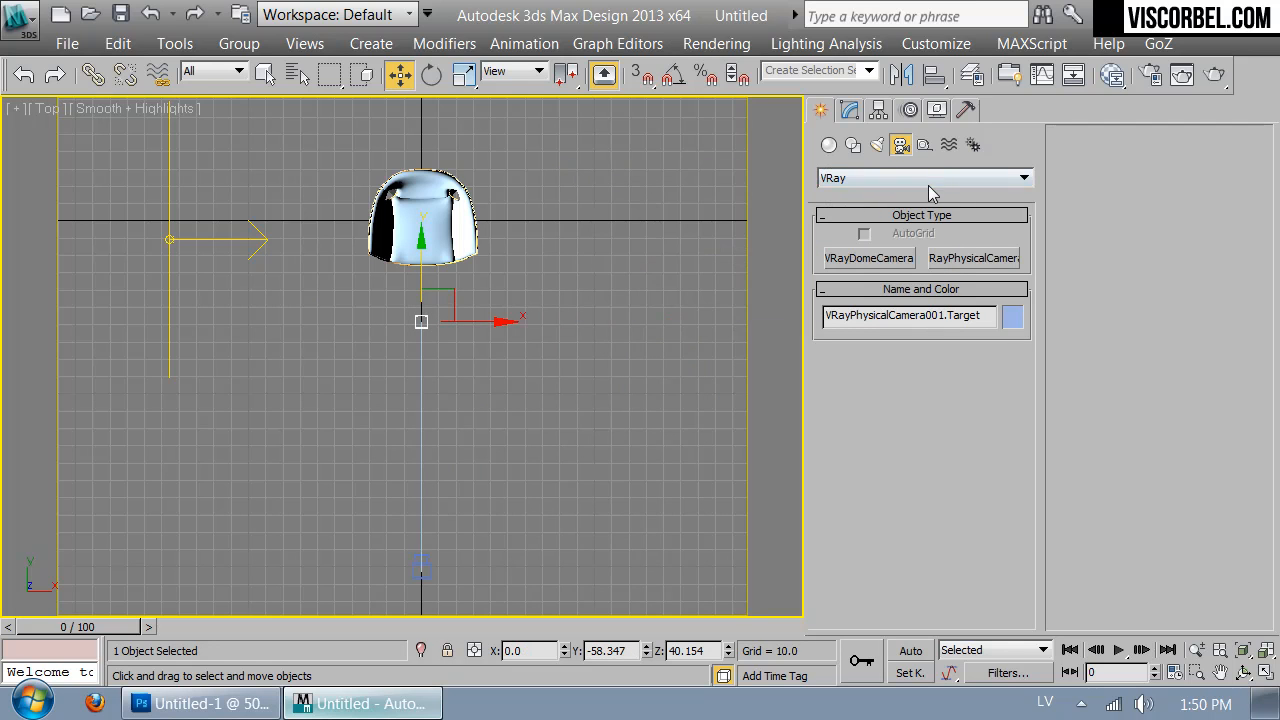
pyautogui.press('c')
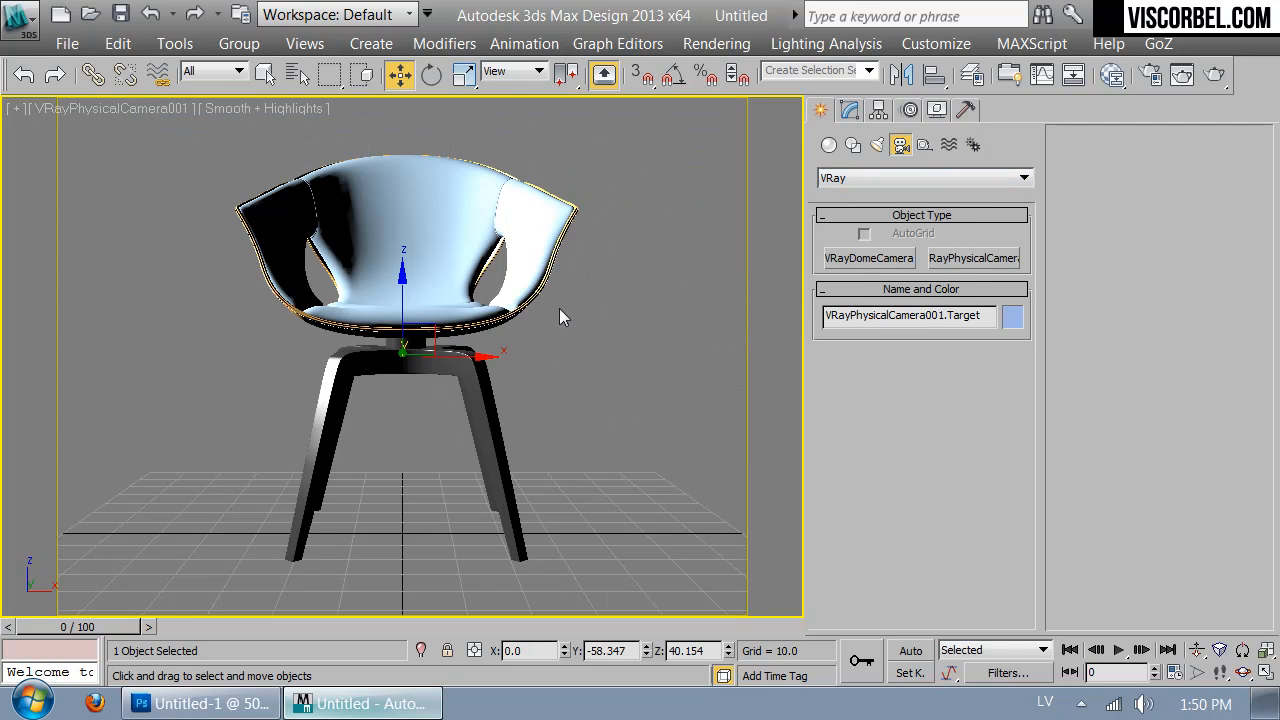
pyautogui.click(608, 378)
pyautogui.click(446, 279)
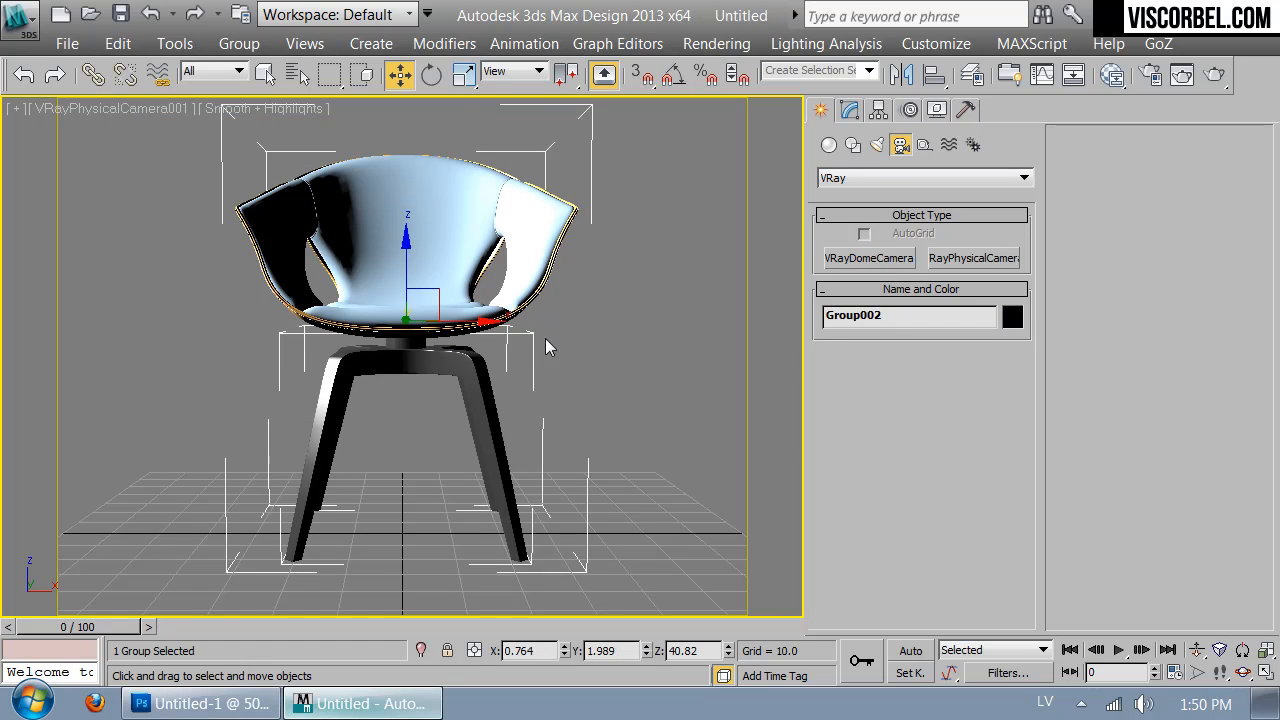
pyautogui.click(661, 390)
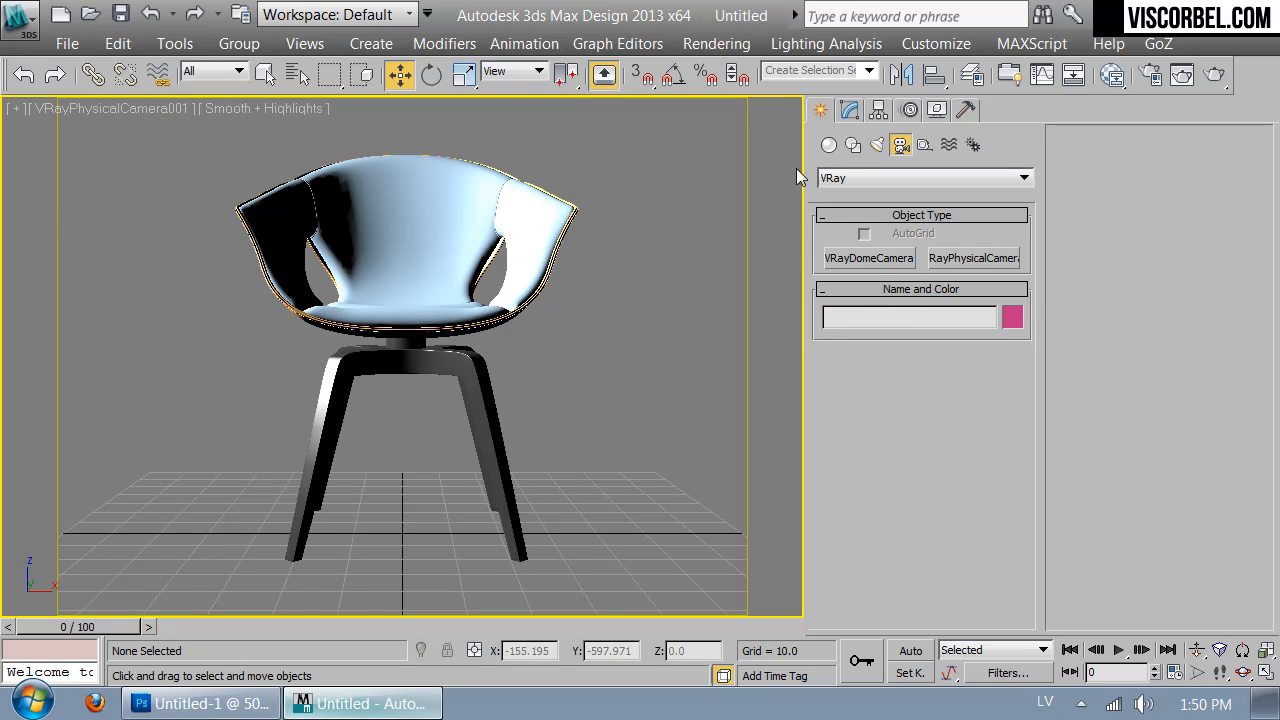
# Draw an L-shaped line in the Left view, running along the floor under the chair and straight up behind it
pyautogui.press('l')
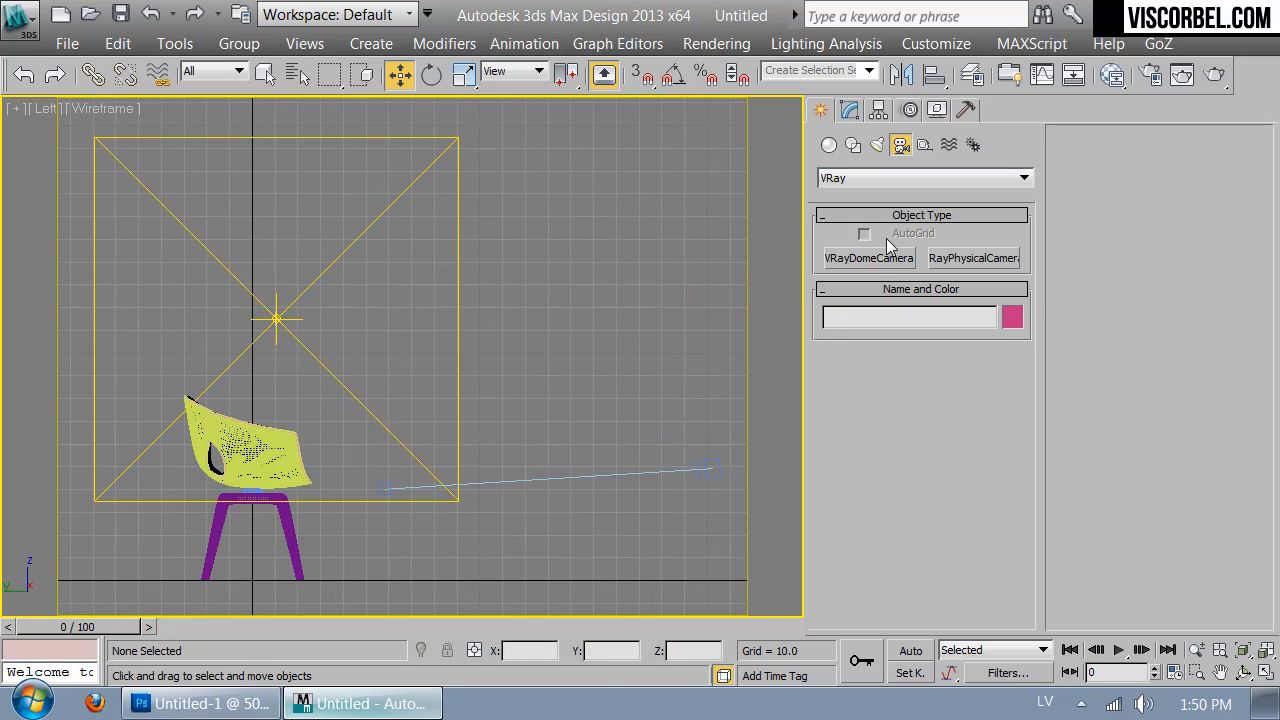
pyautogui.rightClick(635, 366)
pyautogui.click(668, 278)
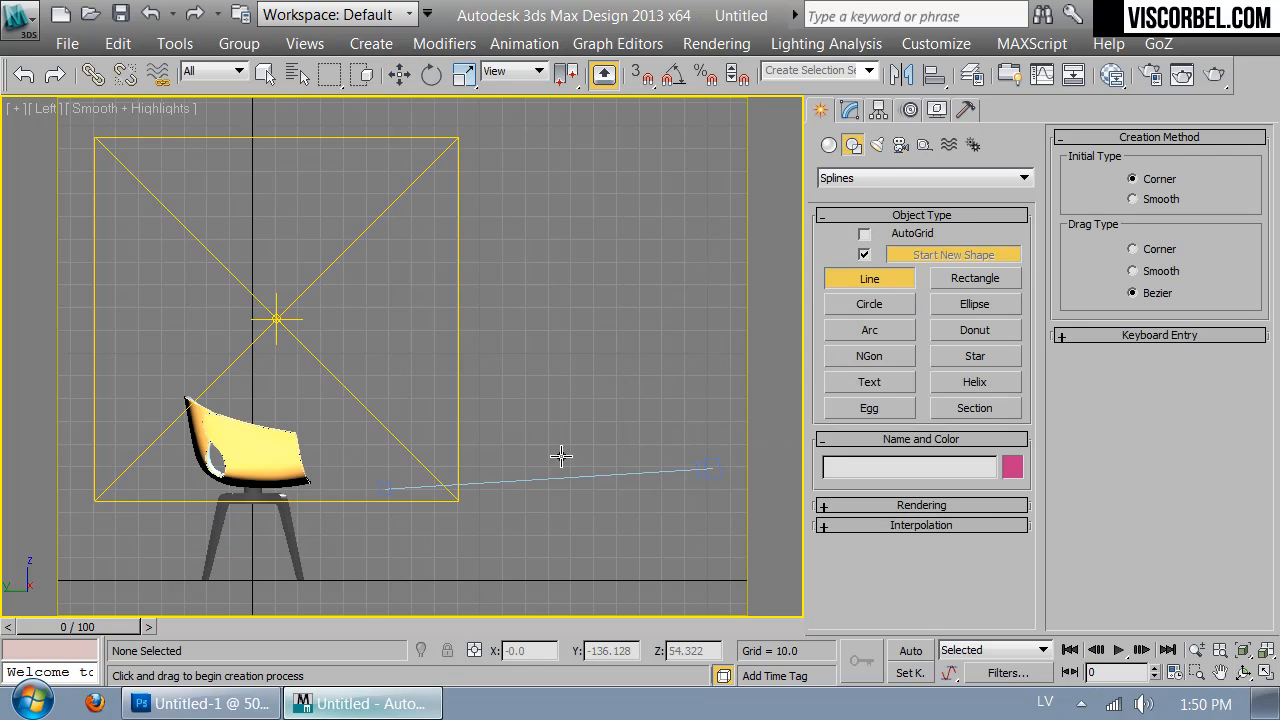
pyautogui.click(494, 580)
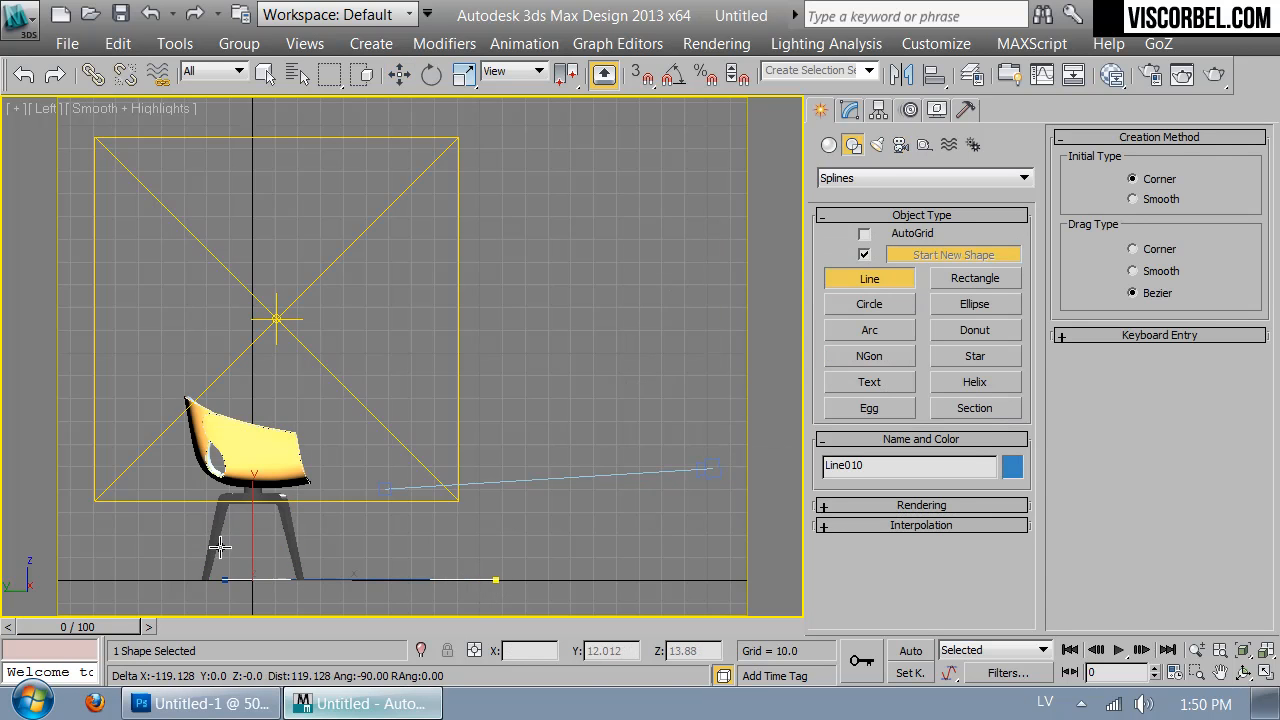
pyautogui.scroll(-2, 70, 497)
pyautogui.moveTo(90, 500)
pyautogui.mouseDown(button='middle')
pyautogui.moveTo(440, 510)
pyautogui.moveTo(403, 514)
pyautogui.mouseUp(button='middle')
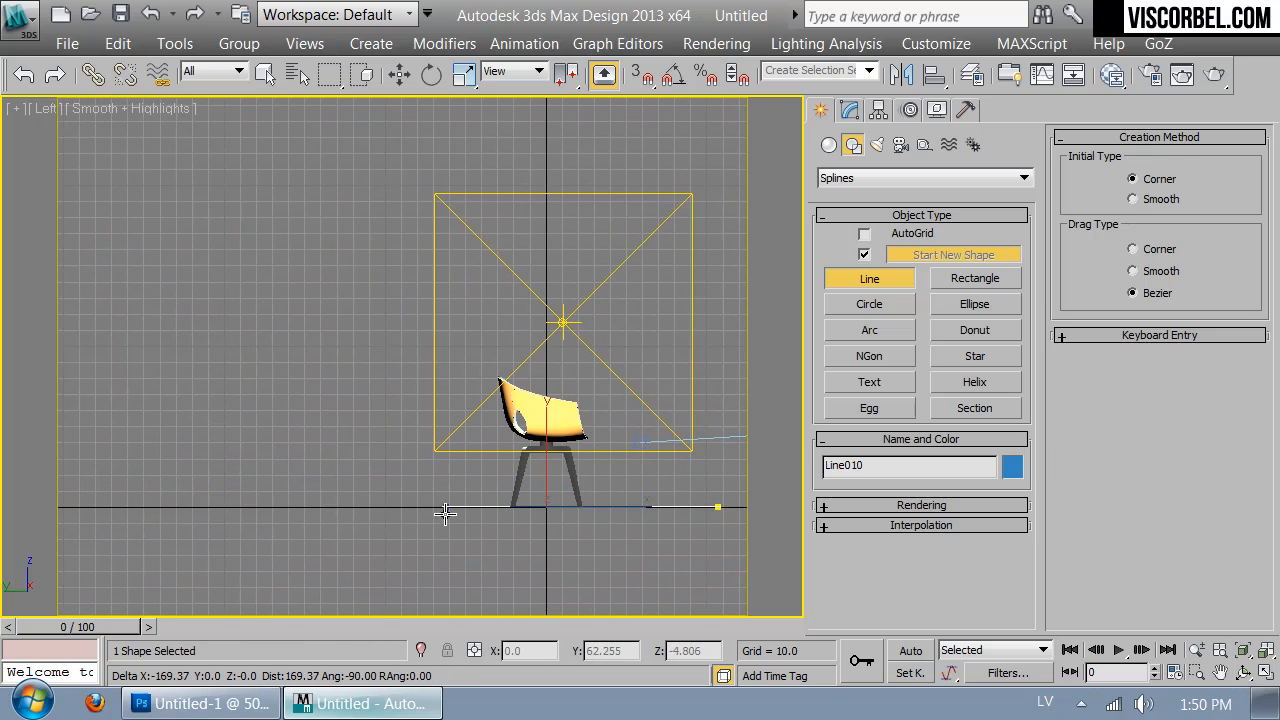
pyautogui.click(382, 509)
pyautogui.keyDown('shift'); pyautogui.click(425, 118); pyautogui.keyUp('shift')
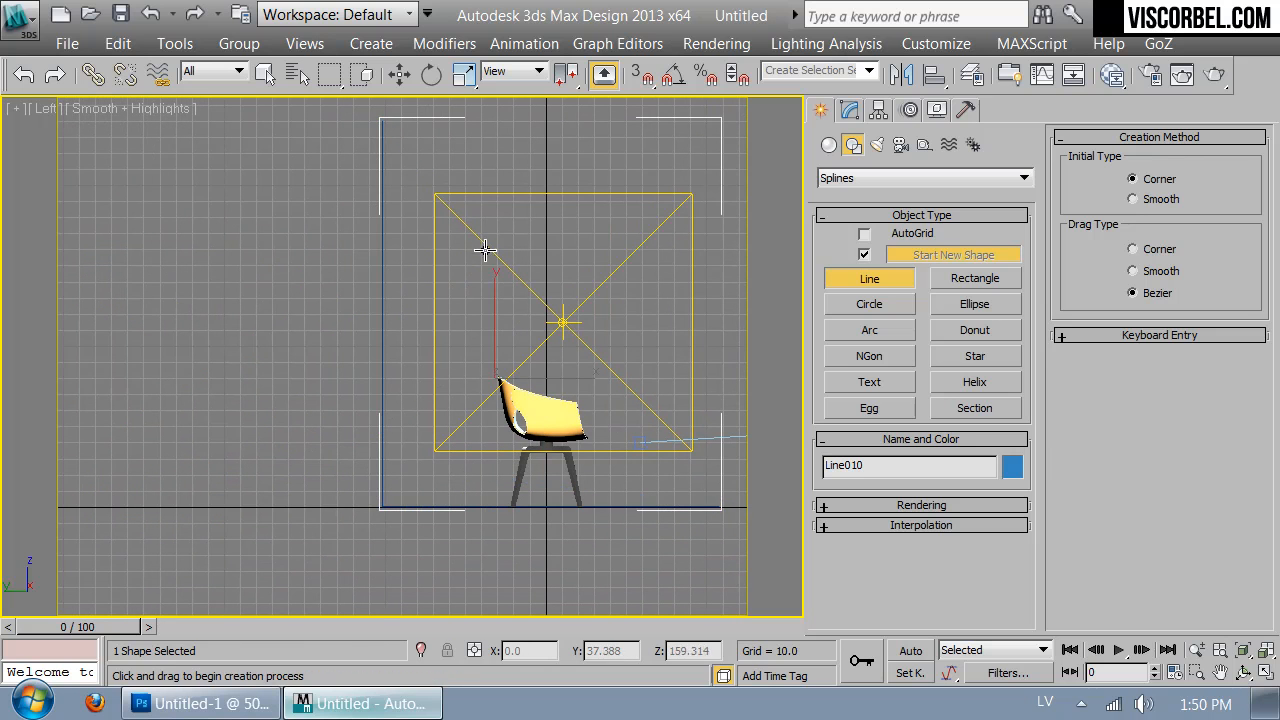
pyautogui.rightClick(486, 246)
# Select the L-shaped line's corner vertex, leave vertex editing and delete the line
pyautogui.press('1')
pyautogui.click(382, 507)
pyautogui.scroll(-3, 1154, 459)
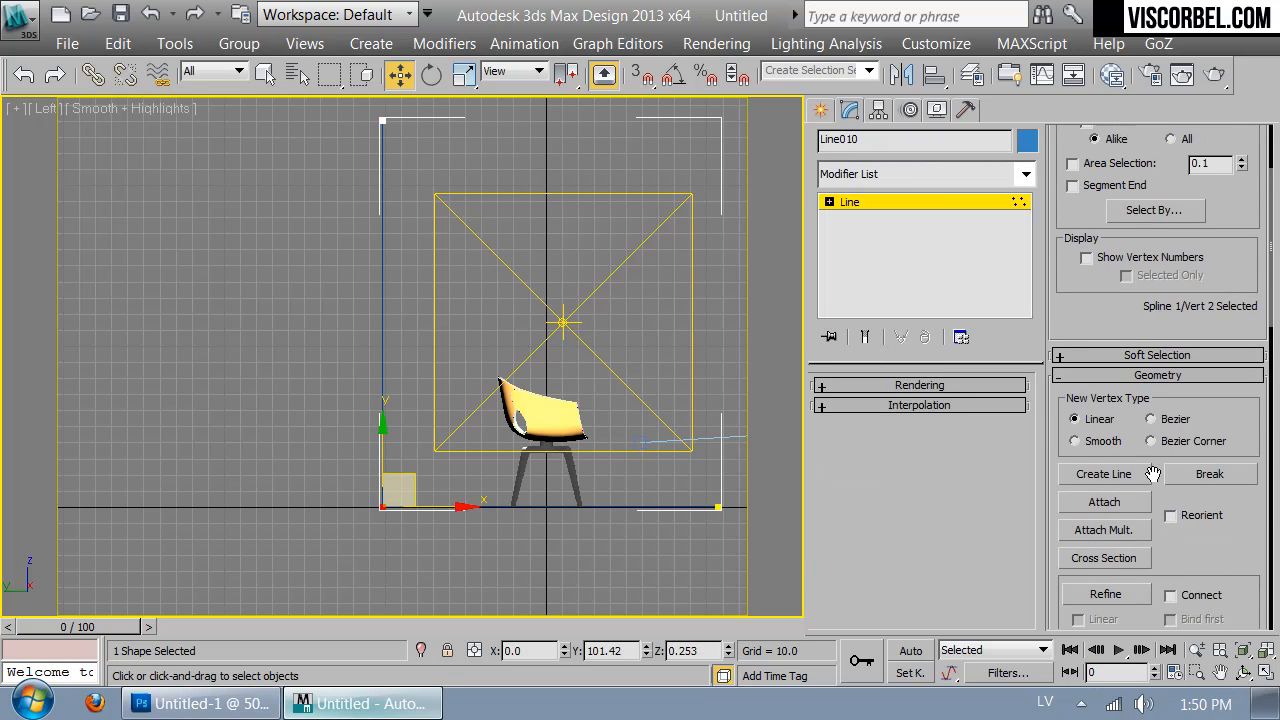
pyautogui.moveTo(566, 377); pyautogui.dragTo(458, 447, button='middle')
pyautogui.click(560, 540)
pyautogui.press('1')
pyautogui.press('Delete')
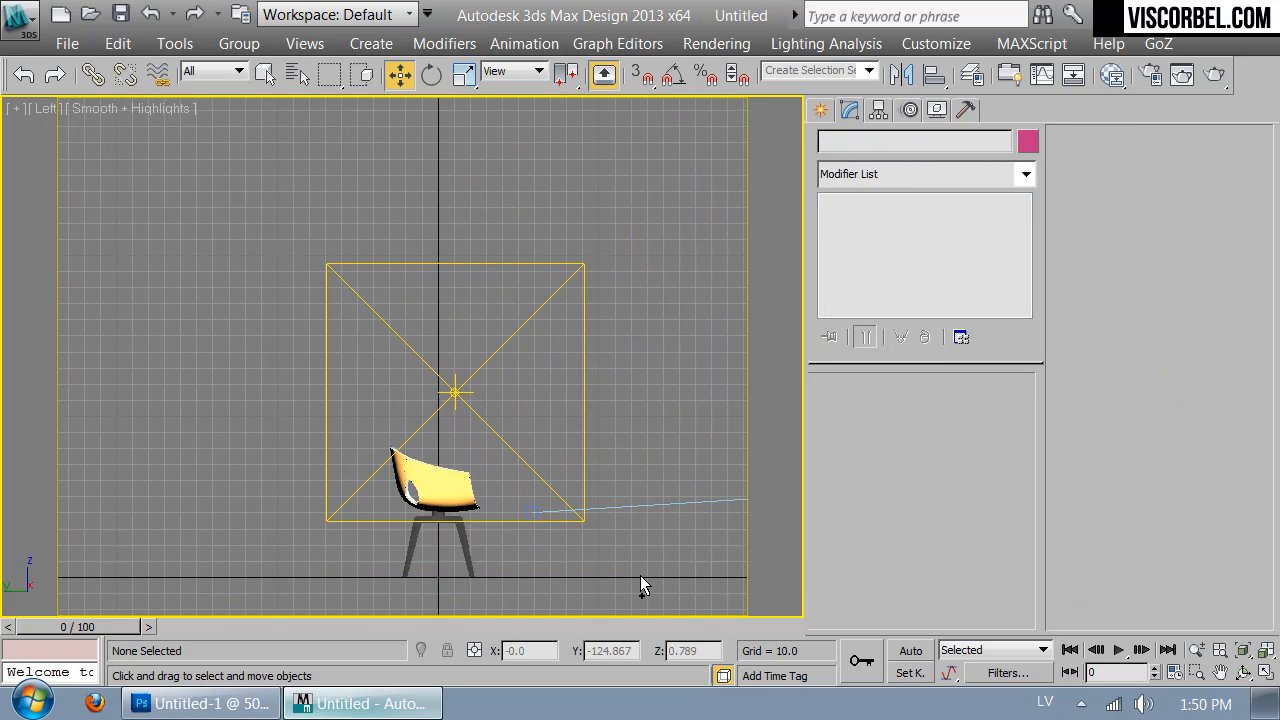
# Draw a C-shaped line in the Left view, running under the chair, straight up behind it and back above the light
pyautogui.rightClick(653, 567)
pyautogui.click(691, 437)
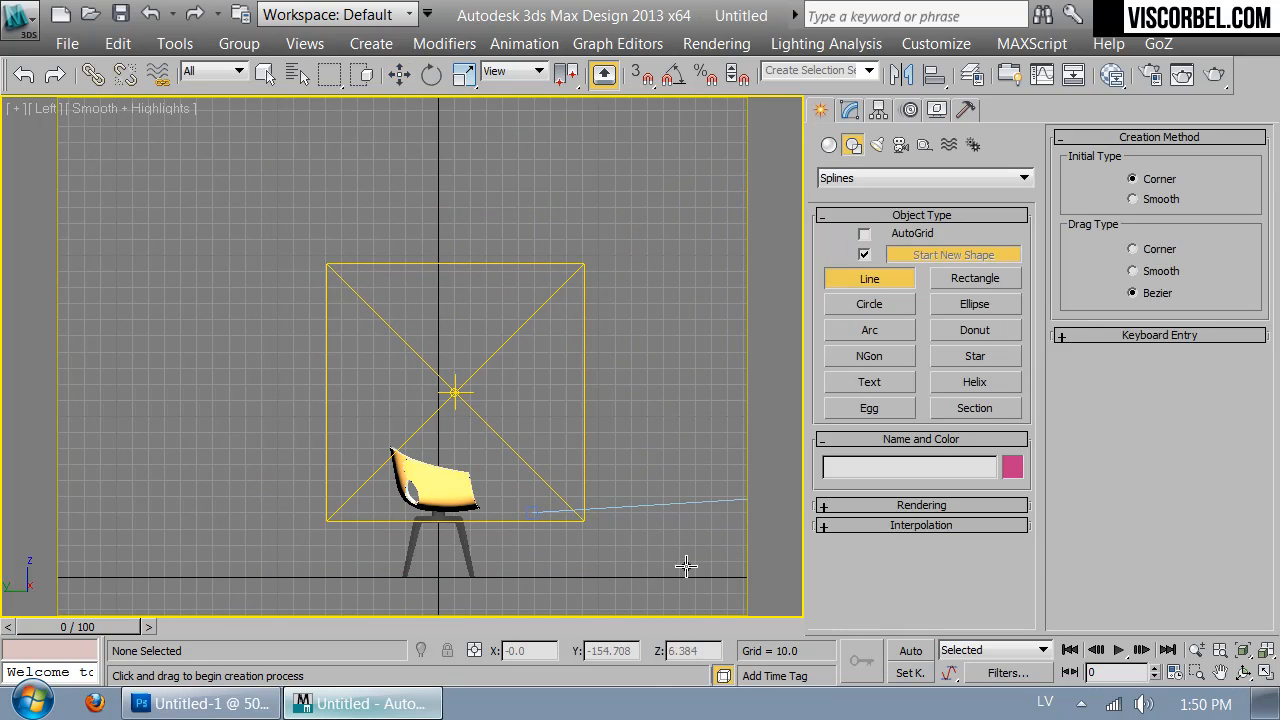
pyautogui.click(675, 579)
pyautogui.click(277, 579)
pyautogui.click(277, 201)
pyautogui.click(671, 201)
pyautogui.rightClick(671, 205)
# Select the line's two corner vertices behind the chair, round them with a large Fillet and leave vertex editing
pyautogui.press('1')
pyautogui.moveTo(163, 172); pyautogui.dragTo(295, 595)
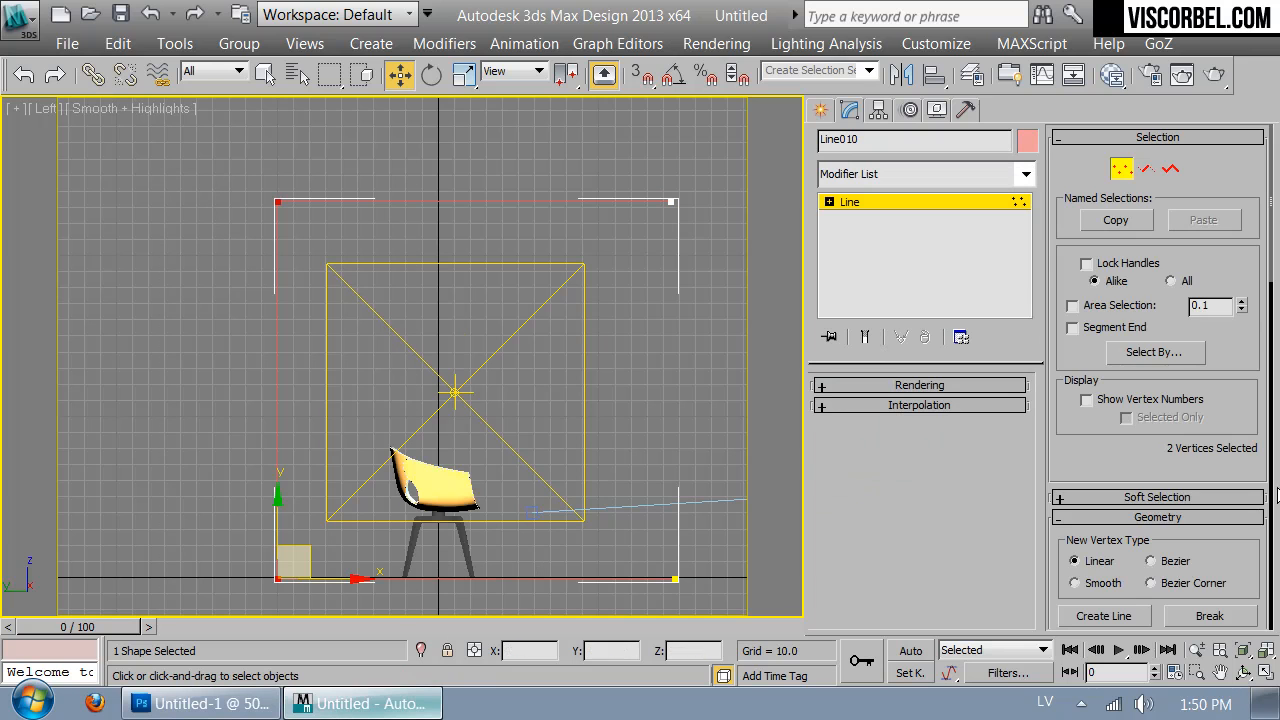
pyautogui.scroll(-5, 1100, 543)
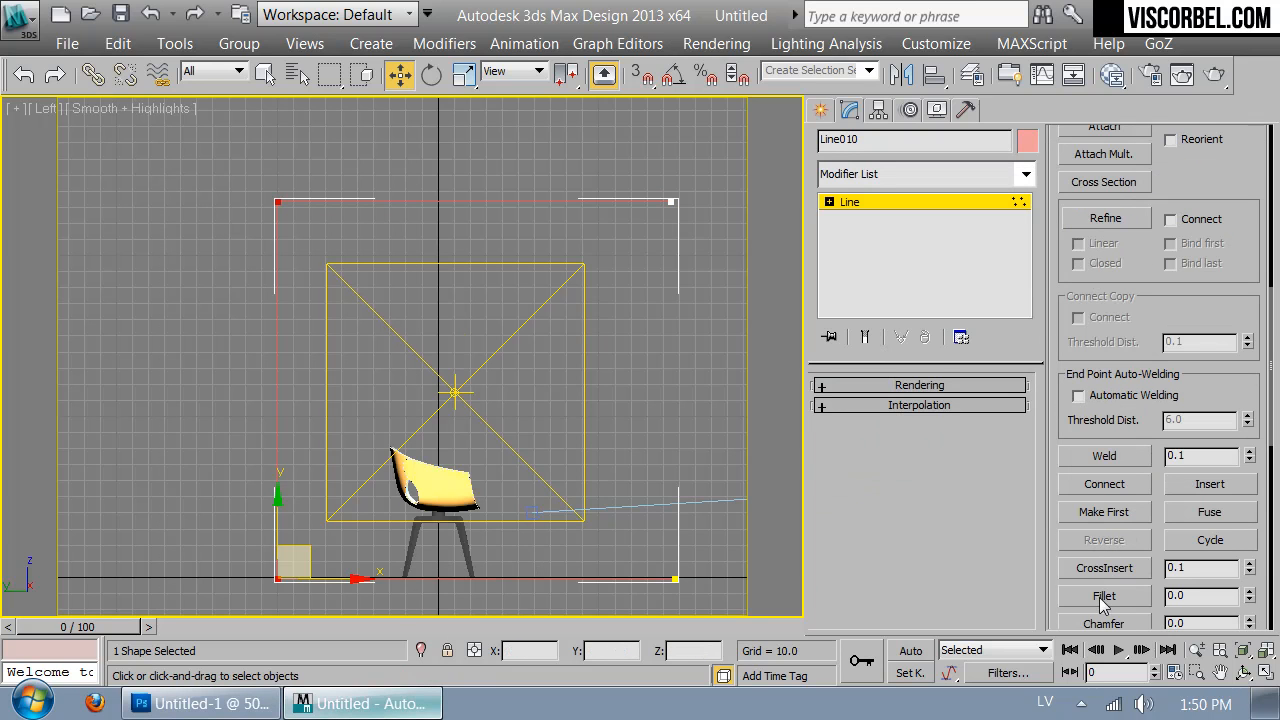
pyautogui.click(1104, 597)
pyautogui.moveTo(291, 194); pyautogui.dragTo(323, 134)
pyautogui.press('1')
# Extrude the line by 339, centre the backdrop on the chair along X in the Top view and return to the shaded camera view
pyautogui.press('t')
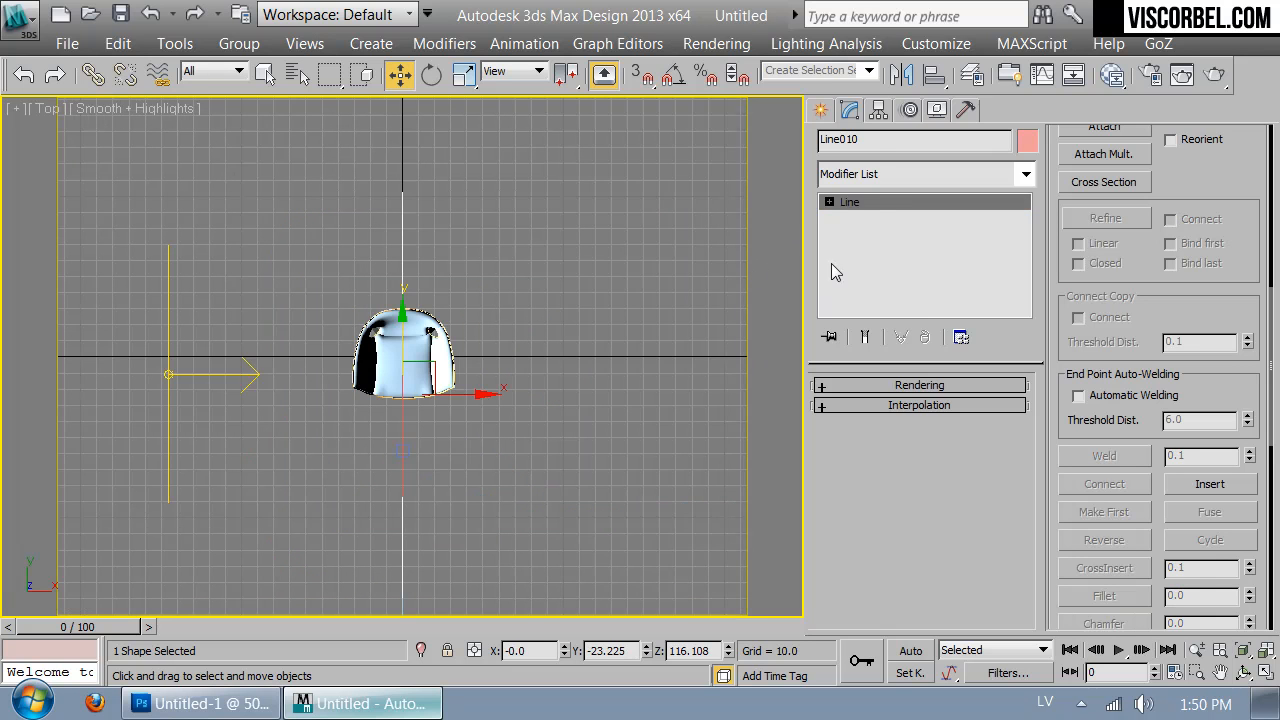
pyautogui.click(873, 194)
pyautogui.scroll(-10, 885, 335)
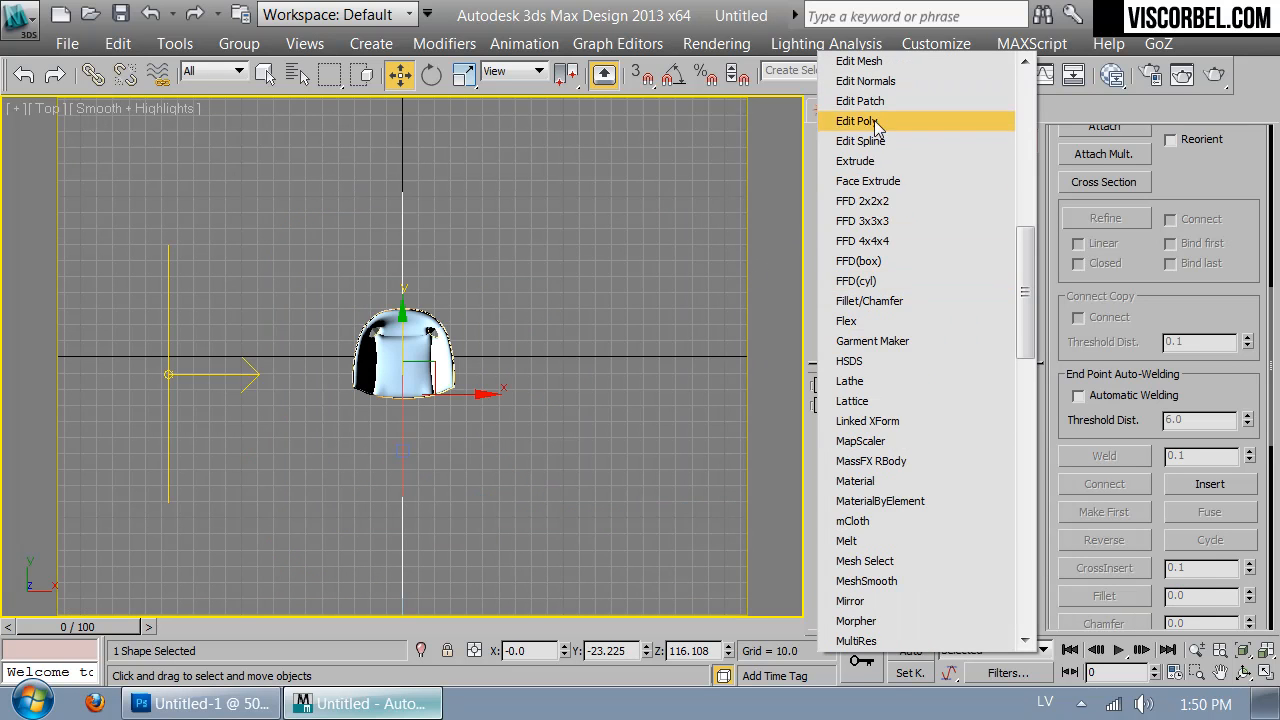
pyautogui.click(875, 162)
pyautogui.moveTo(994, 414)
pyautogui.mouseDown()
pyautogui.moveTo(994, 350)
pyautogui.moveTo(994, 414)
pyautogui.mouseUp()
pyautogui.press('F3')
pyautogui.scroll(-2, 600, 377)
pyautogui.moveTo(500, 391); pyautogui.dragTo(687, 385)
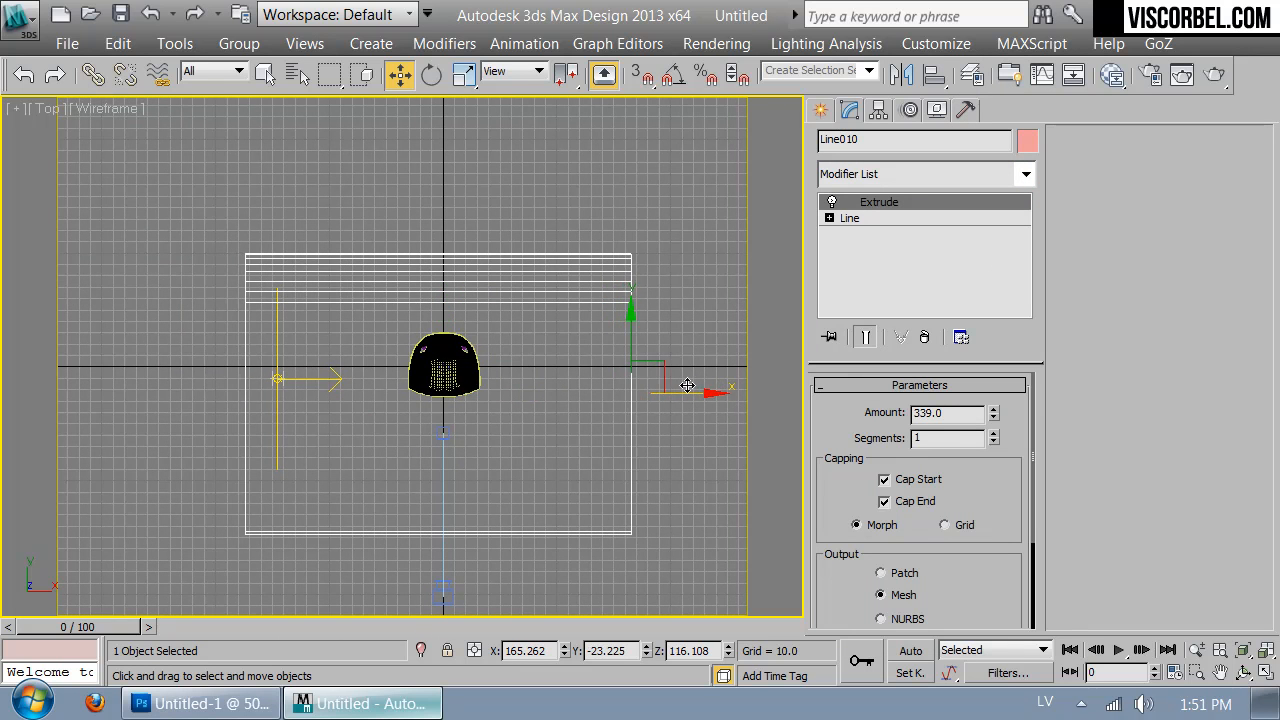
pyautogui.press('c')
pyautogui.press('F3')
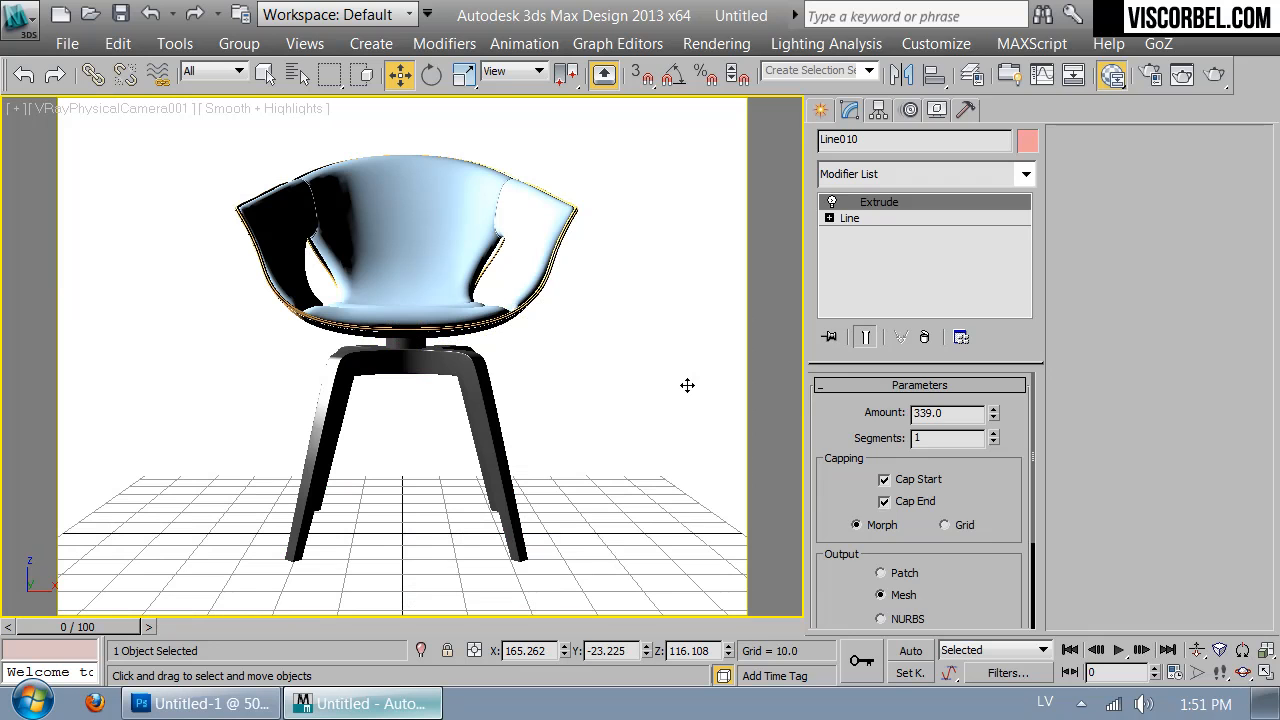
# Load a new VRayMtl into the first material slot and assign it to the backdrop
pyautogui.press('m')
pyautogui.click(673, 417)
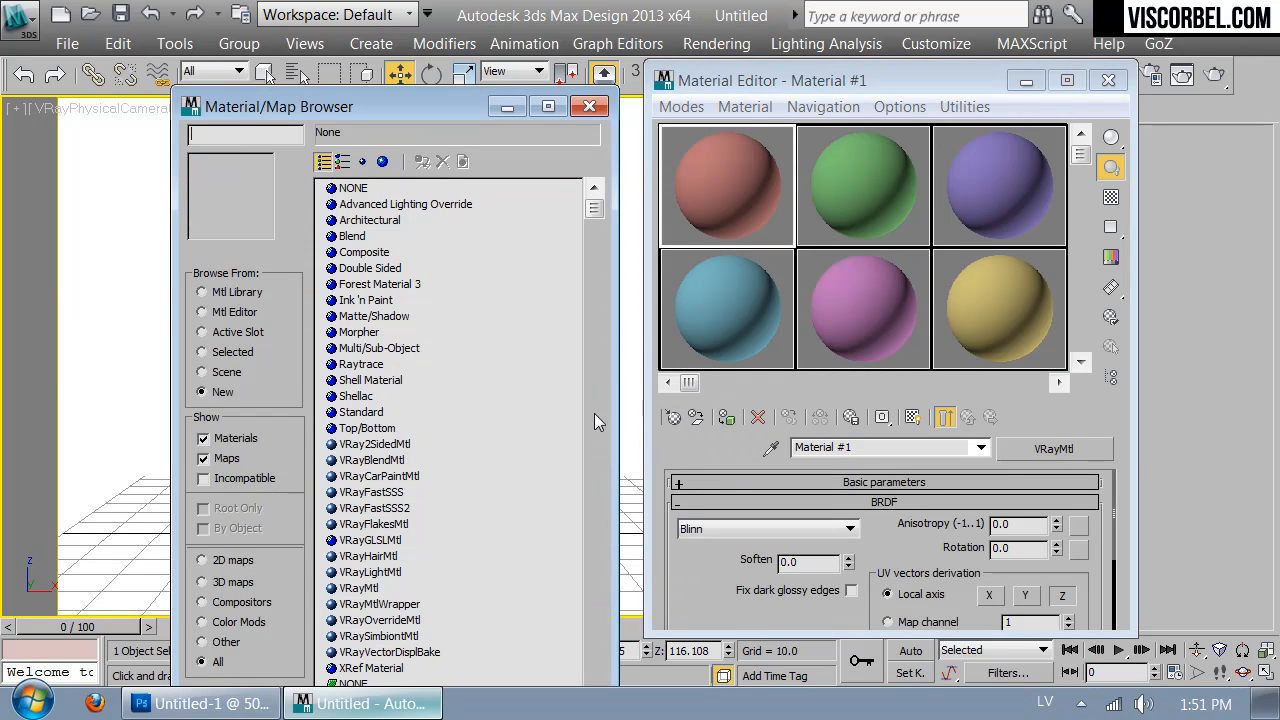
pyautogui.doubleClick(352, 589)
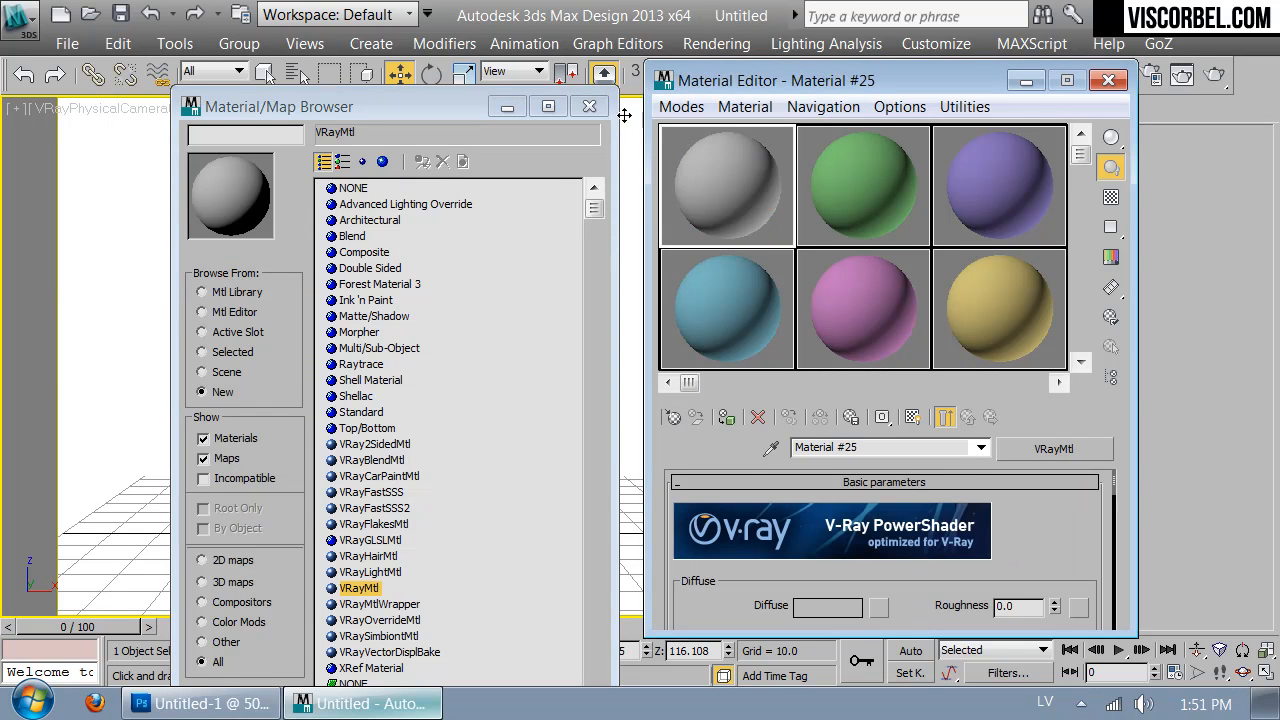
pyautogui.click(589, 106)
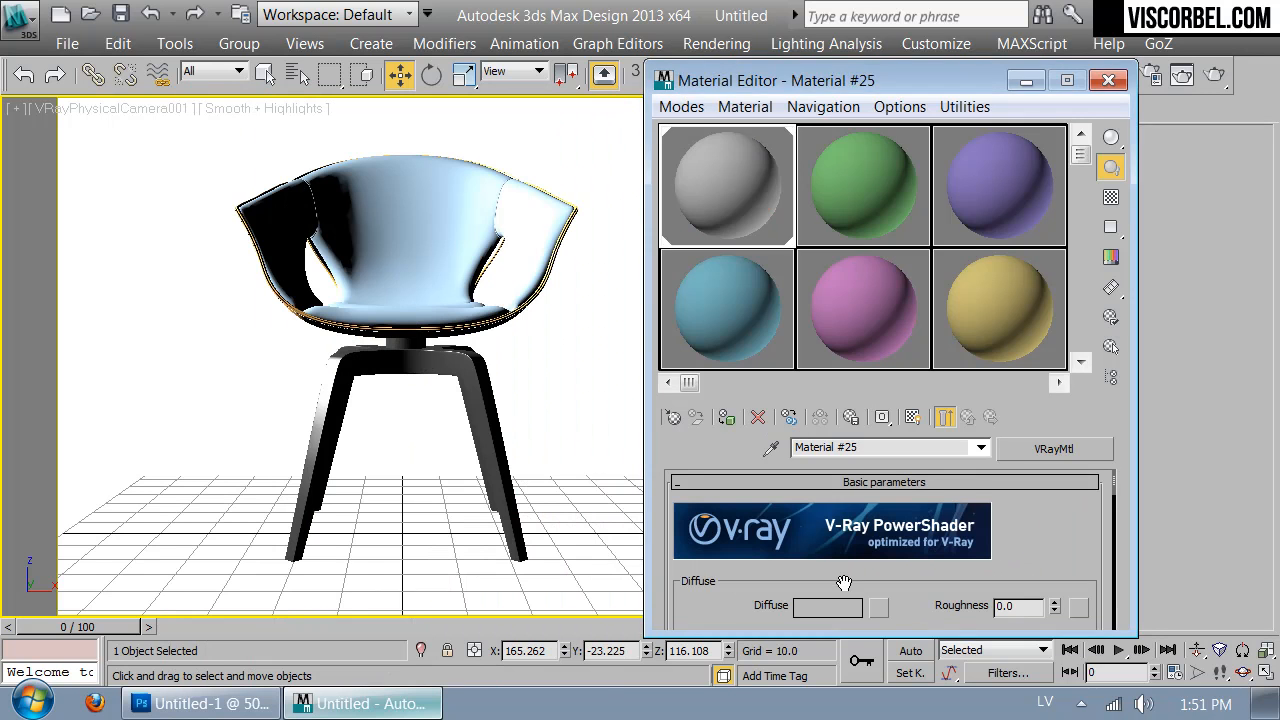
# Set the backdrop material's diffuse colour to a near-white grey with value 235
pyautogui.click(846, 608)
pyautogui.rightClick(962, 258)
pyautogui.click(960, 253)
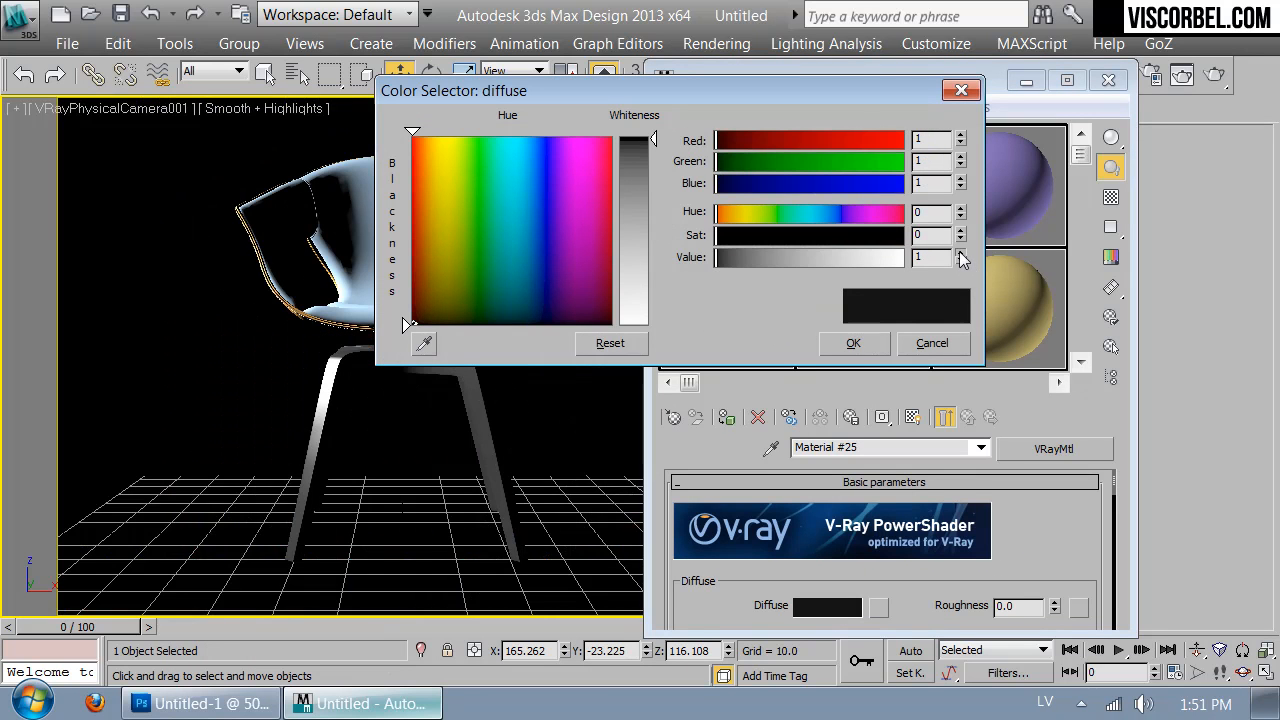
pyautogui.write('235')
pyautogui.press('Return')
pyautogui.click(841, 343)
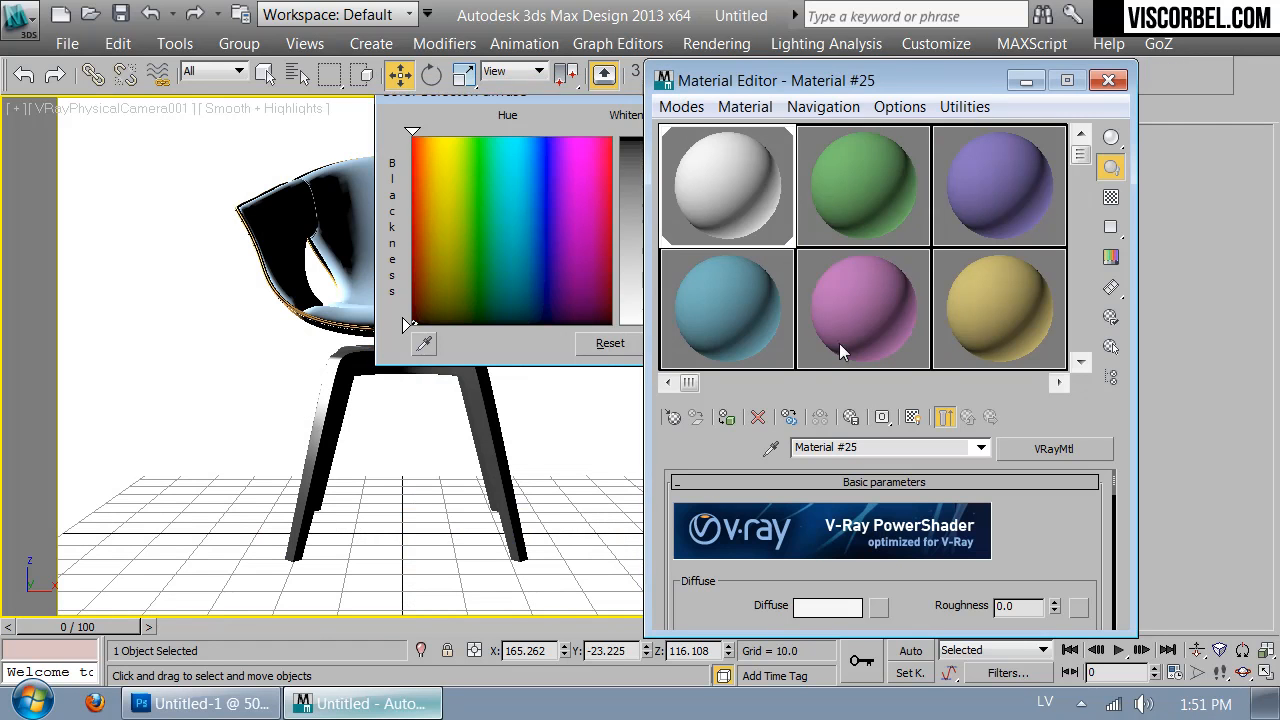
# Set the backdrop material's reflection colour to grey and its reflection glossiness to 0.5
pyautogui.scroll(-3, 872, 448)
pyautogui.click(838, 481)
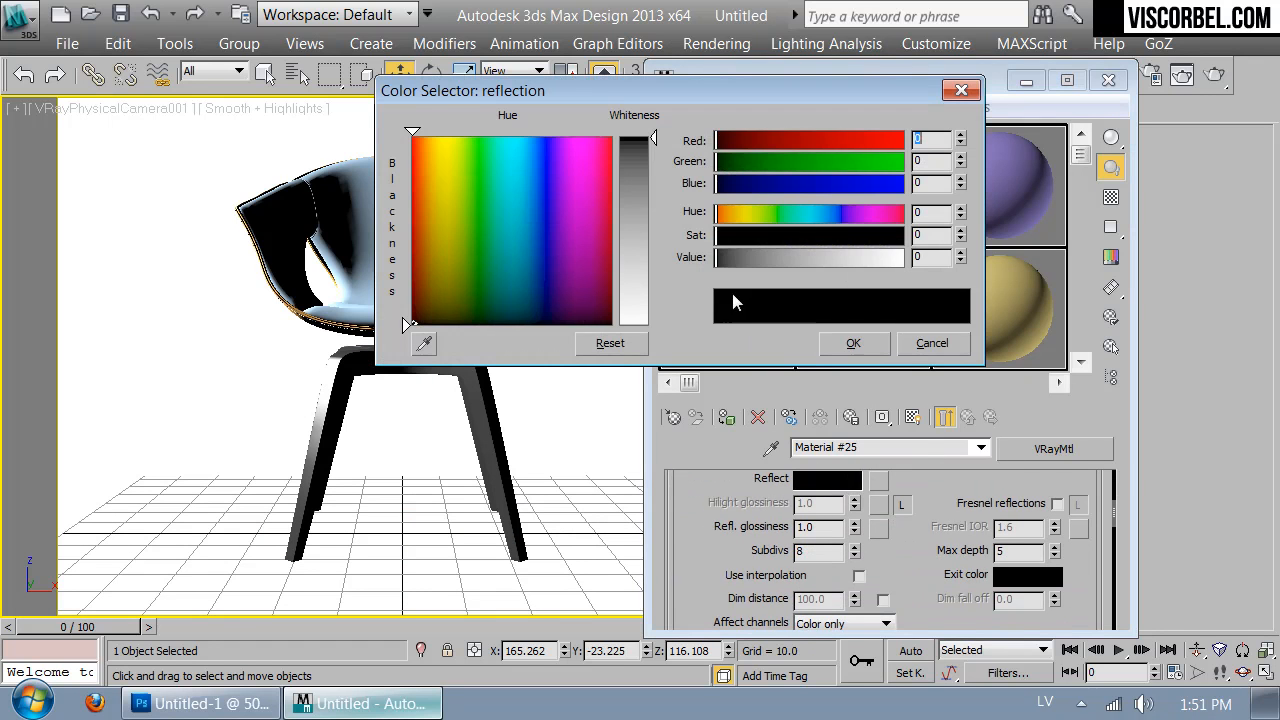
pyautogui.click(759, 258)
pyautogui.click(838, 342)
pyautogui.moveTo(824, 527); pyautogui.dragTo(776, 526)
pyautogui.write('0.5')
pyautogui.press('Return')
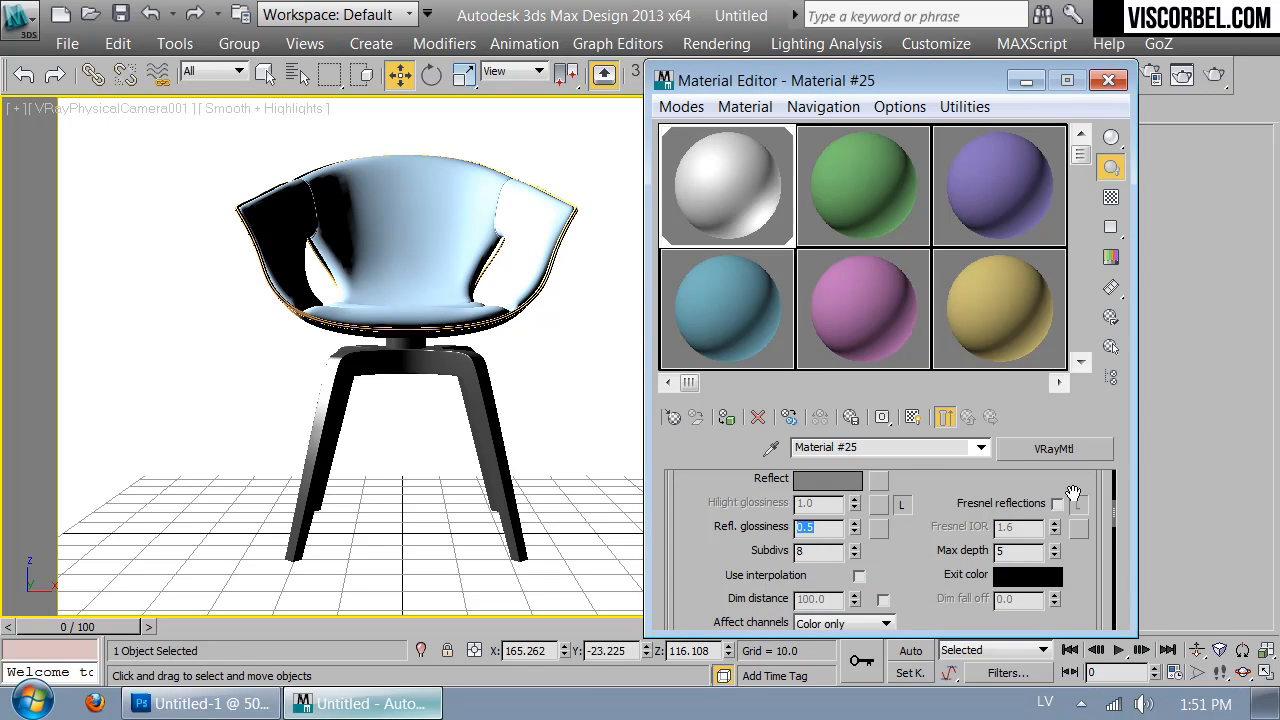
# Give the backdrop material Fresnel reflections with an IOR of 4.0 and close the Material Editor
pyautogui.doubleClick(1025, 524)
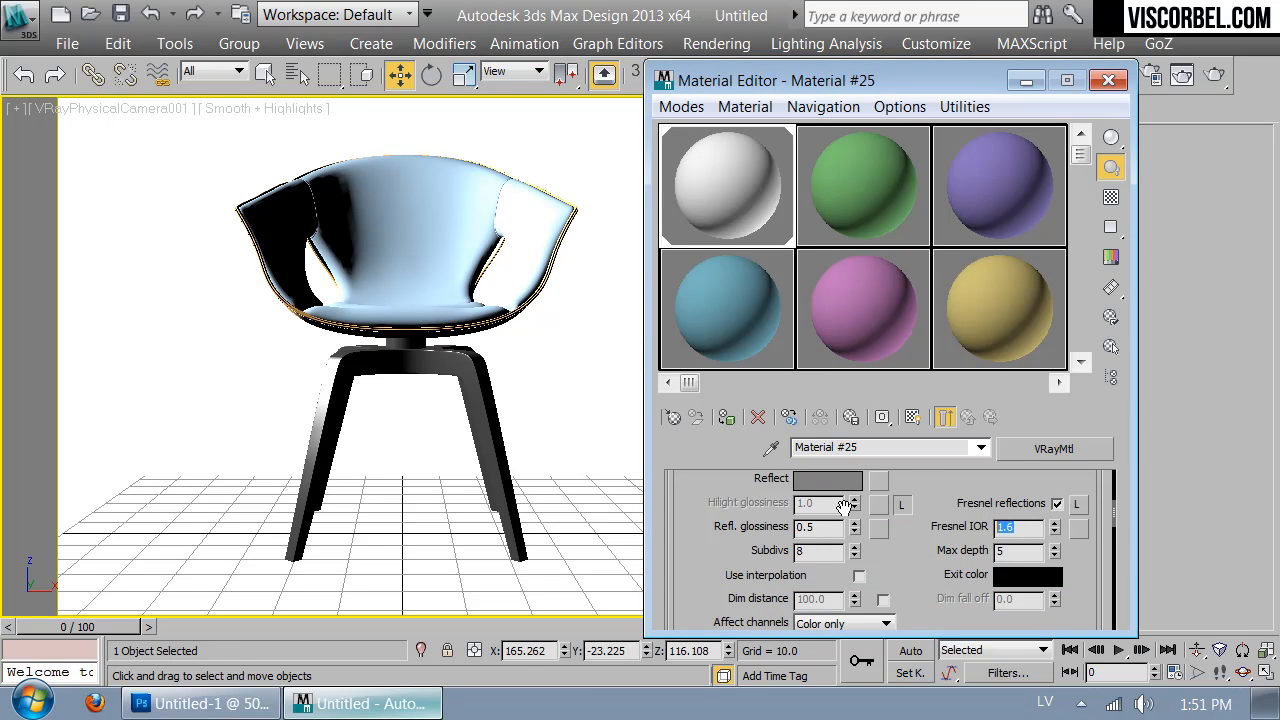
pyautogui.write('4.0')
pyautogui.press('Return')
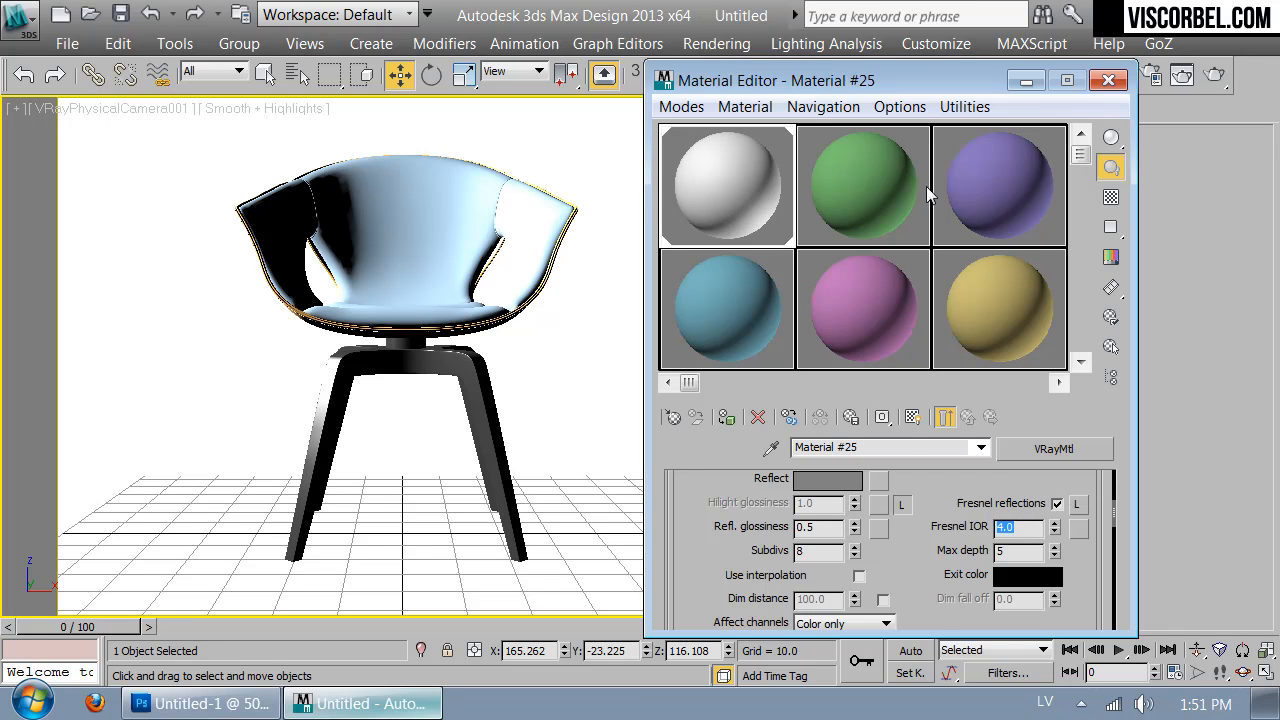
pyautogui.click(1108, 80)
# Open the render setup and load the studio_basic render preset
pyautogui.click(1150, 75)
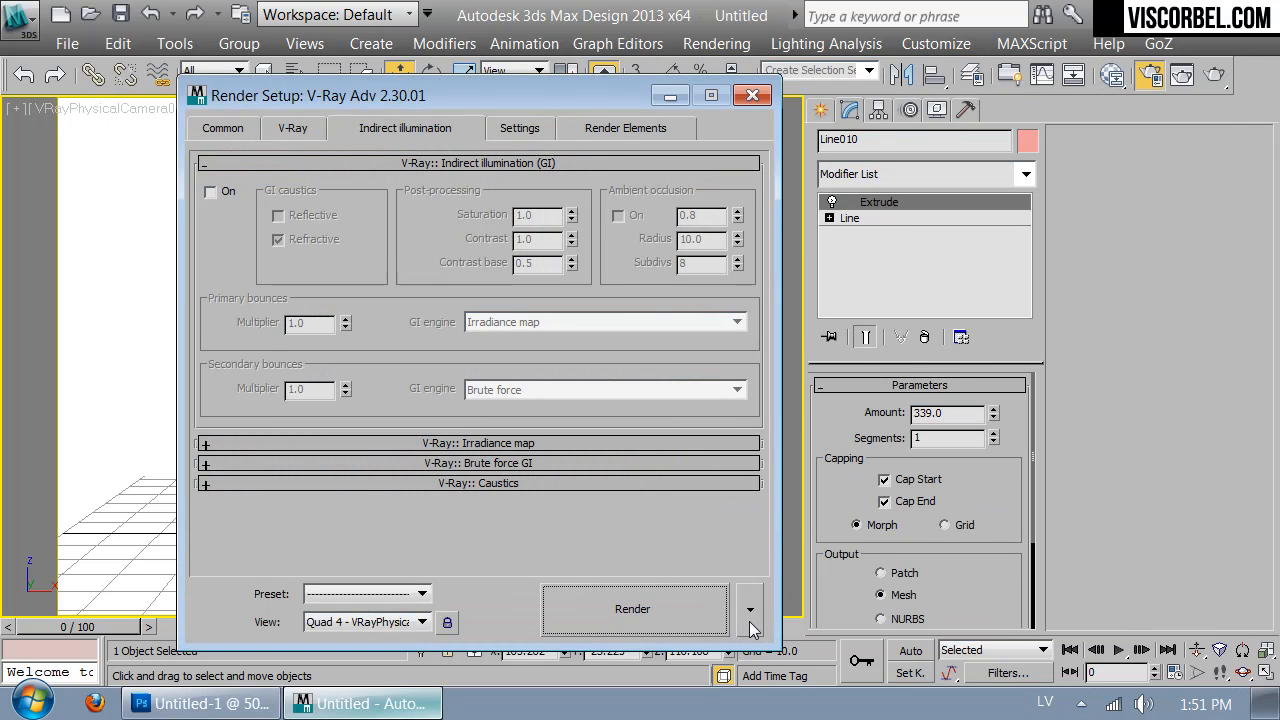
pyautogui.click(400, 594)
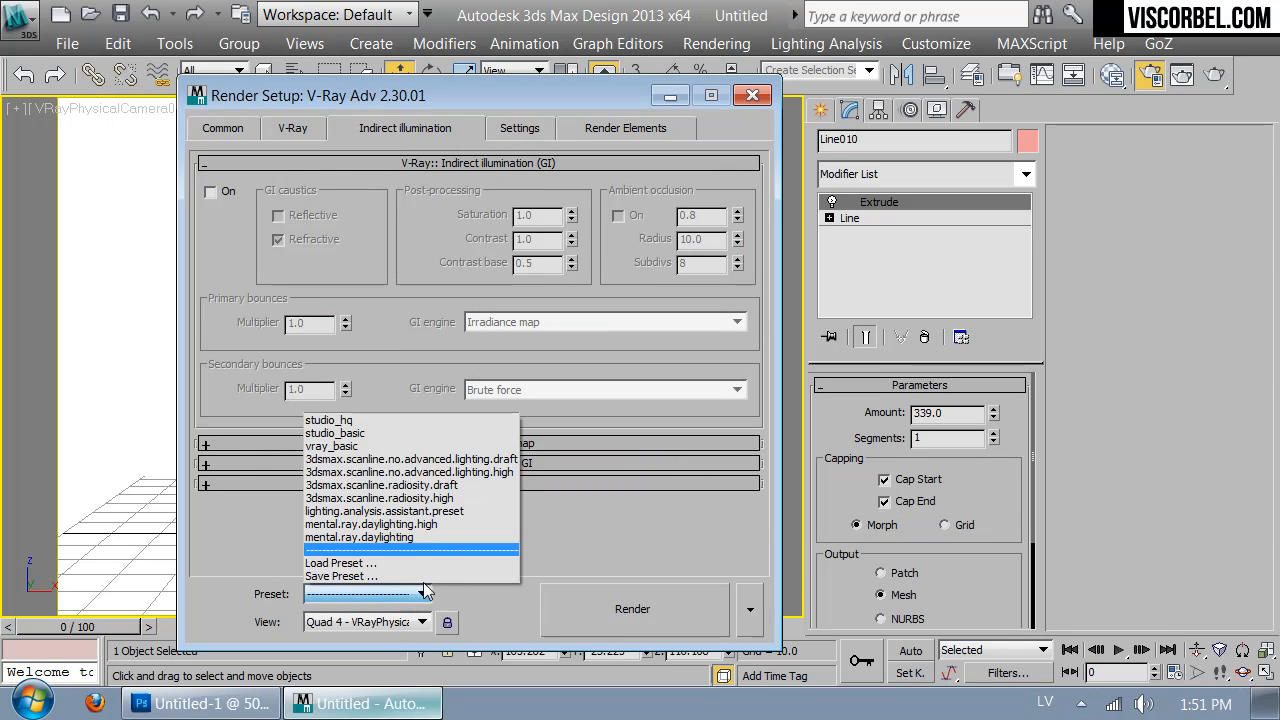
pyautogui.click(372, 428)
pyautogui.press('Return')
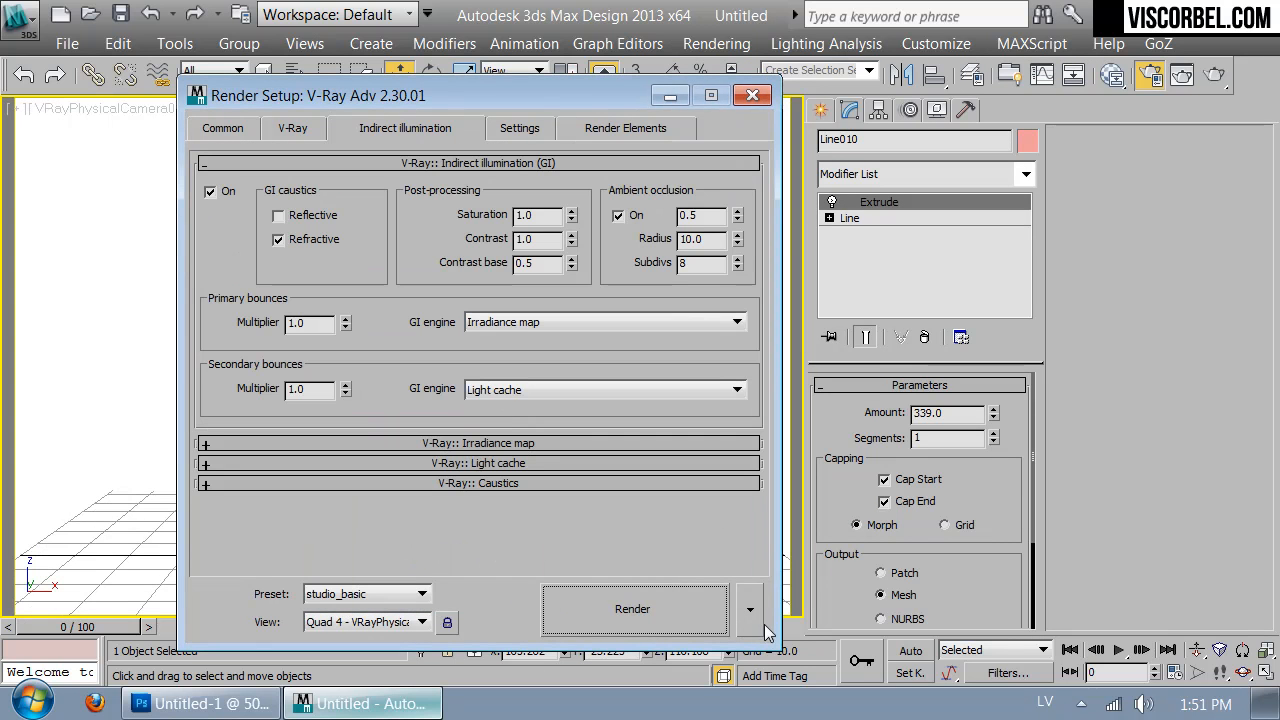
# Switch the render setup to ActiveShade with V-Ray RT and set the output size to 480 x 320
pyautogui.click(750, 609)
pyautogui.click(837, 590)
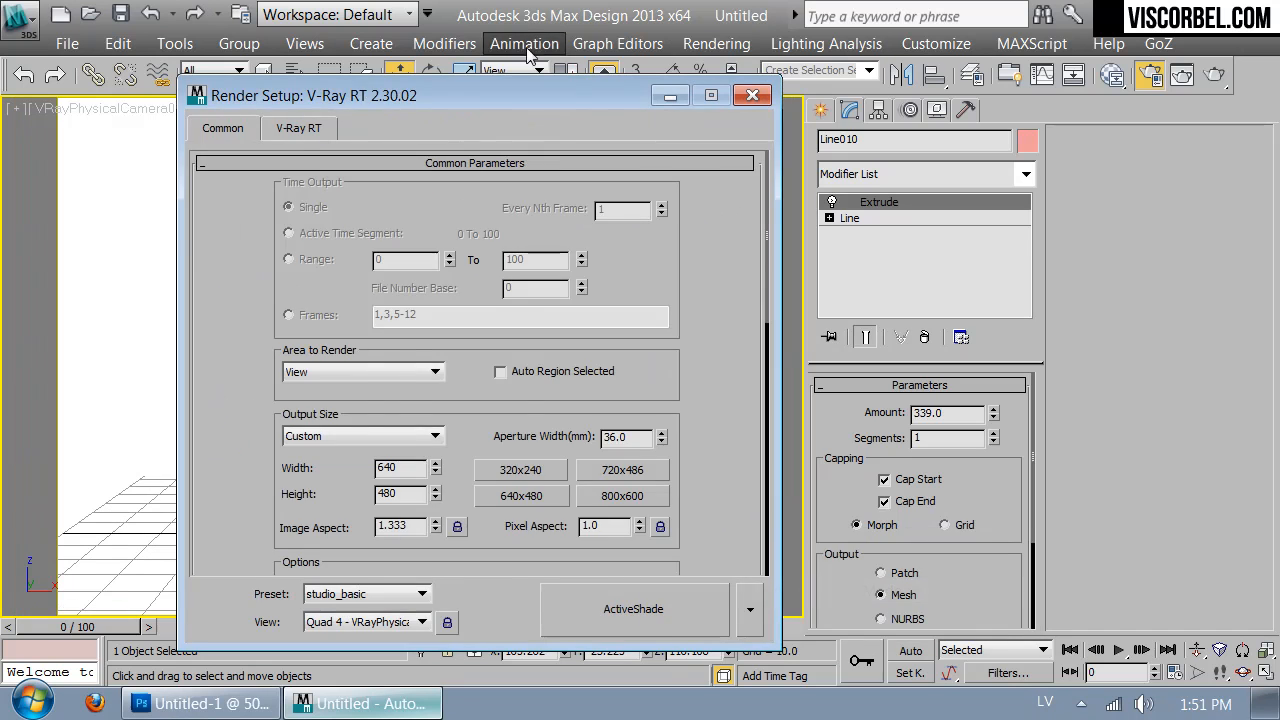
pyautogui.moveTo(477, 98); pyautogui.dragTo(800, 92)
pyautogui.doubleClick(731, 459)
pyautogui.write('480')
pyautogui.press('Tab')
pyautogui.write('320')
pyautogui.press('Return')
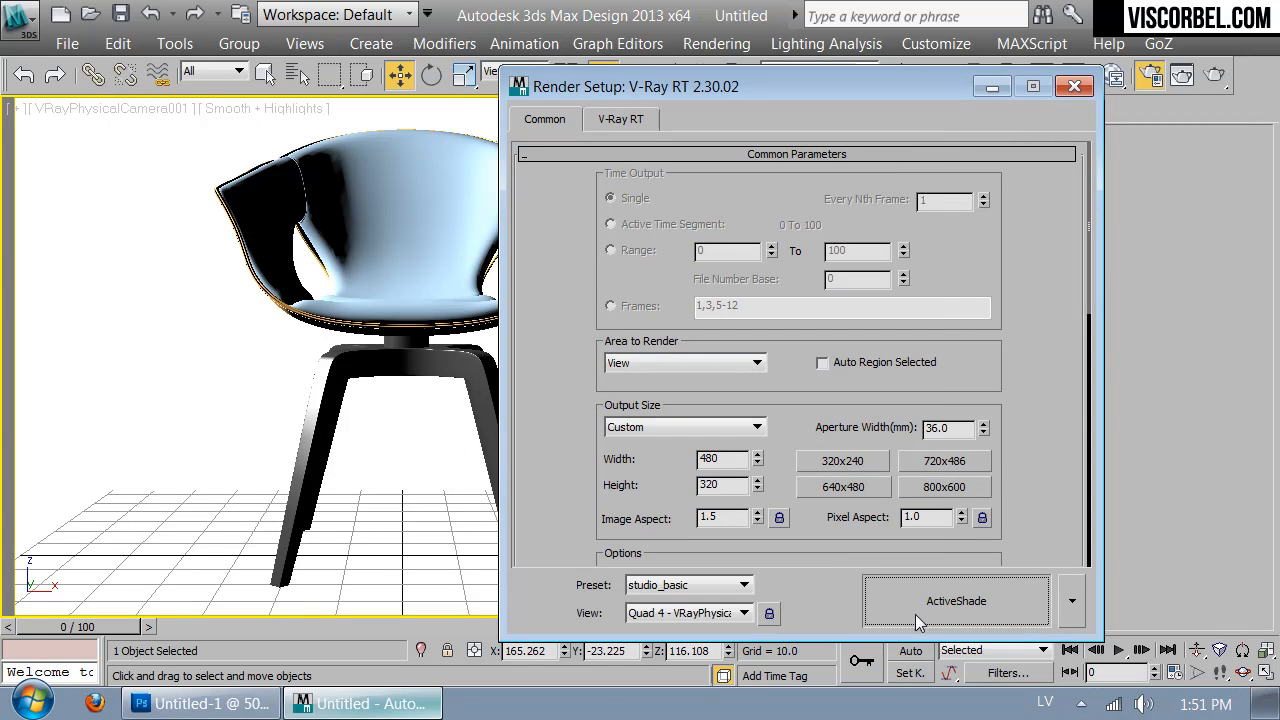
# Start the ActiveShade render, review the V-Ray RT message settings and close the render setup
pyautogui.click(915, 614)
pyautogui.click(634, 118)
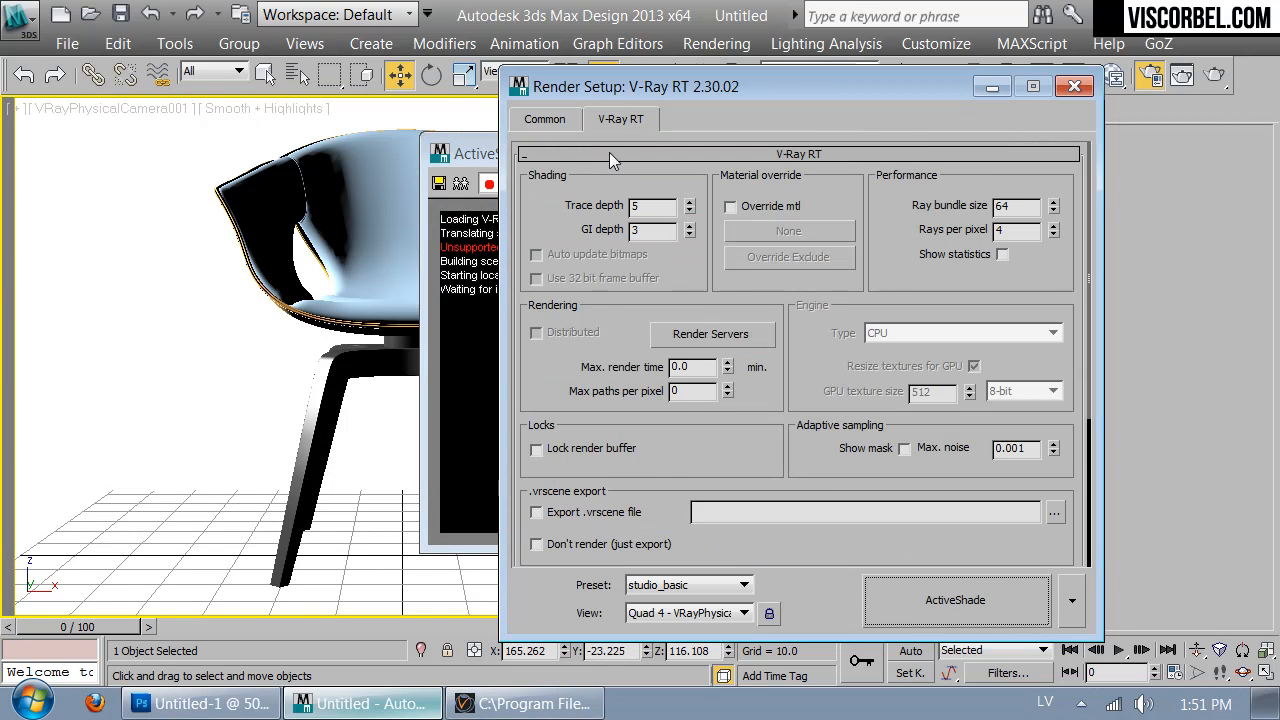
pyautogui.scroll(-5, 604, 530)
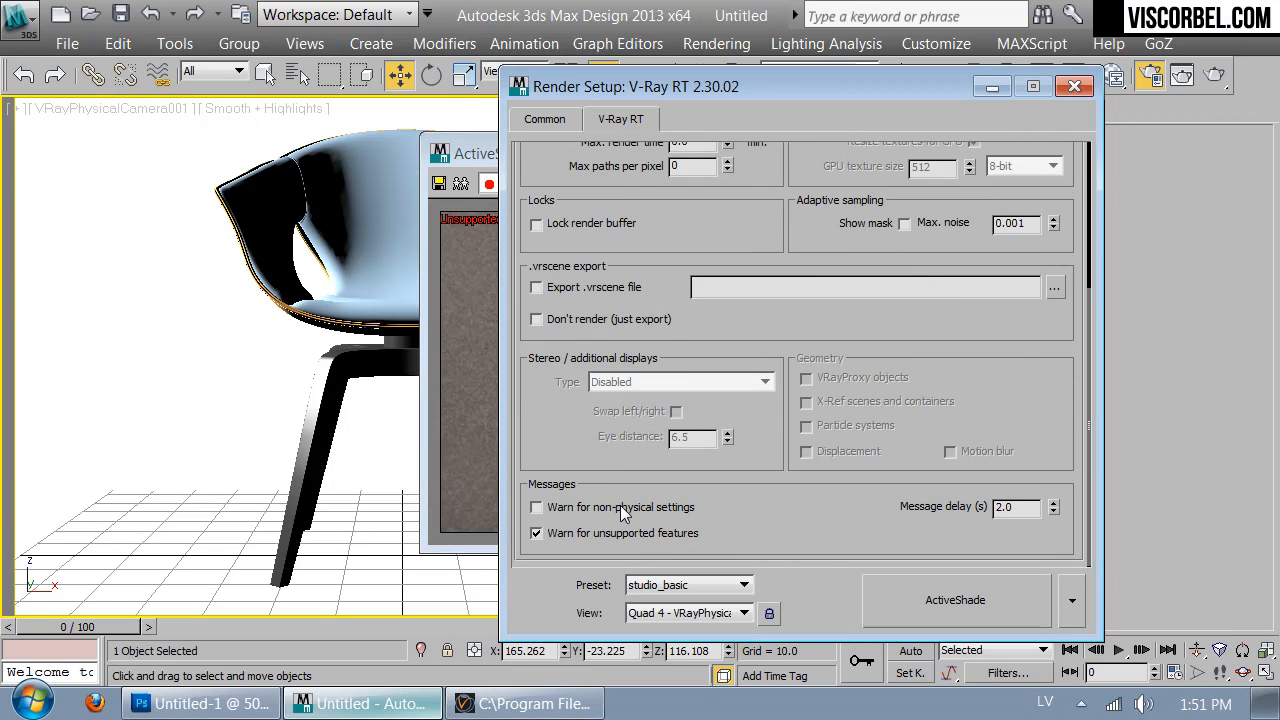
pyautogui.click(1074, 86)
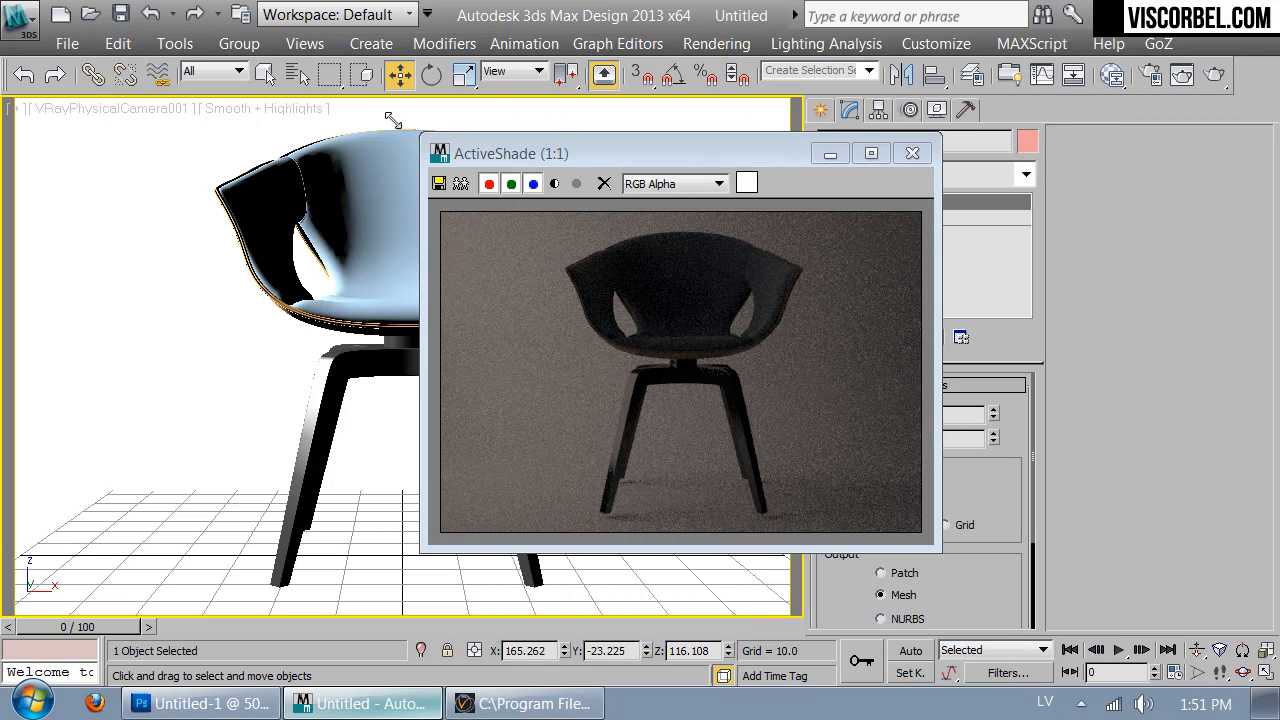
# Select VRayPhysicalCamera001 by name and brighten the exposure by setting its shutter speed to 20
pyautogui.click(296, 76)
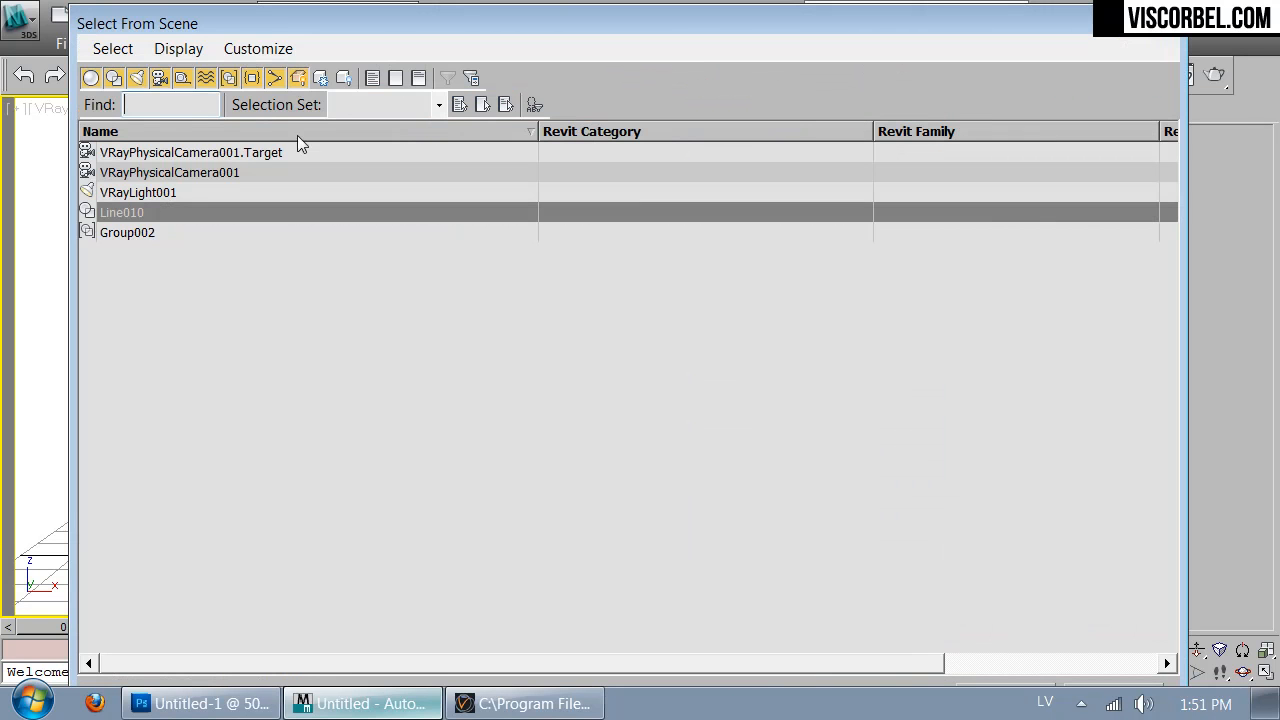
pyautogui.doubleClick(160, 175)
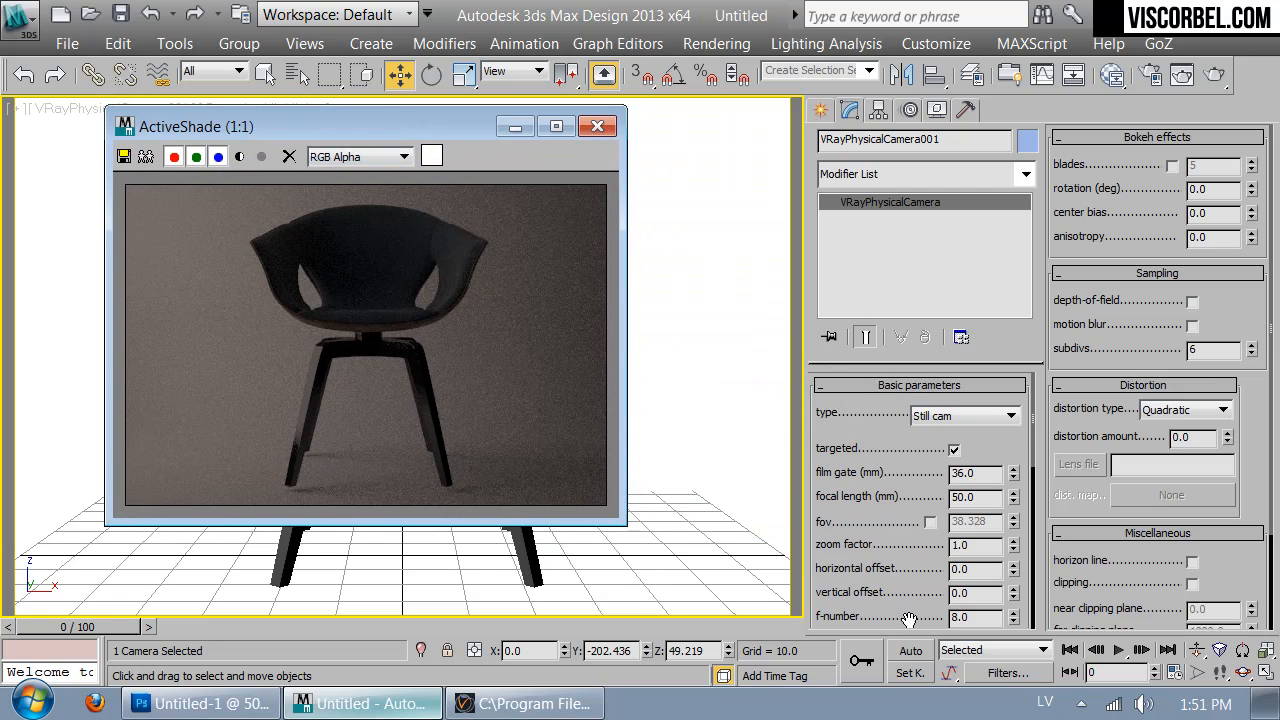
pyautogui.scroll(-5, 908, 620)
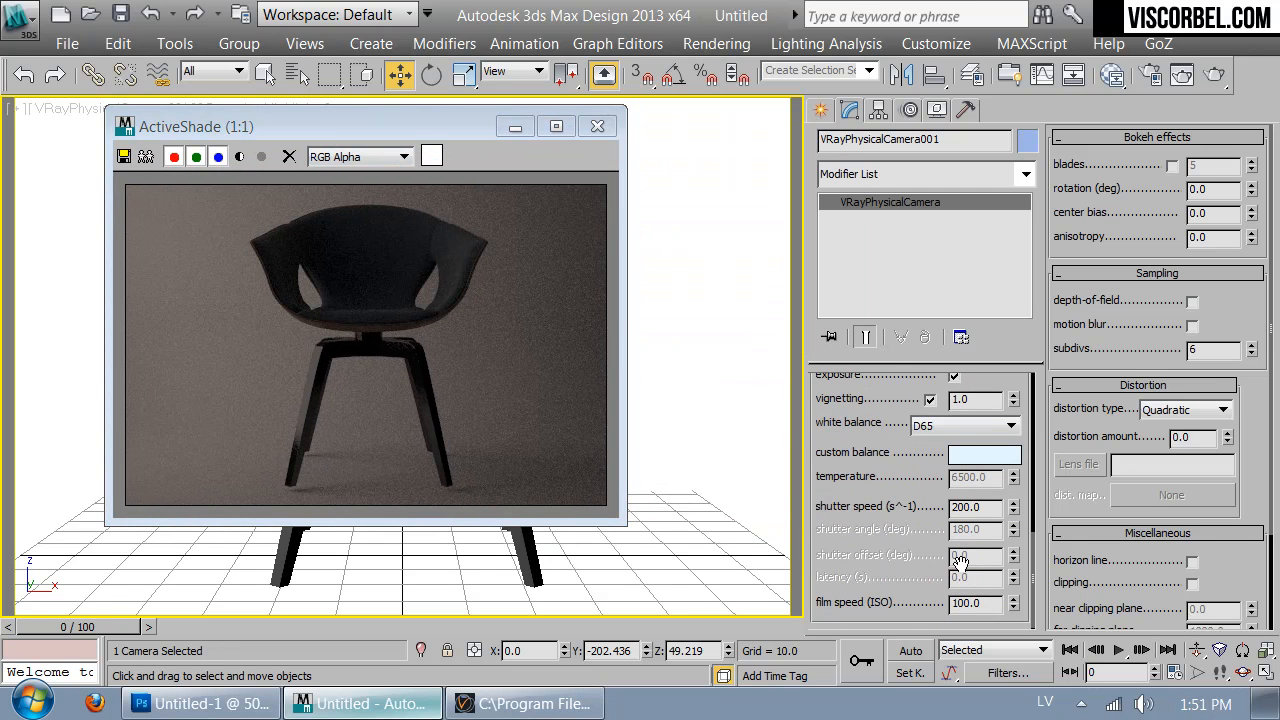
pyautogui.doubleClick(985, 510)
pyautogui.write('30')
pyautogui.press('Return')
pyautogui.write('20')
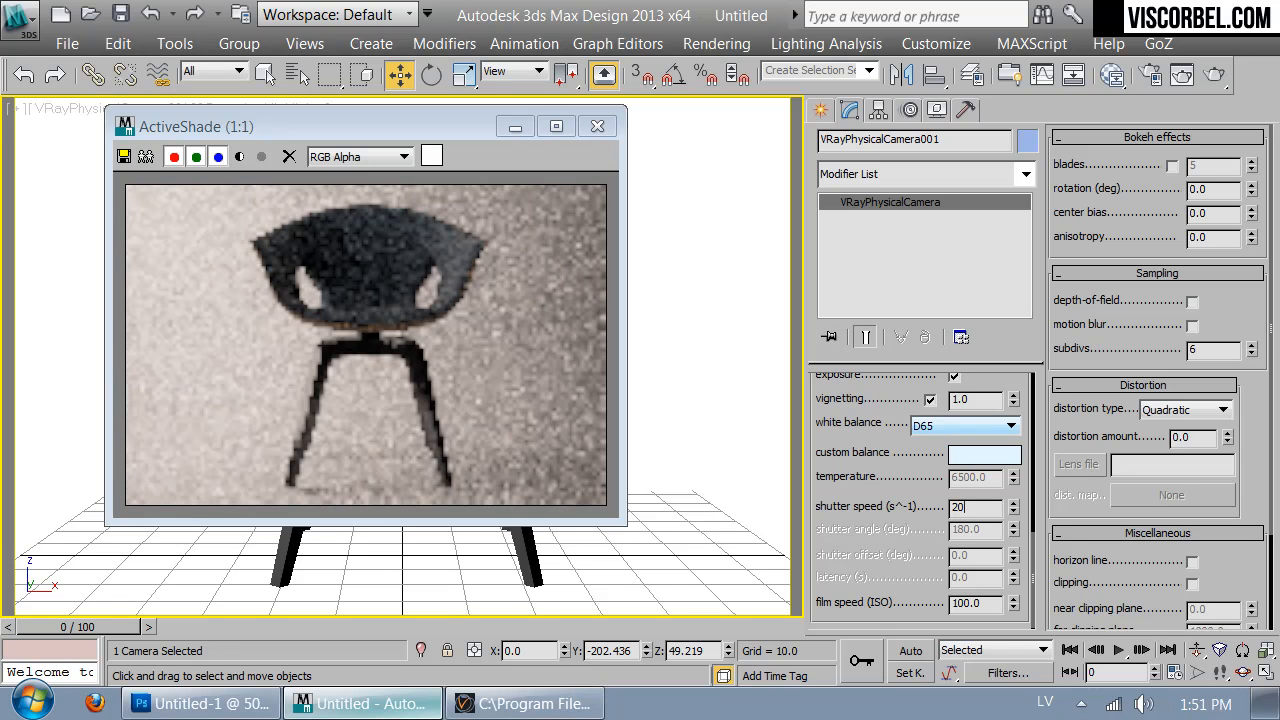
# Try the Daylight white balance on the camera and settle on Neutral
pyautogui.click(957, 428)
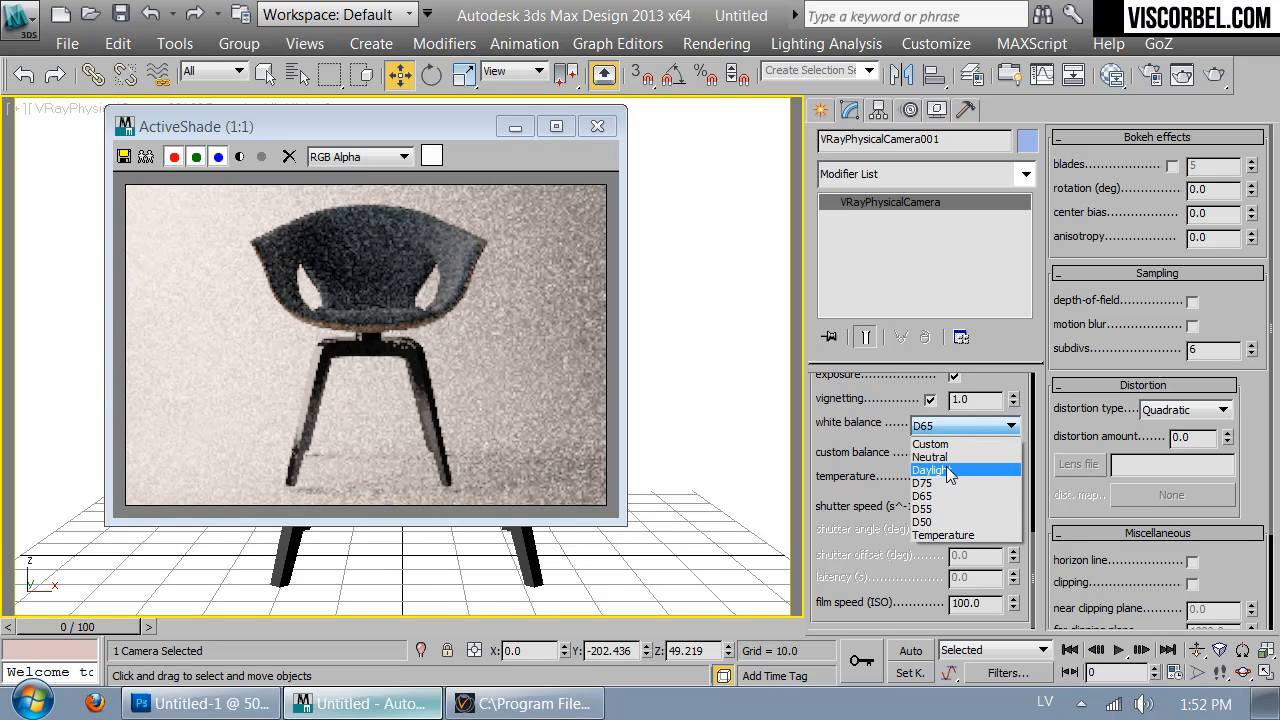
pyautogui.click(941, 472)
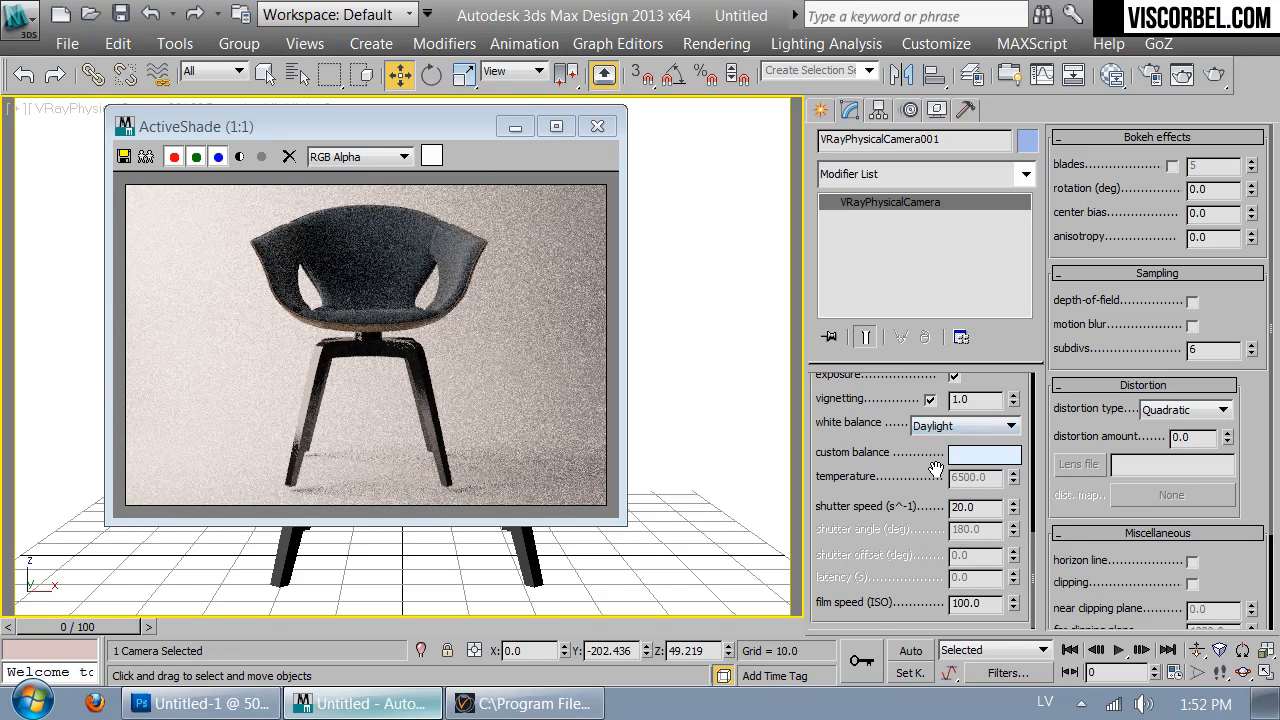
pyautogui.click(965, 427)
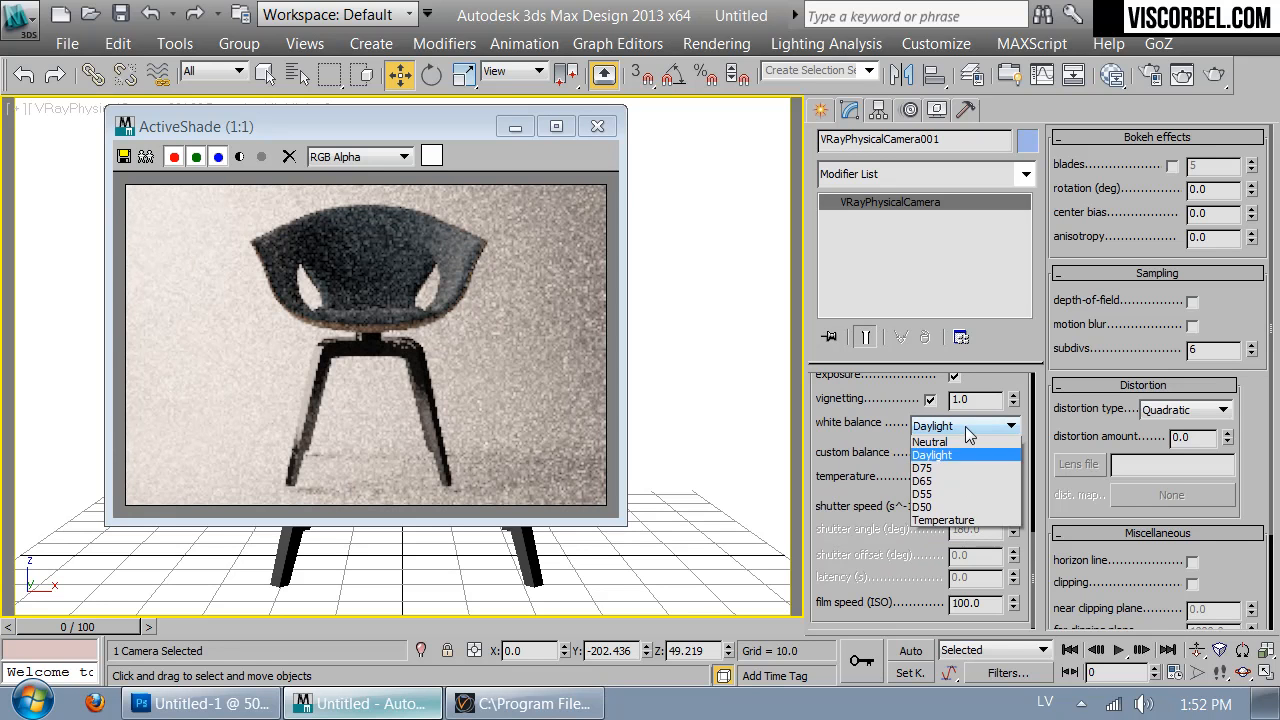
pyautogui.click(945, 458)
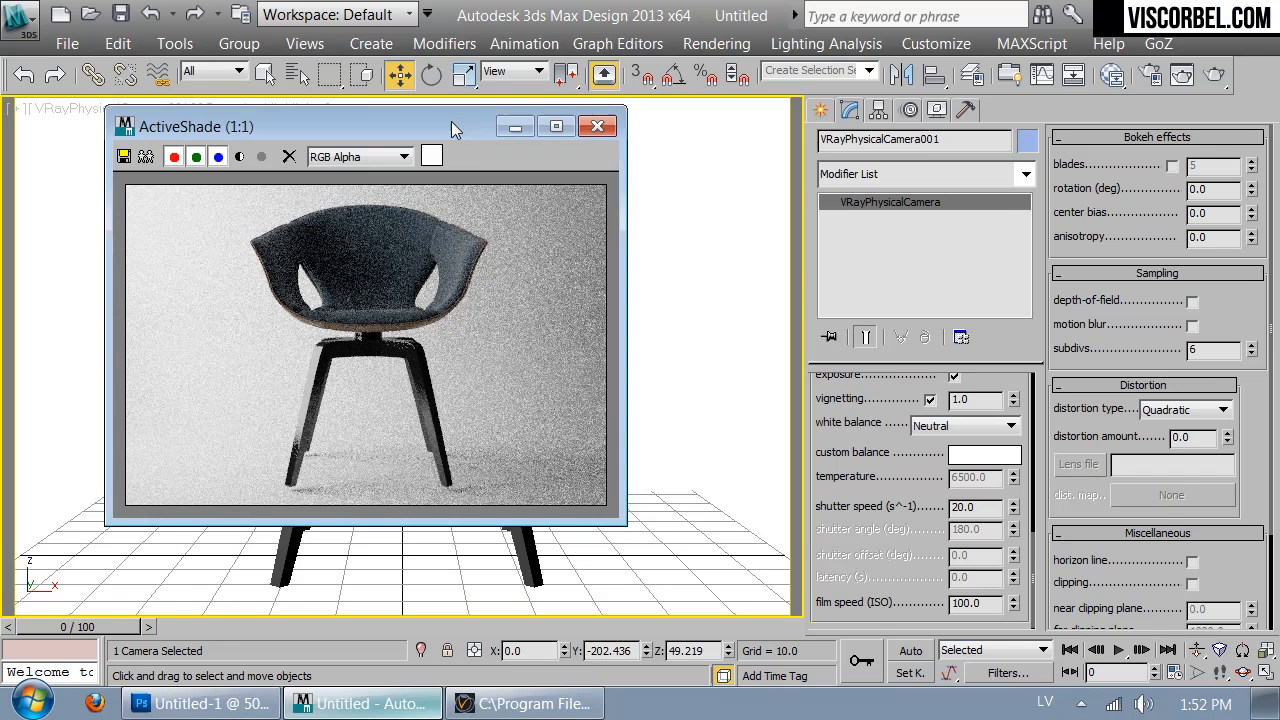
# Move the ActiveShade window aside, select the backdrop and raise its floor to the bottoms of the chair legs in the wireframe Left view
pyautogui.moveTo(453, 120); pyautogui.dragTo(994, 165)
pyautogui.click(605, 575)
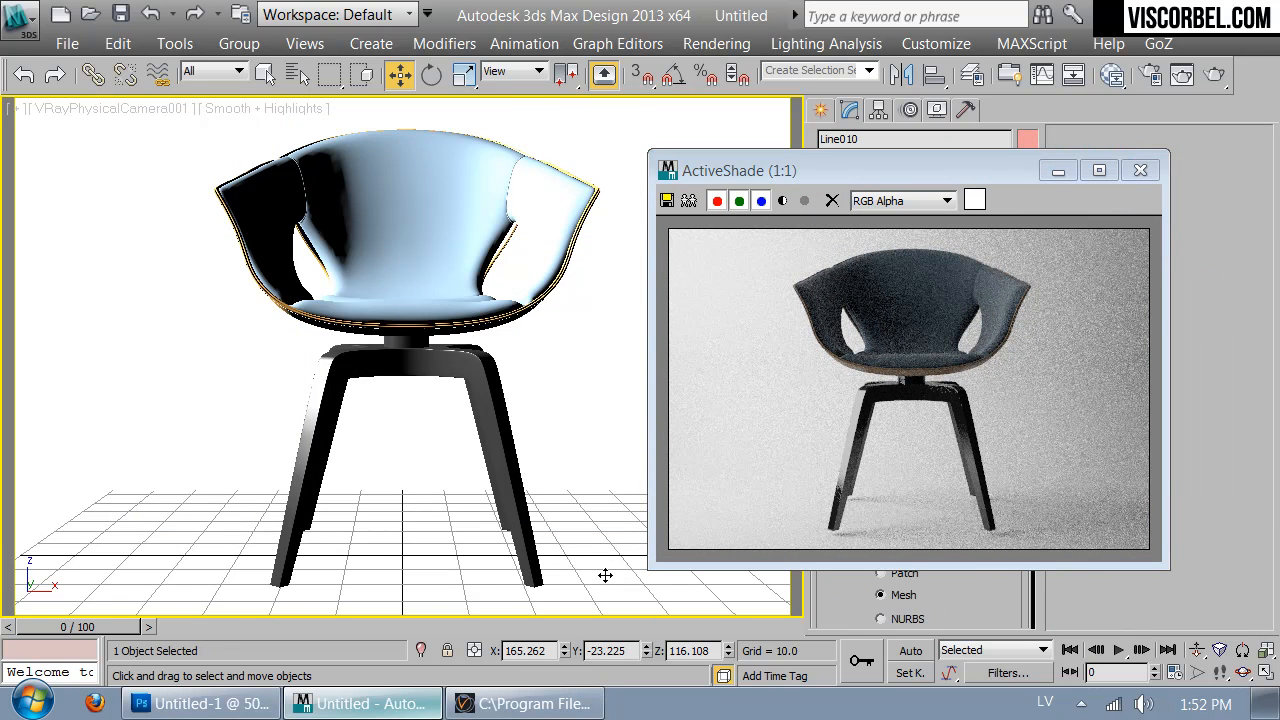
pyautogui.press('l')
pyautogui.press('z')
pyautogui.press('F3')
pyautogui.moveTo(359, 537); pyautogui.dragTo(495, 313, button='middle')
pyautogui.scroll(4, 495, 313)
pyautogui.scroll(-1, 527, 188)
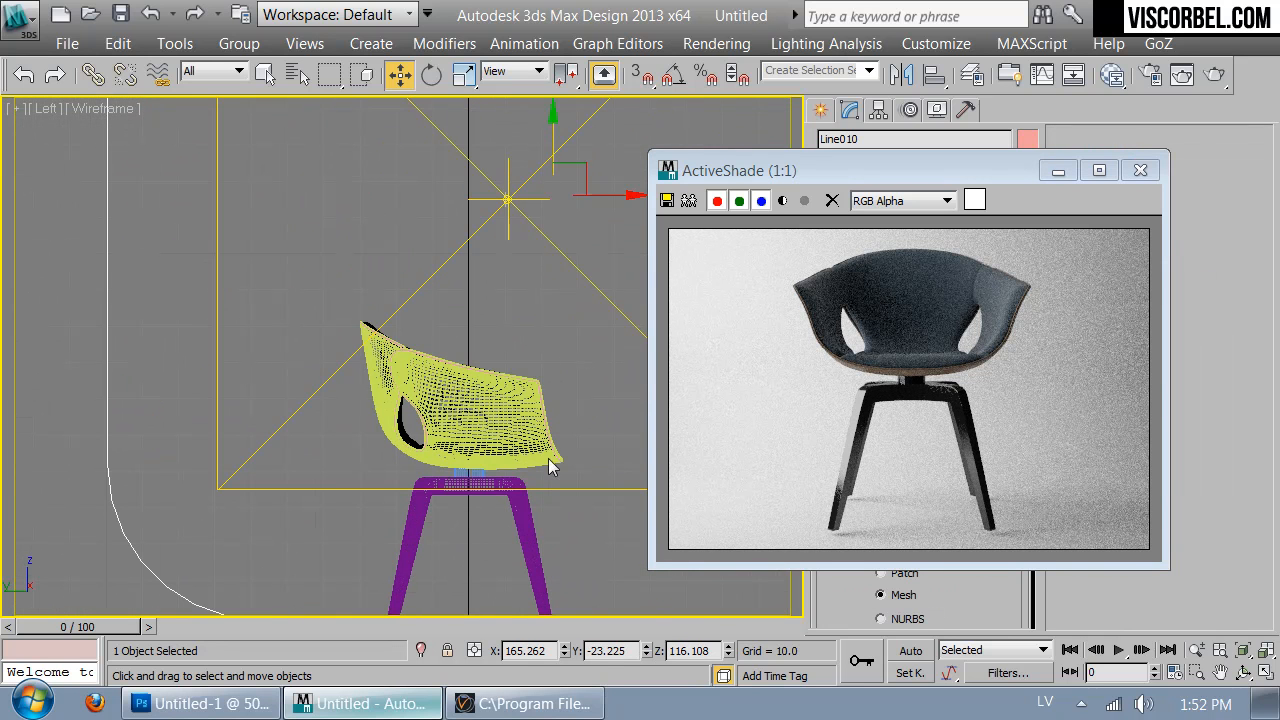
pyautogui.moveTo(548, 350); pyautogui.dragTo(545, 190, button='middle')
pyautogui.scroll(2, 487, 540)
pyautogui.moveTo(488, 444); pyautogui.dragTo(476, 437)
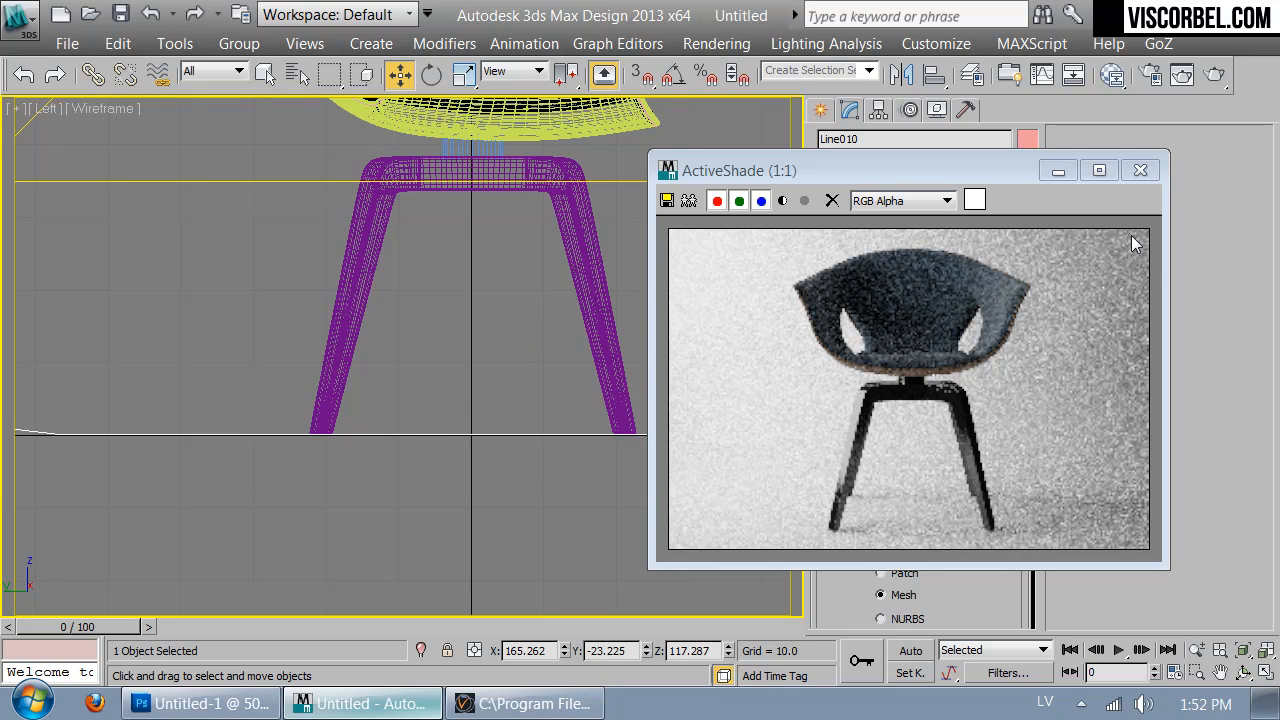
# Deselect the backdrop and show the whole studio scene smooth-shaded in the Perspective view
pyautogui.click(349, 513)
pyautogui.press('p')
pyautogui.press('z')
pyautogui.keyDown('alt'); pyautogui.moveTo(484, 362); pyautogui.dragTo(284, 381, button='middle'); pyautogui.keyUp('alt')
pyautogui.press('F3')
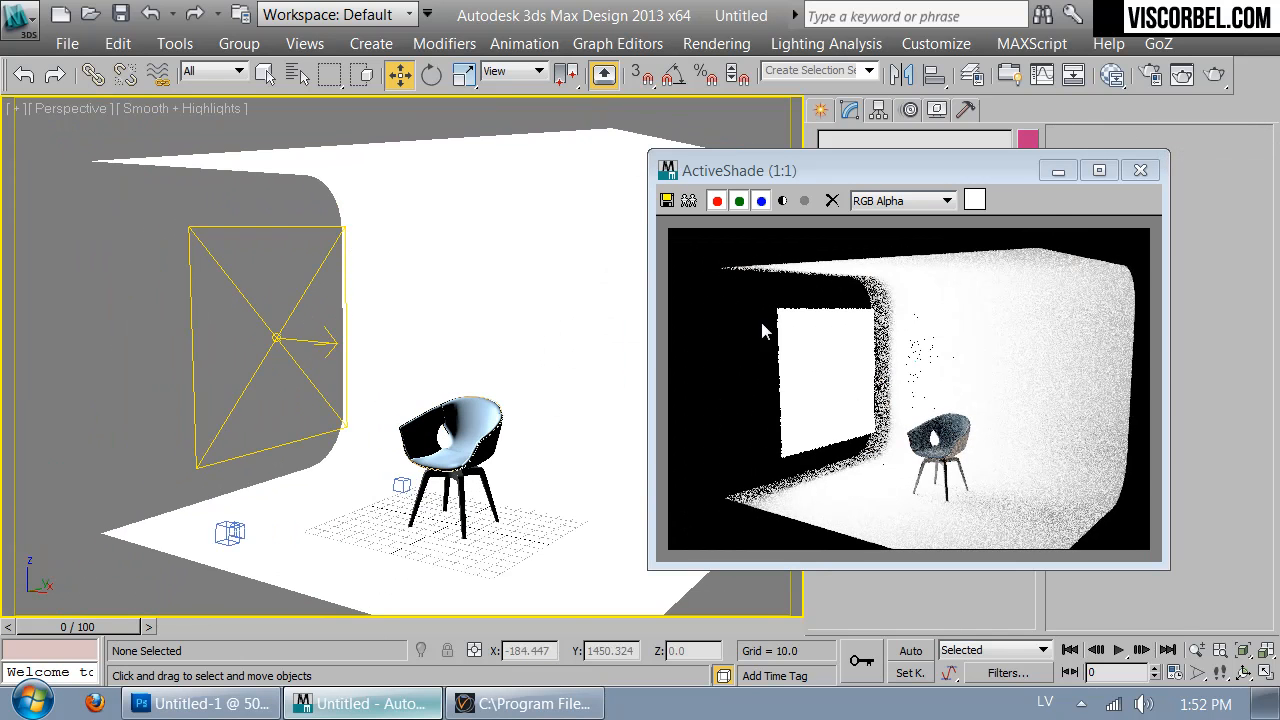
# Lock the ActiveShade render view to VRayPhysicalCamera001, close the render setup and return the viewport to Perspective
pyautogui.press('c')
pyautogui.click(1150, 77)
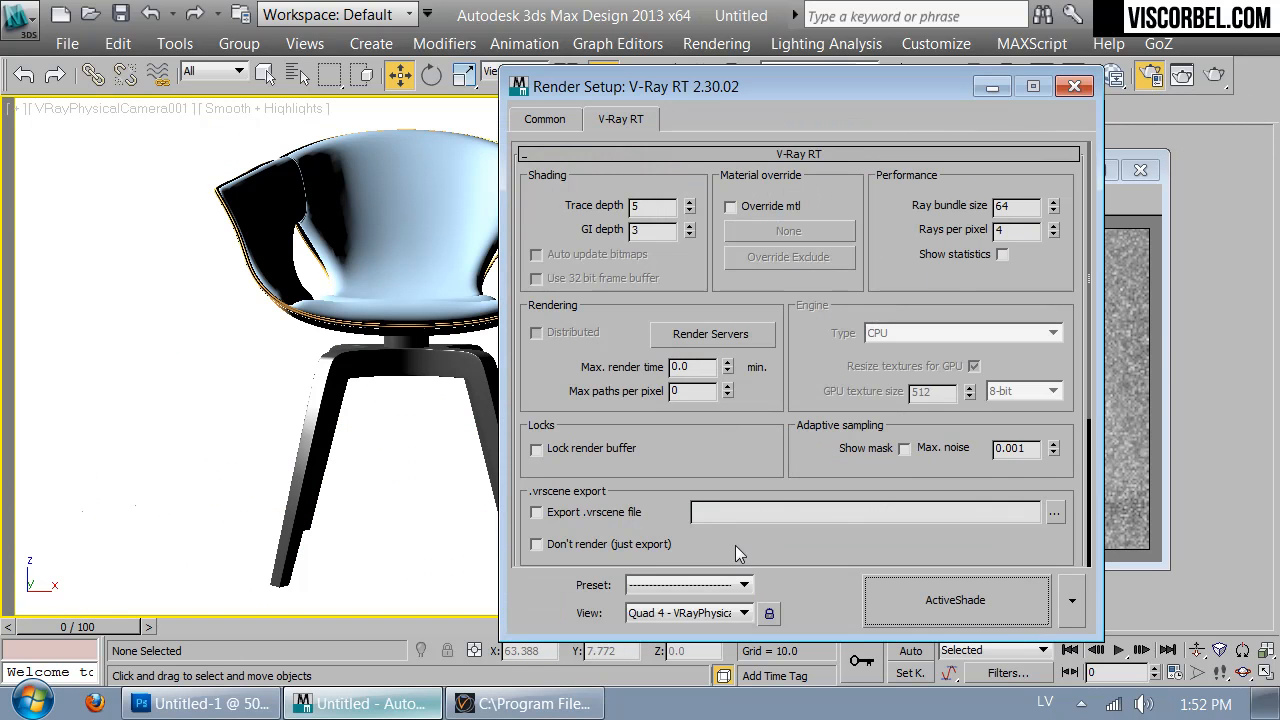
pyautogui.moveTo(1031, 545); pyautogui.dragTo(1045, 411)
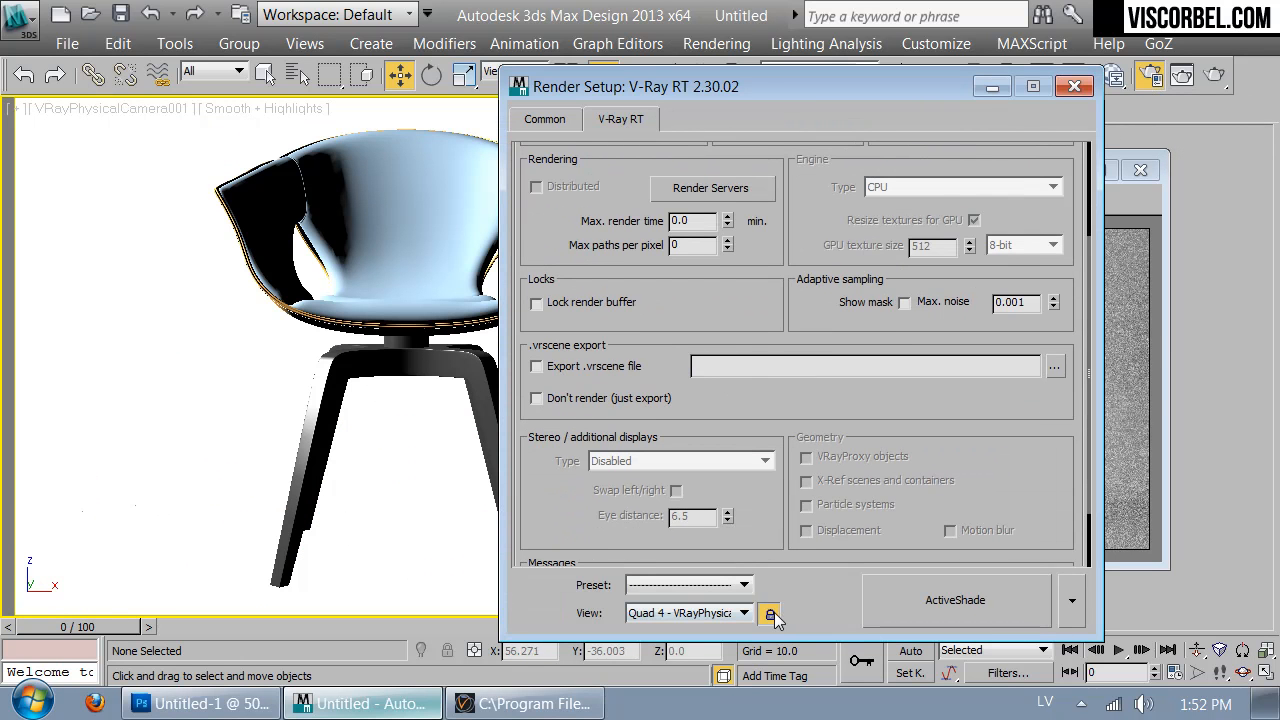
pyautogui.click(1074, 86)
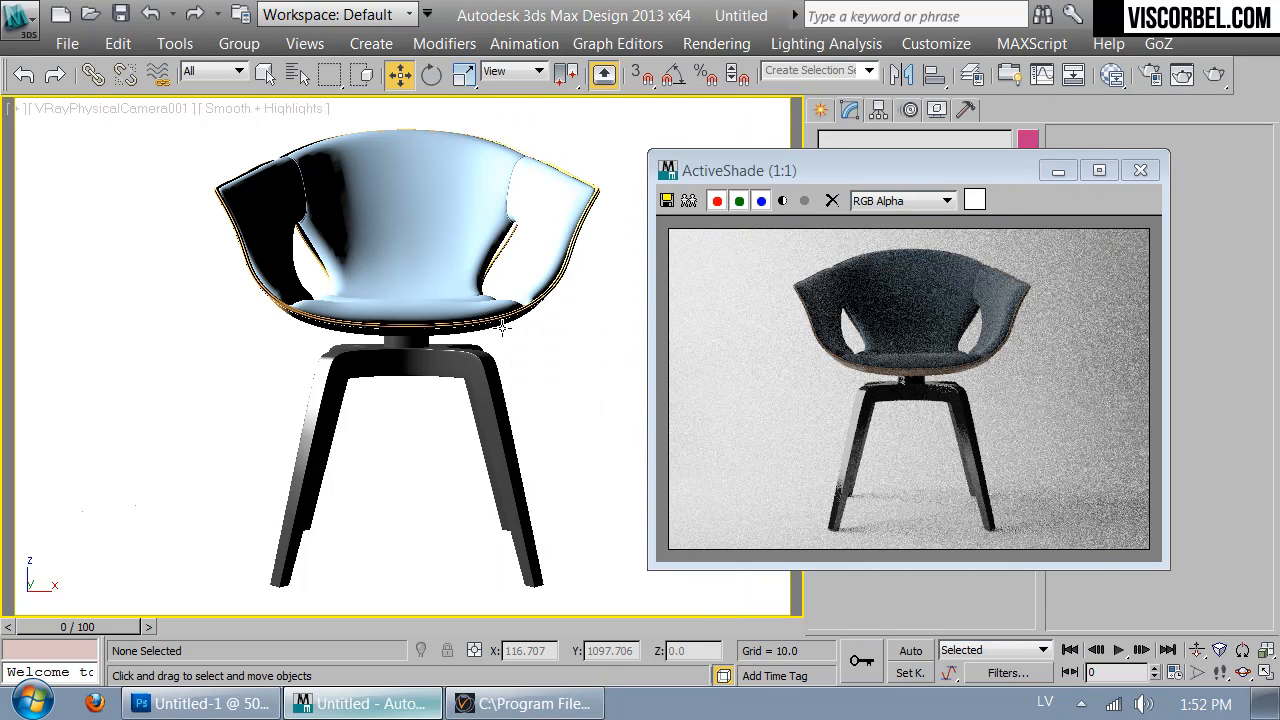
pyautogui.press('p')
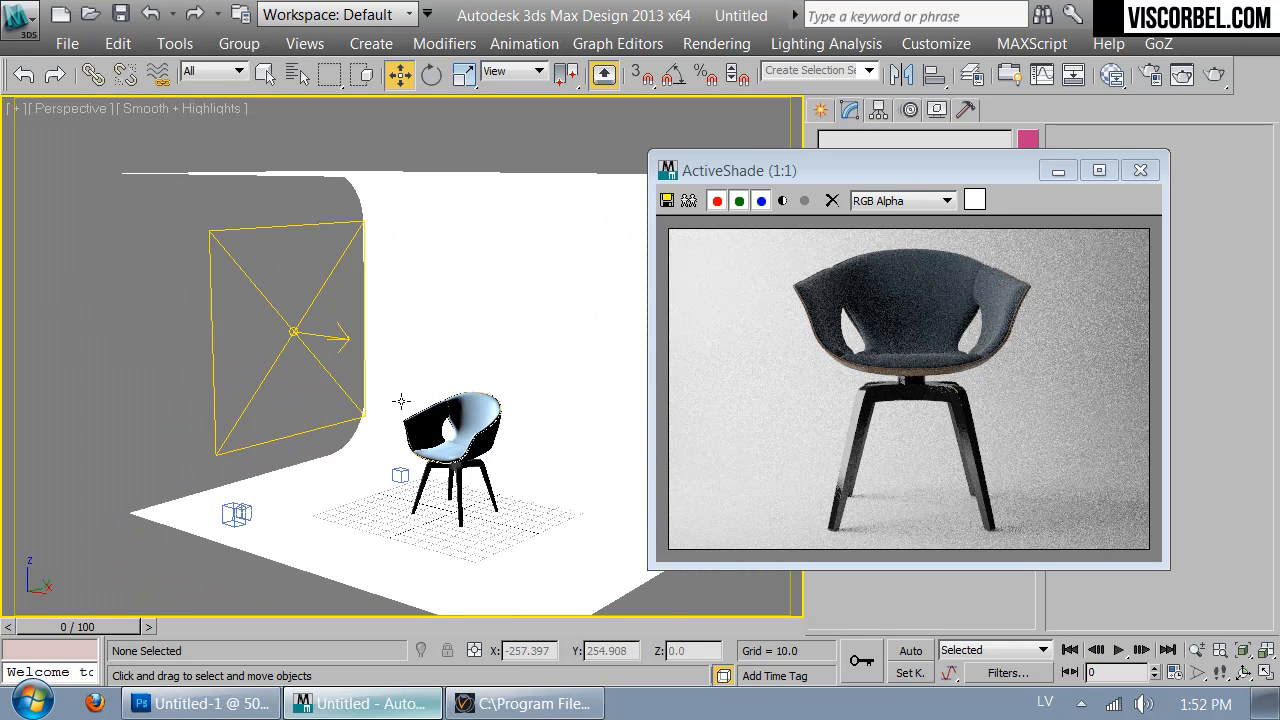
# Open the Material Editor and load a VRayHDRI map into the green sample slot
pyautogui.press('m')
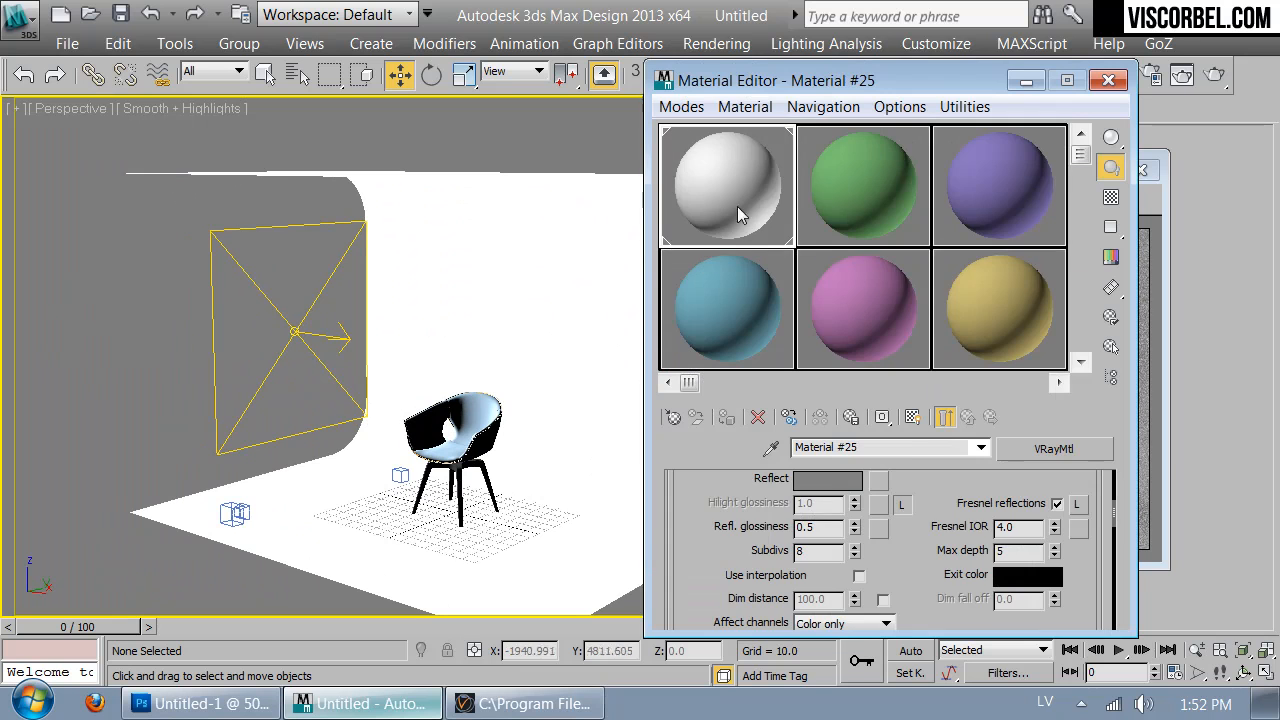
pyautogui.click(739, 217)
pyautogui.click(674, 416)
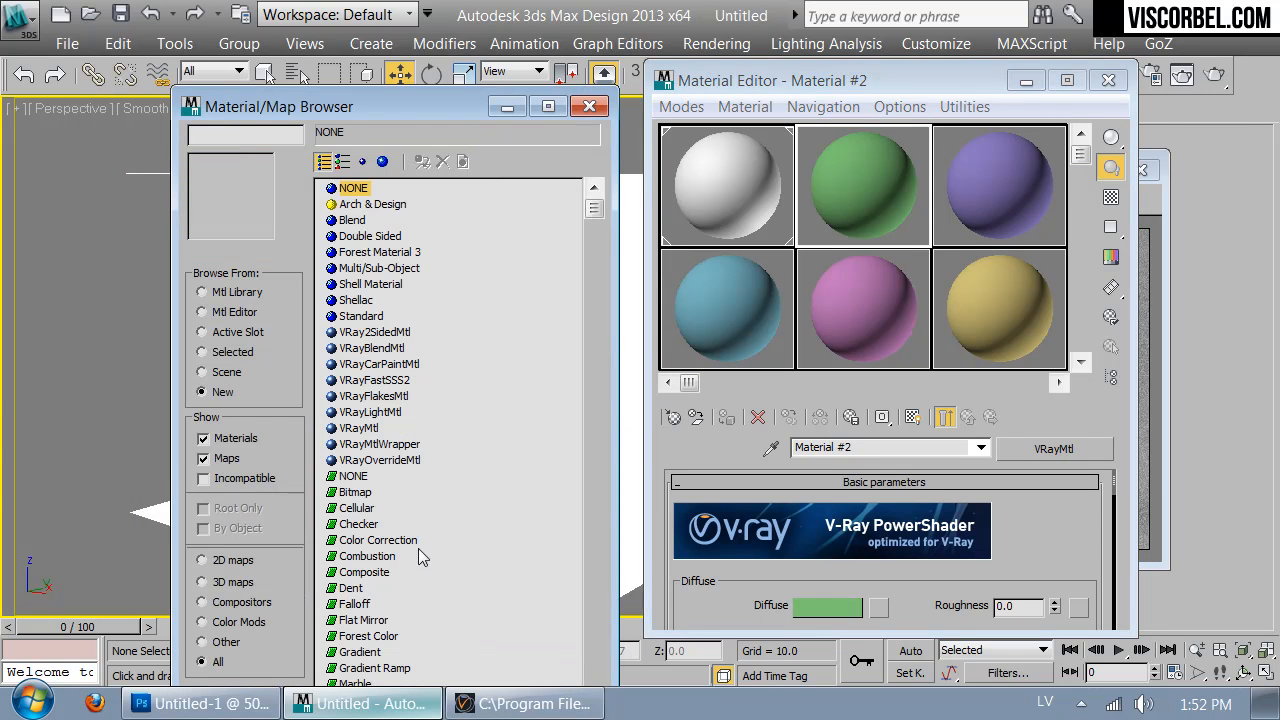
pyautogui.scroll(-10, 420, 534)
pyautogui.scroll(-2, 438, 515)
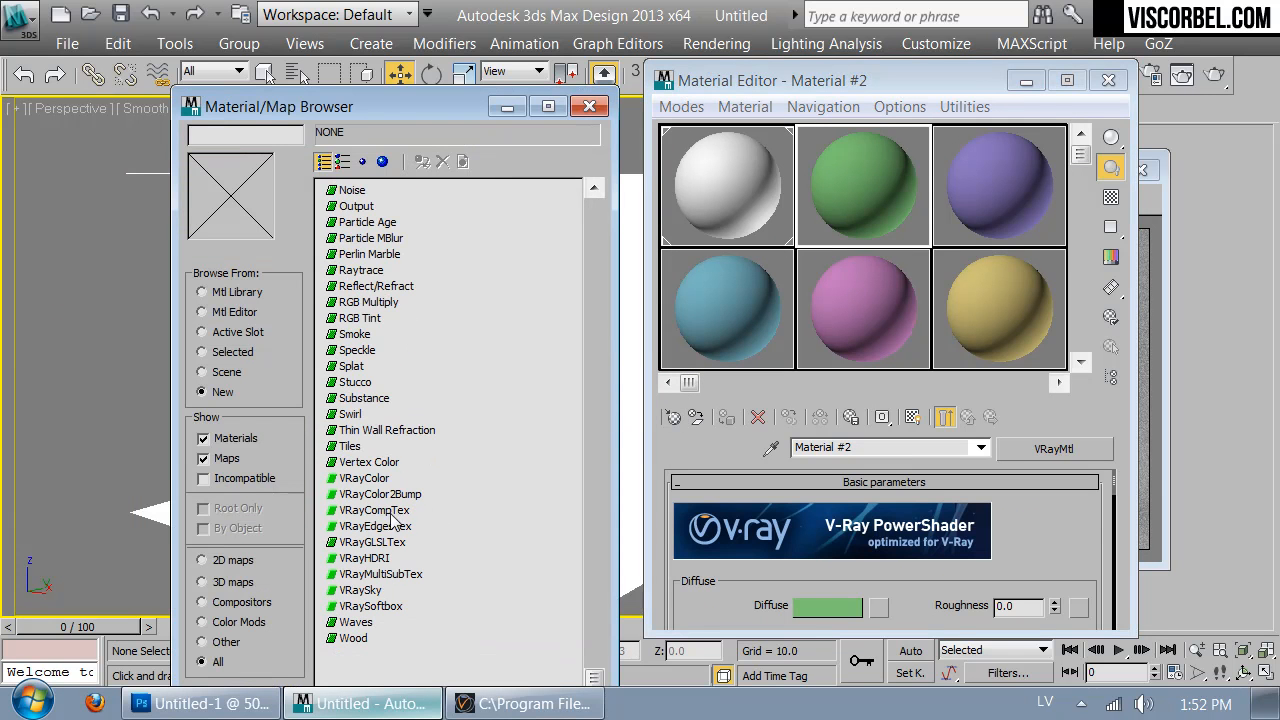
pyautogui.doubleClick(364, 558)
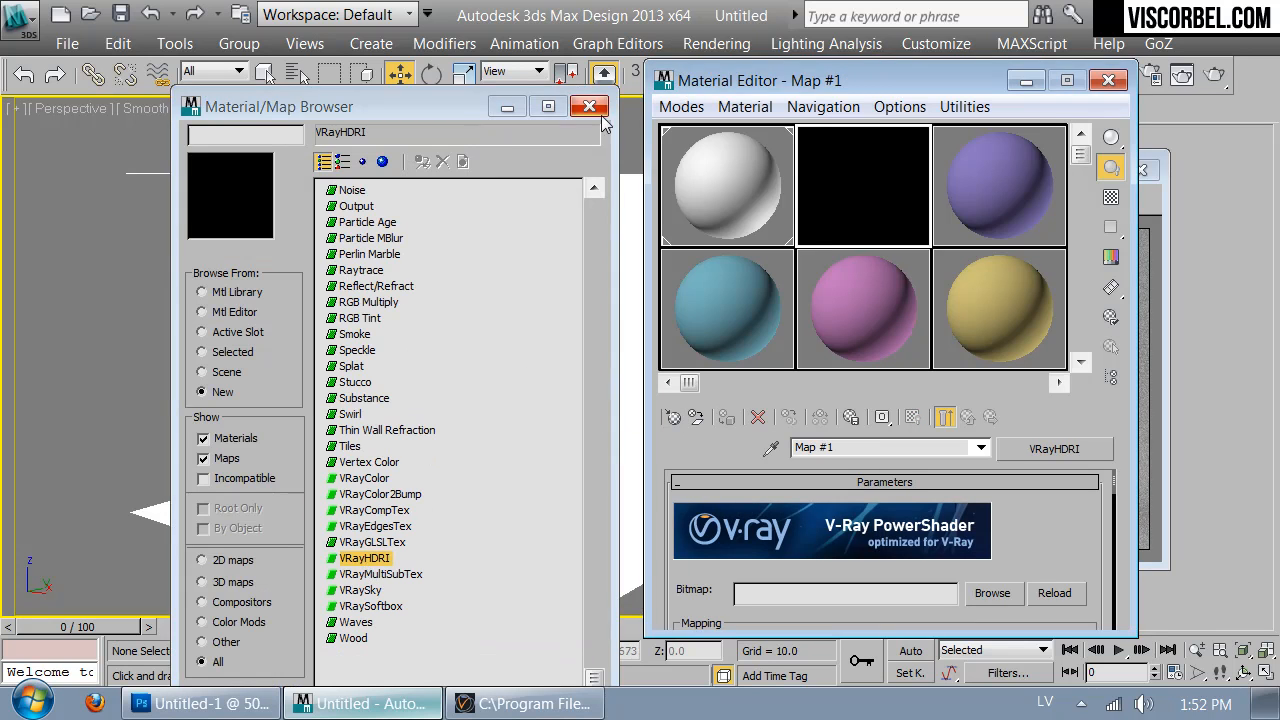
# Load window.hdr as the VRayHDRI bitmap and set its mapping type to 3ds Max standard
pyautogui.click(992, 594)
pyautogui.doubleClick(740, 190)
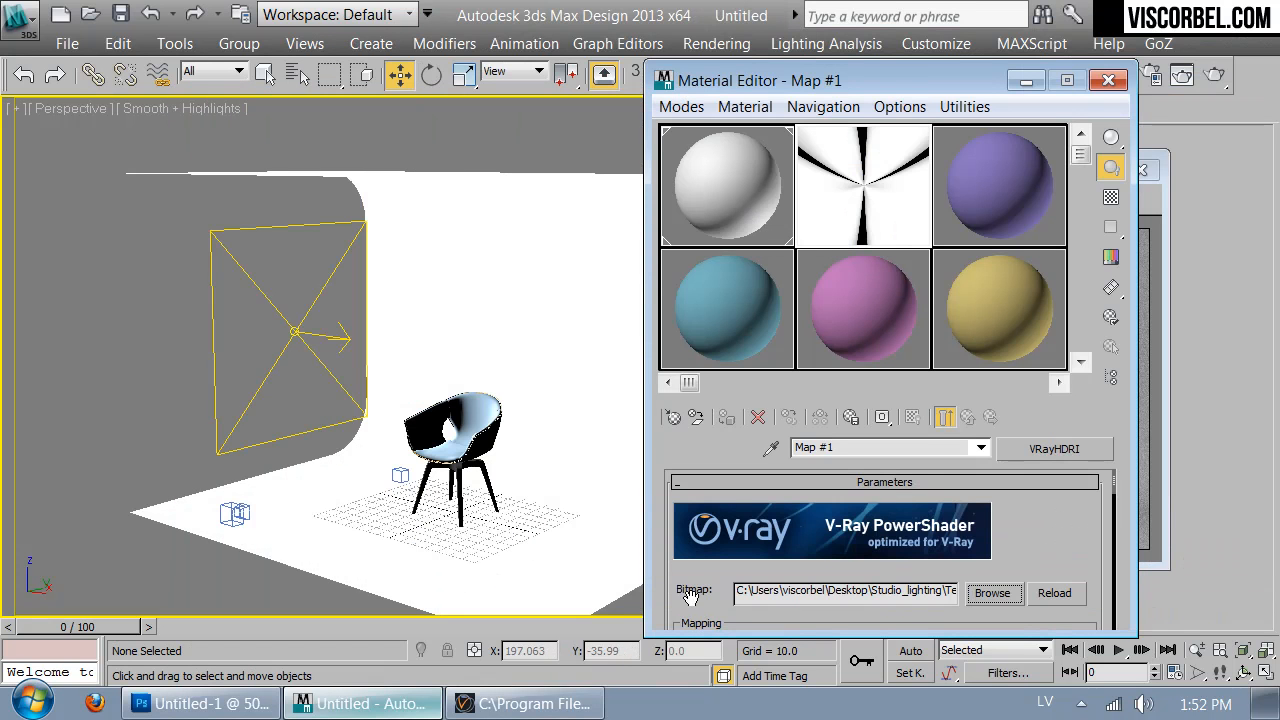
pyautogui.scroll(-3, 822, 573)
pyautogui.click(832, 524)
pyautogui.click(838, 581)
# Select the plane VRayLight in the viewport and rearrange the Material Editor and ActiveShade windows to keep the light's parameters accessible
pyautogui.moveTo(890, 82); pyautogui.dragTo(632, 292)
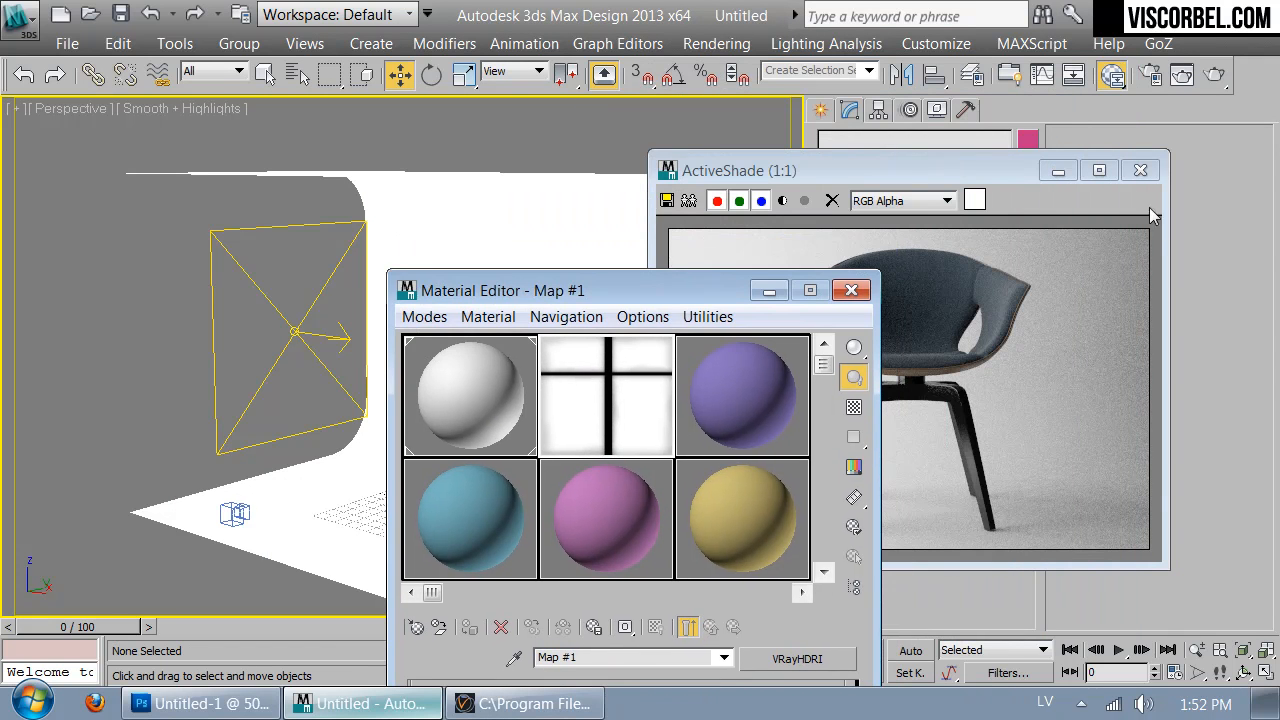
pyautogui.click(835, 183)
pyautogui.moveTo(835, 183); pyautogui.dragTo(922, 420)
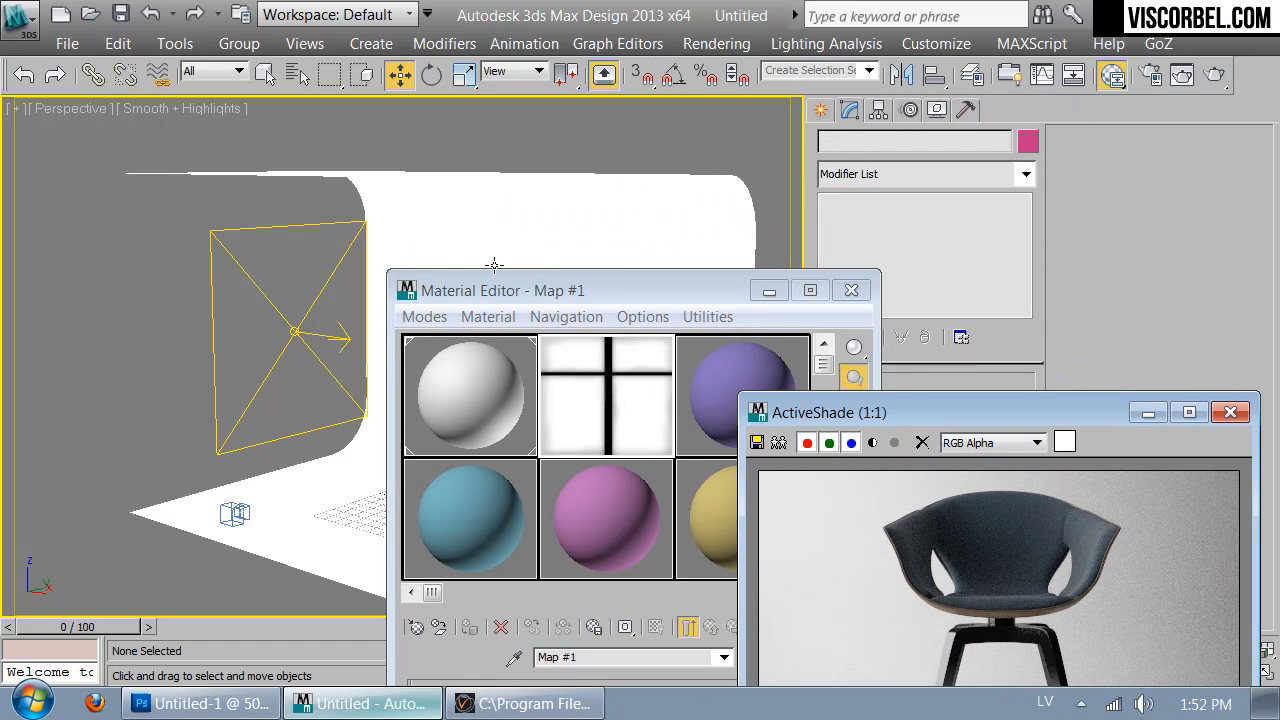
pyautogui.click(268, 228)
pyautogui.moveTo(571, 294); pyautogui.dragTo(201, 170)
pyautogui.moveTo(855, 425); pyautogui.dragTo(408, 140)
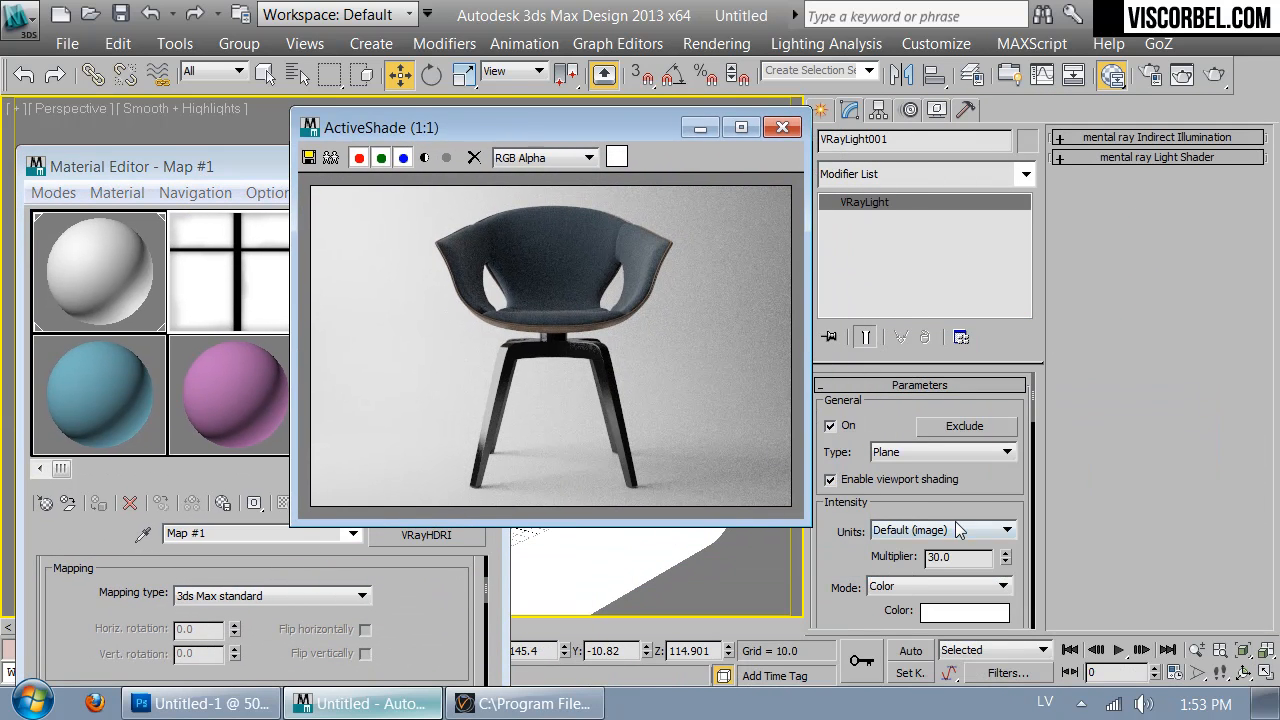
# Assign the VRayHDRI map as VRayLight001's texture and set the texture resolution to 1024
pyautogui.scroll(-10, 971, 502)
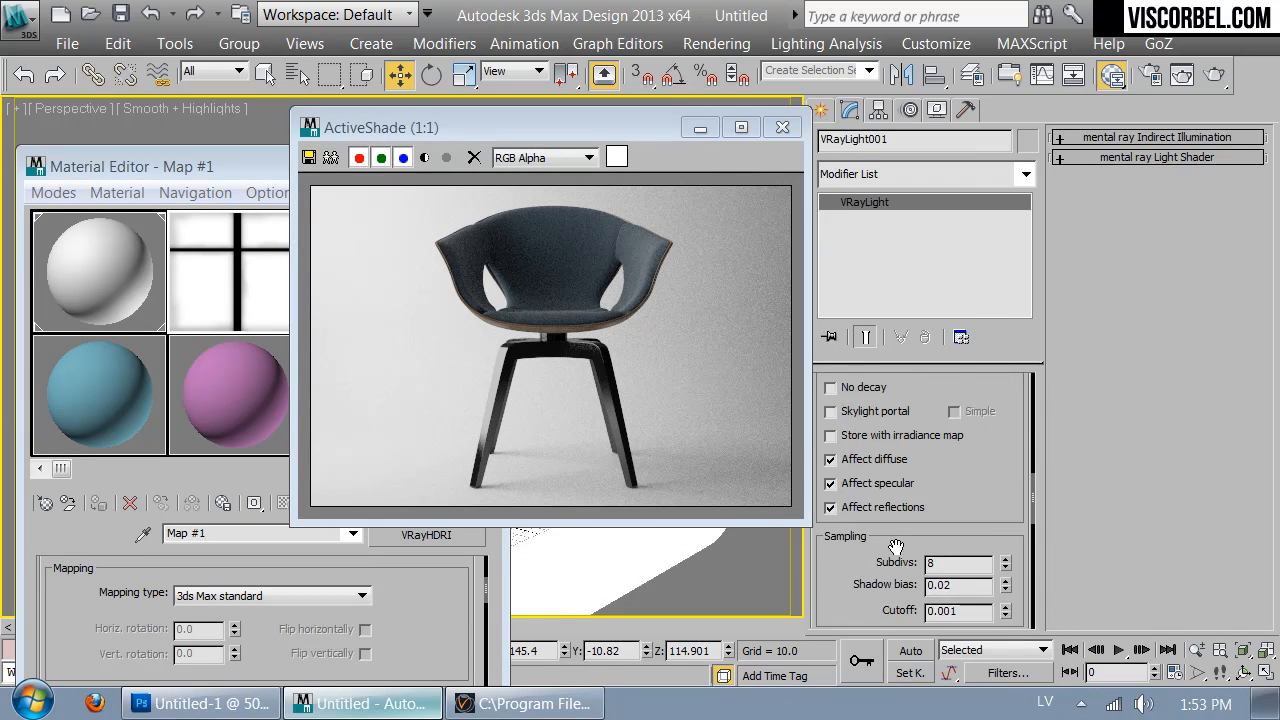
pyautogui.moveTo(212, 252); pyautogui.dragTo(938, 538)
pyautogui.click(575, 422)
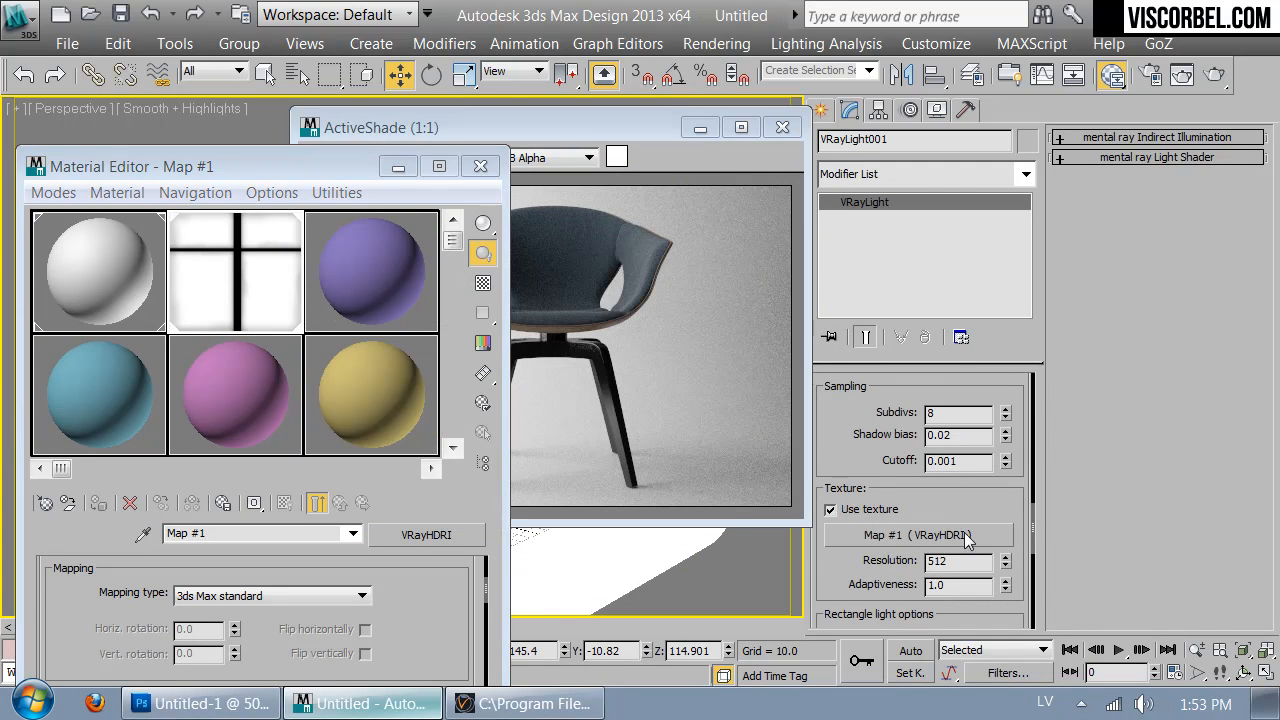
pyautogui.doubleClick(958, 560)
pyautogui.write('1024')
pyautogui.press('Return')
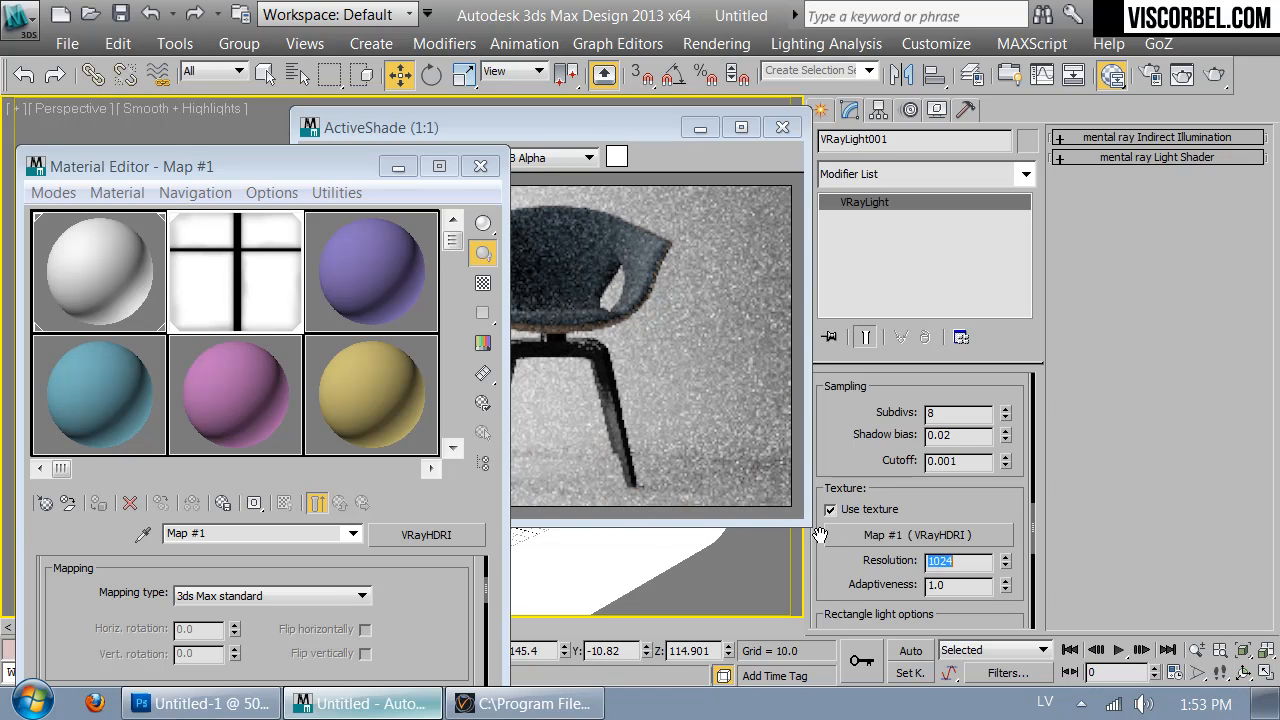
pyautogui.click(628, 374)
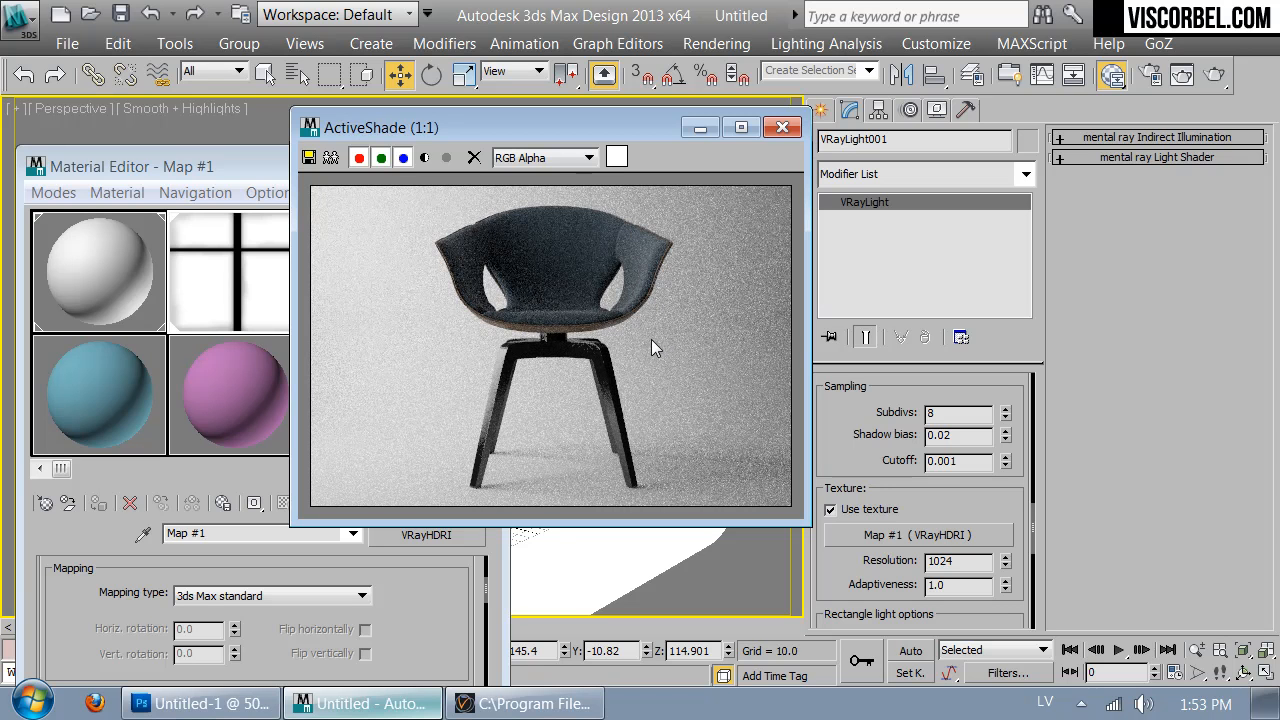
# Switch to Photoshop and start a colorized Hue/Saturation adjustment on the Background layer with the lightness lowered to -11
pyautogui.click(200, 703)
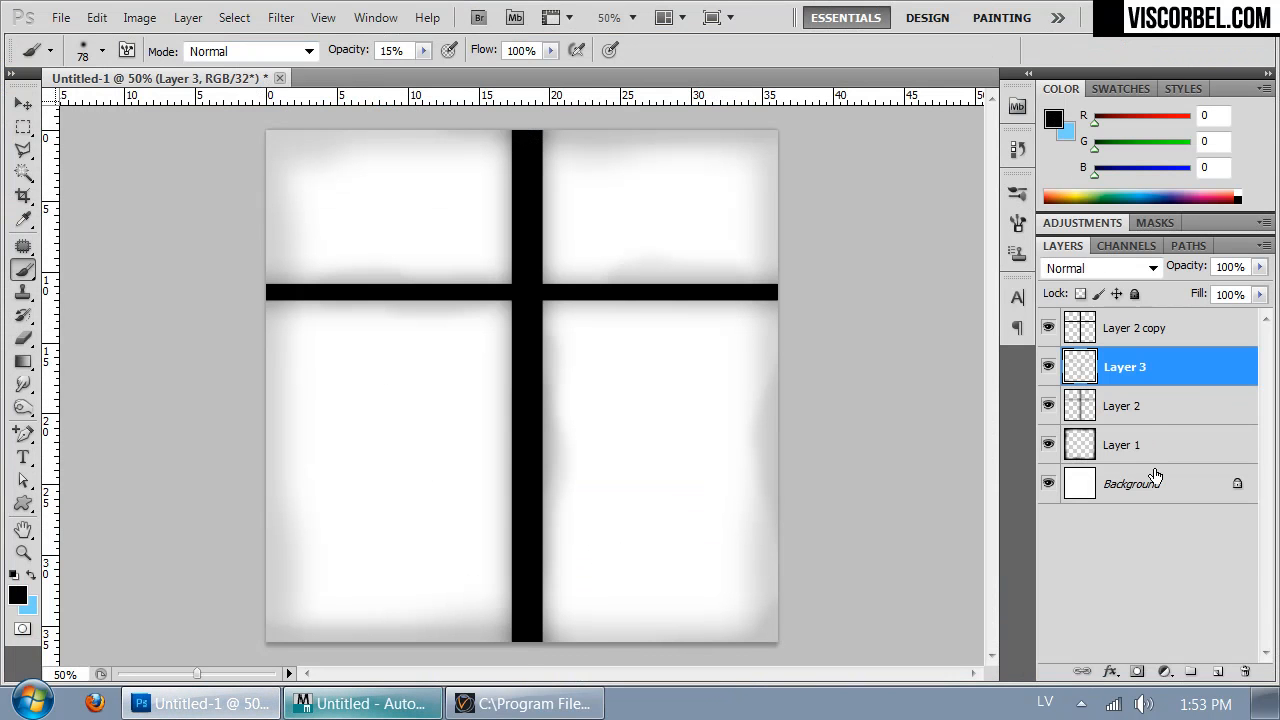
pyautogui.click(1105, 327)
pyautogui.keyDown('shift'); pyautogui.click(1116, 494); pyautogui.keyUp('shift')
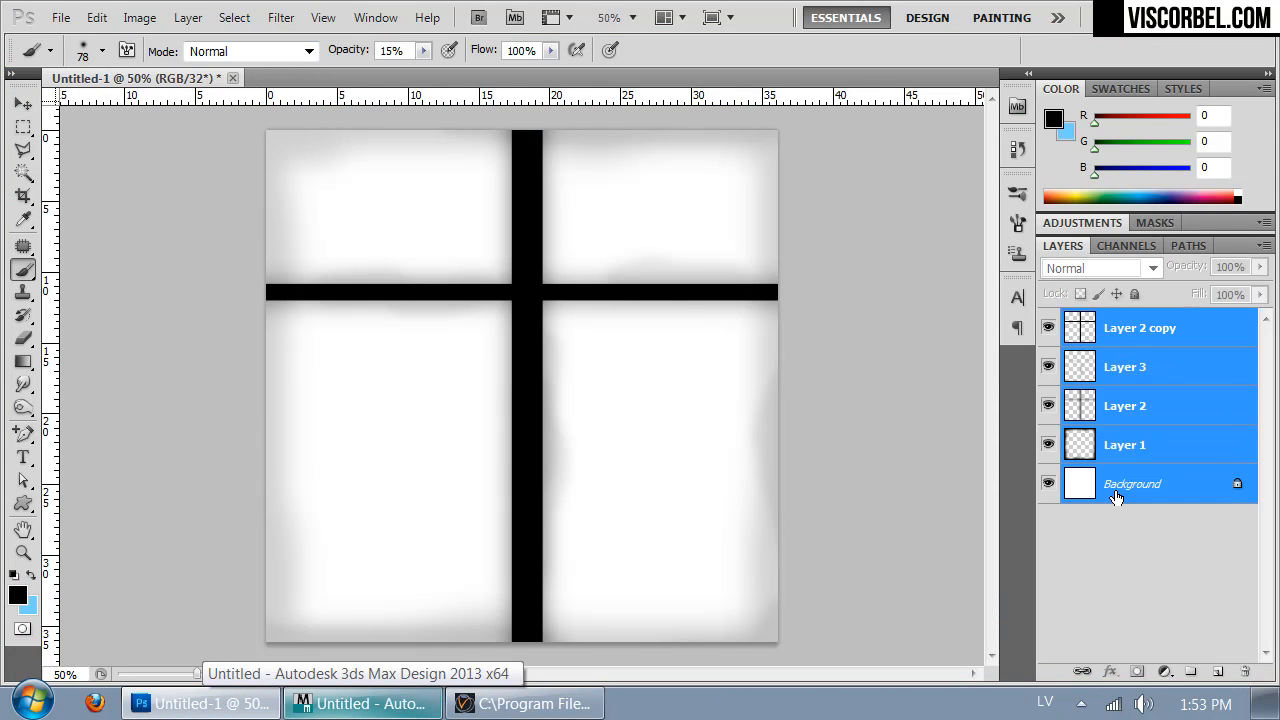
pyautogui.click(1116, 498)
pyautogui.hotkey('ctrl', 'u')
pyautogui.click(1096, 445)
pyautogui.moveTo(925, 419); pyautogui.dragTo(915, 421)
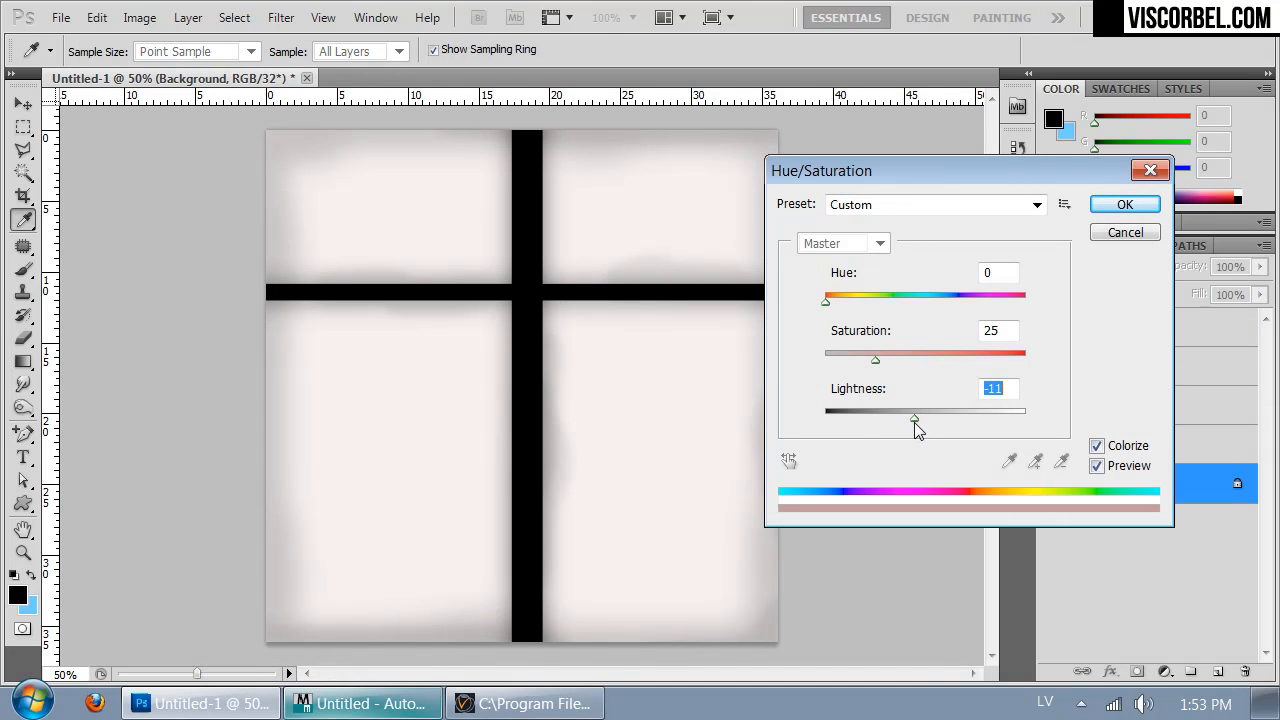
# Tint the Background layer light blue with hue 203 and saturation about 60, and apply the adjustment
pyautogui.click(883, 359)
pyautogui.moveTo(866, 303); pyautogui.dragTo(937, 320)
pyautogui.moveTo(884, 359); pyautogui.dragTo(930, 365)
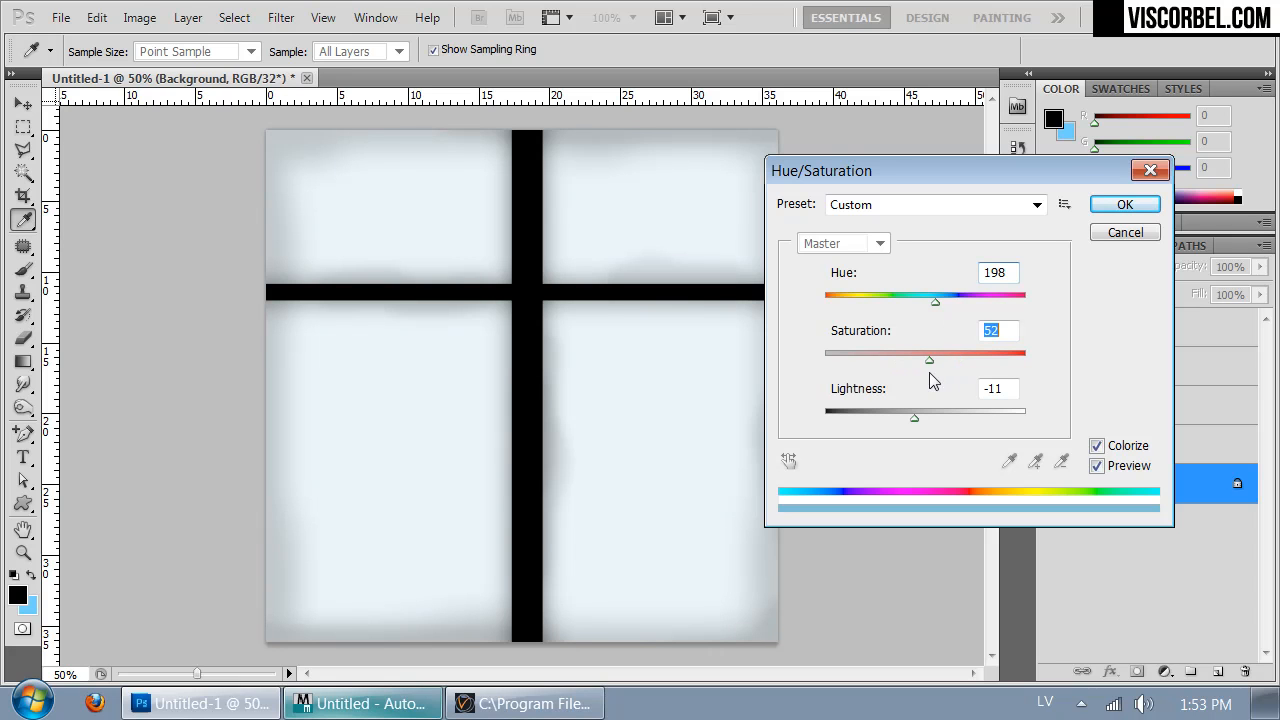
pyautogui.moveTo(929, 306); pyautogui.dragTo(933, 309)
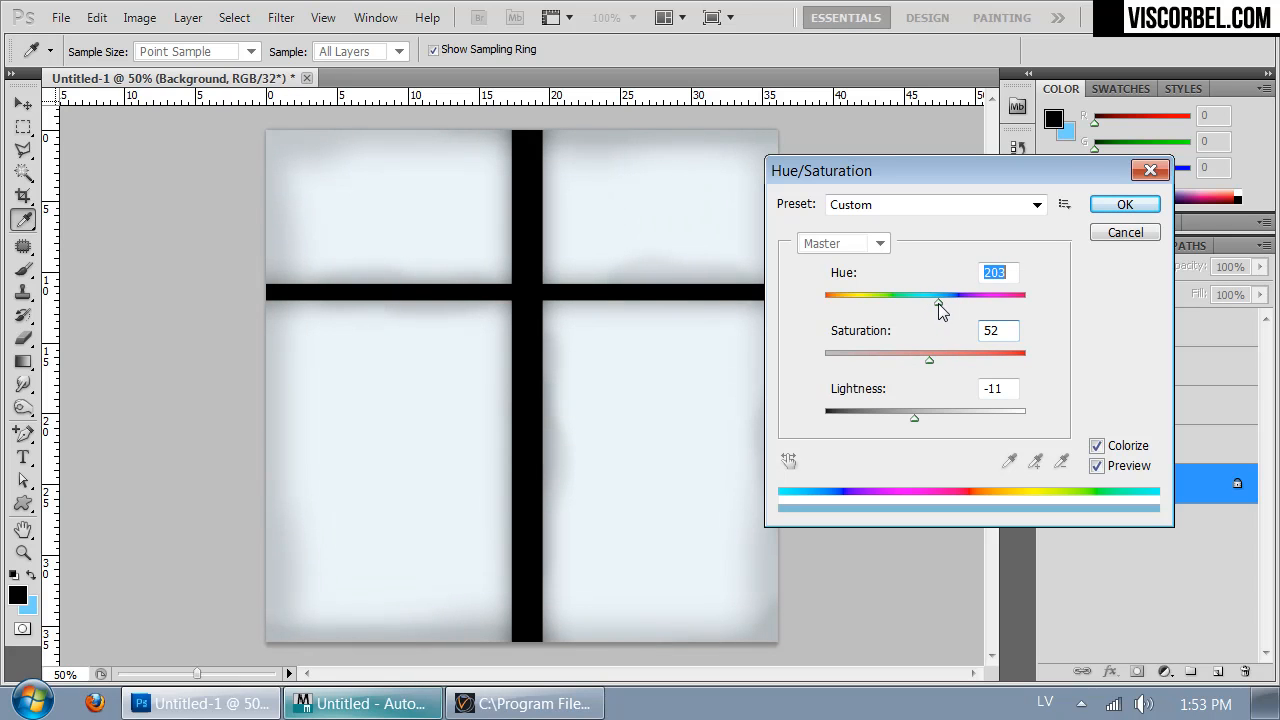
pyautogui.moveTo(930, 361); pyautogui.dragTo(996, 374)
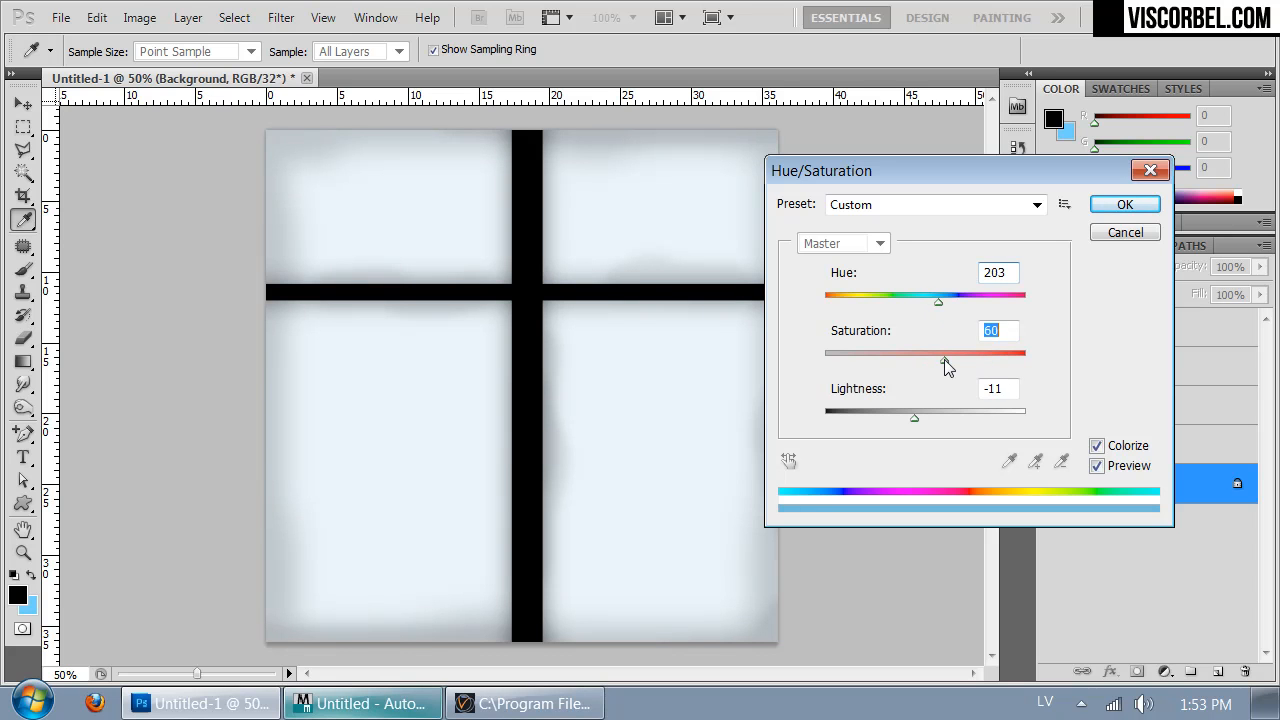
pyautogui.click(1125, 204)
pyautogui.press('b')
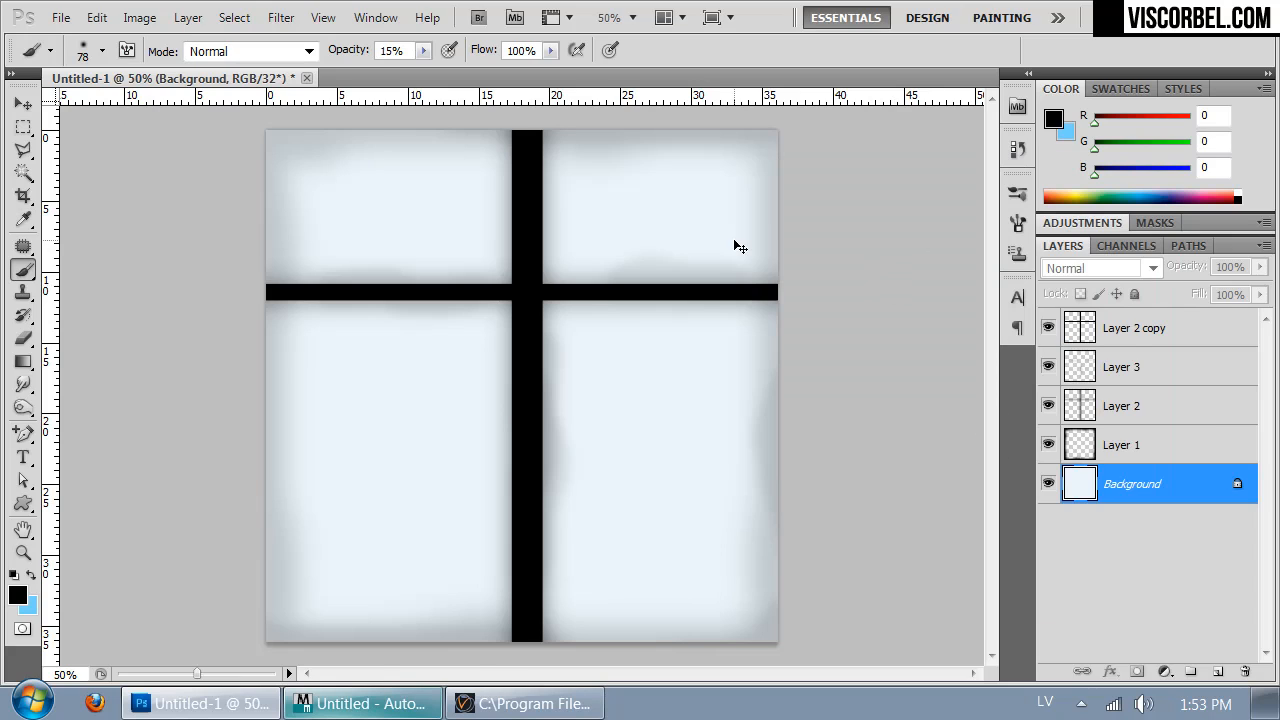
# Save the tinted image in Radiance format over window.hdr in the Textures folder
pyautogui.hotkey('ctrl', 'shift', 's')
pyautogui.click(422, 485)
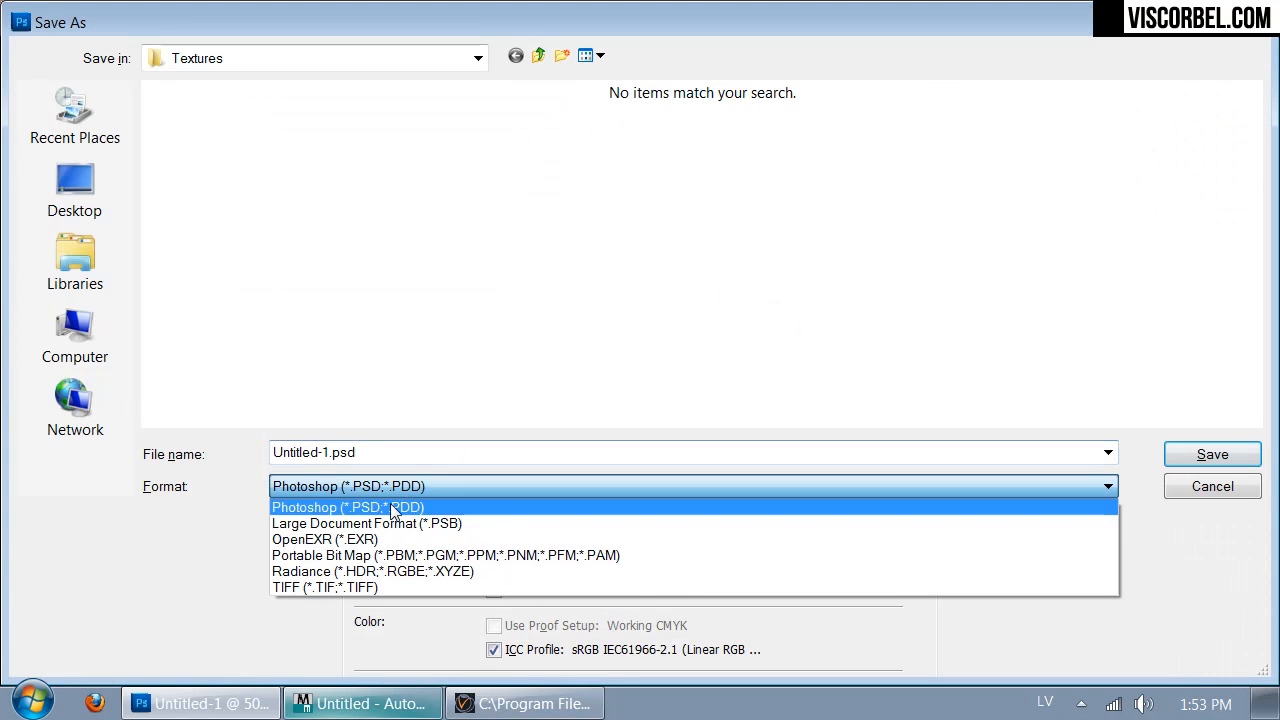
pyautogui.click(356, 572)
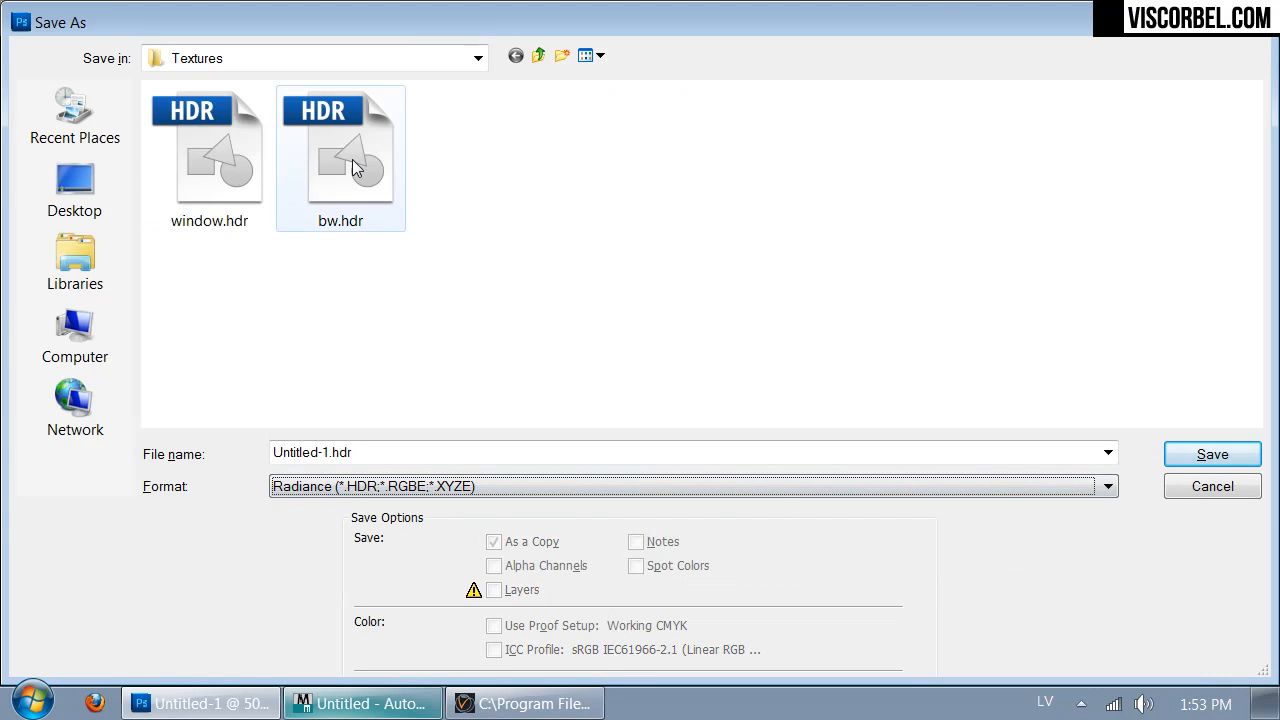
pyautogui.doubleClick(228, 159)
pyautogui.click(525, 283)
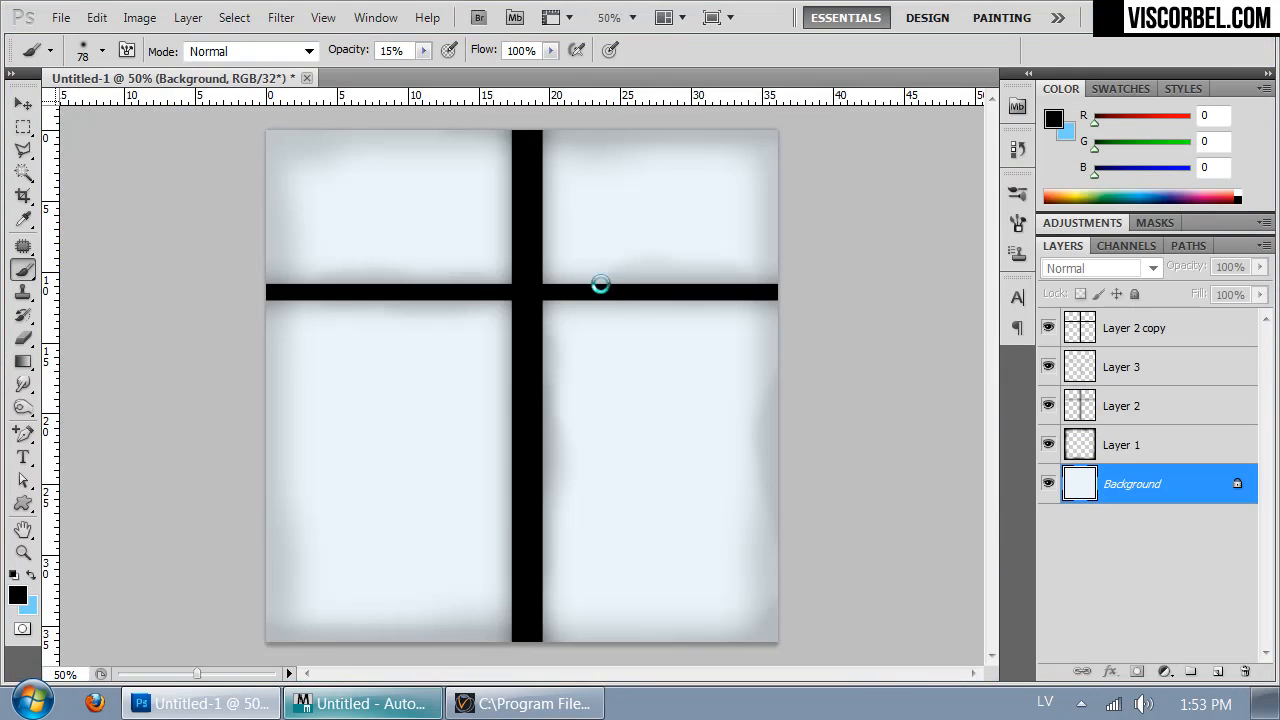
# Switch back to 3ds Max, reload the VRayHDRI bitmap and check the updated ActiveShade render
pyautogui.click(418, 706)
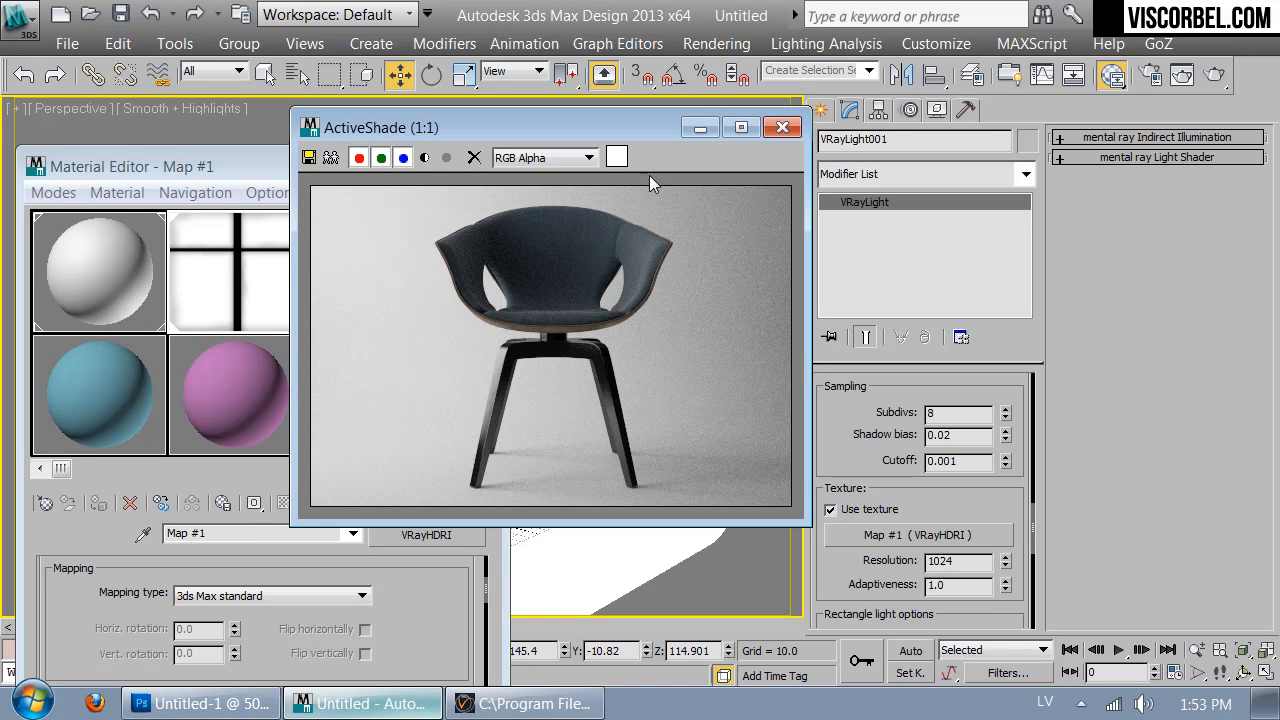
pyautogui.click(76, 593)
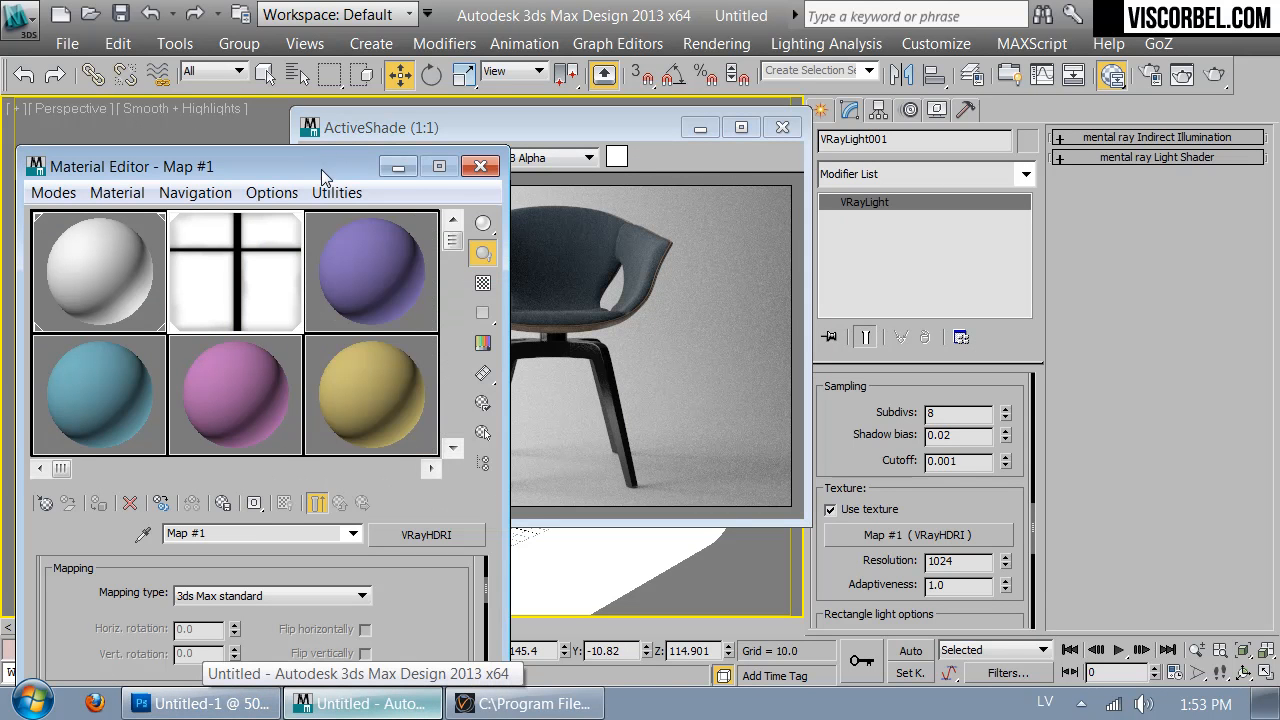
pyautogui.moveTo(321, 166); pyautogui.dragTo(428, 24)
pyautogui.moveTo(577, 490); pyautogui.dragTo(488, 446)
pyautogui.click(531, 461)
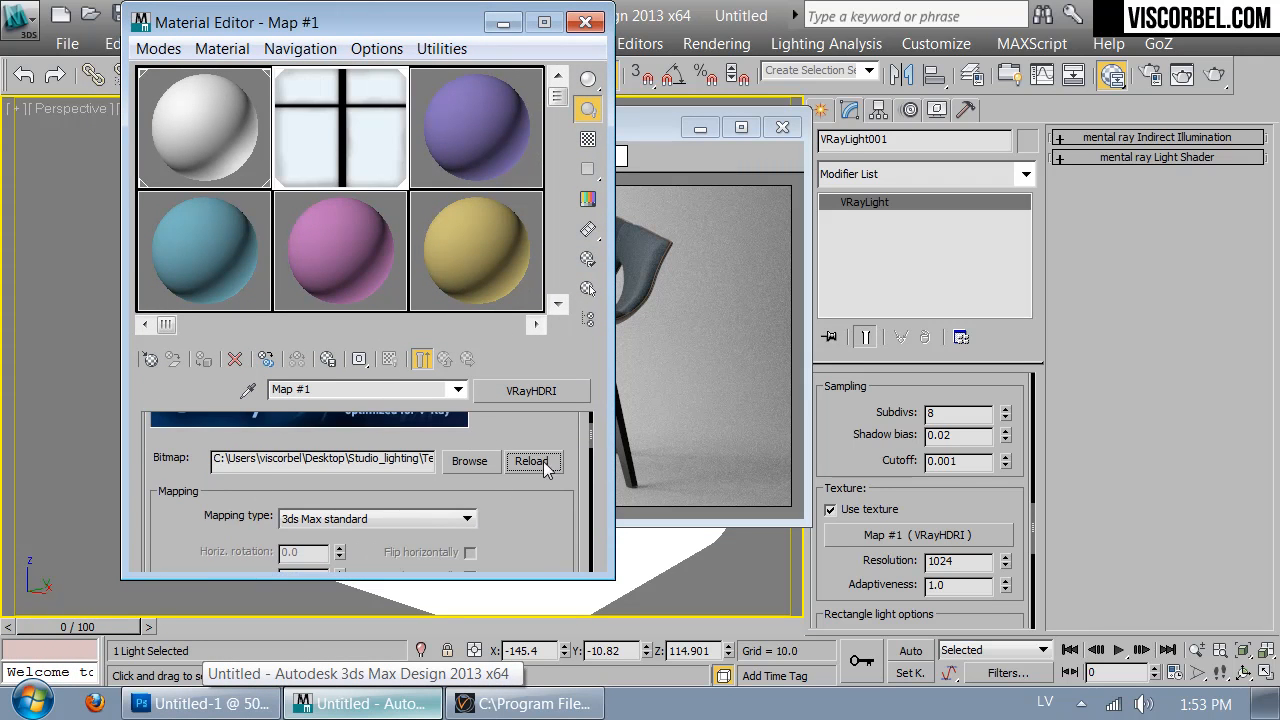
pyautogui.click(776, 310)
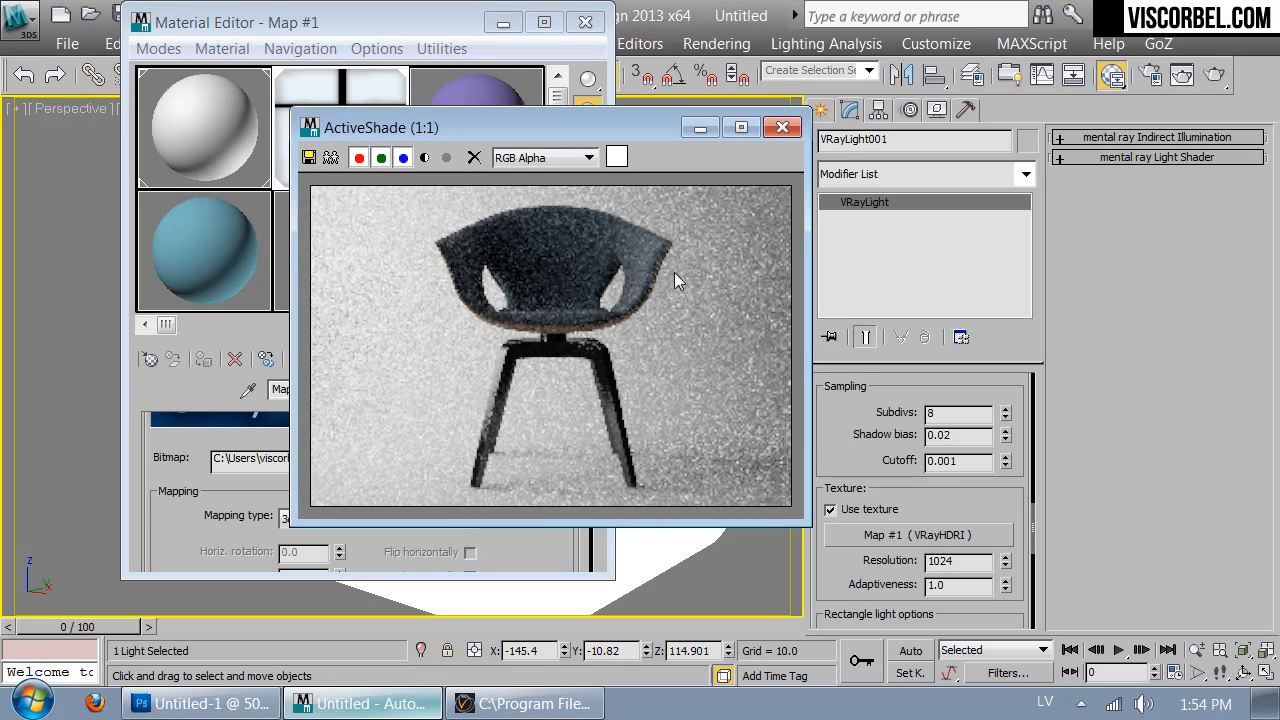
pyautogui.moveTo(584, 122); pyautogui.dragTo(768, 135)
# Set the VRayHDRI map's overall multiplier to 1.5, check the ActiveShade render and close the Material Editor
pyautogui.click(276, 491)
pyautogui.scroll(-5, 276, 489)
pyautogui.moveTo(292, 483); pyautogui.dragTo(260, 482)
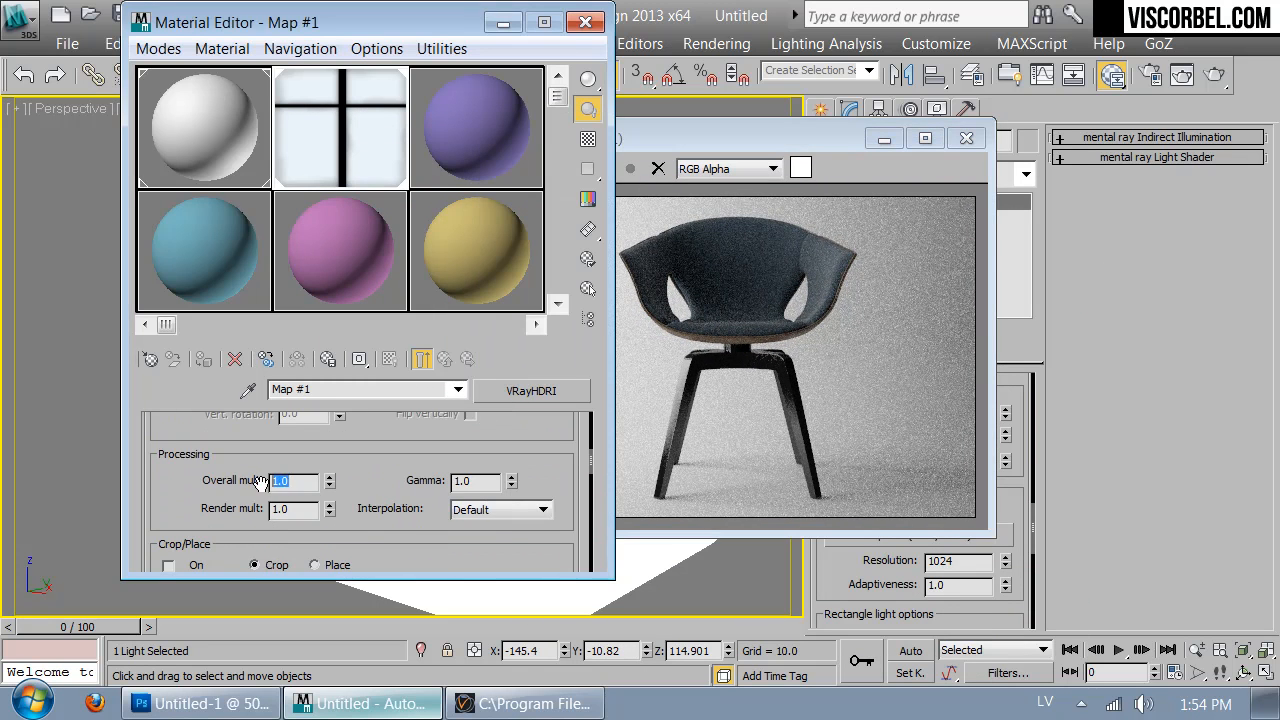
pyautogui.write('1')
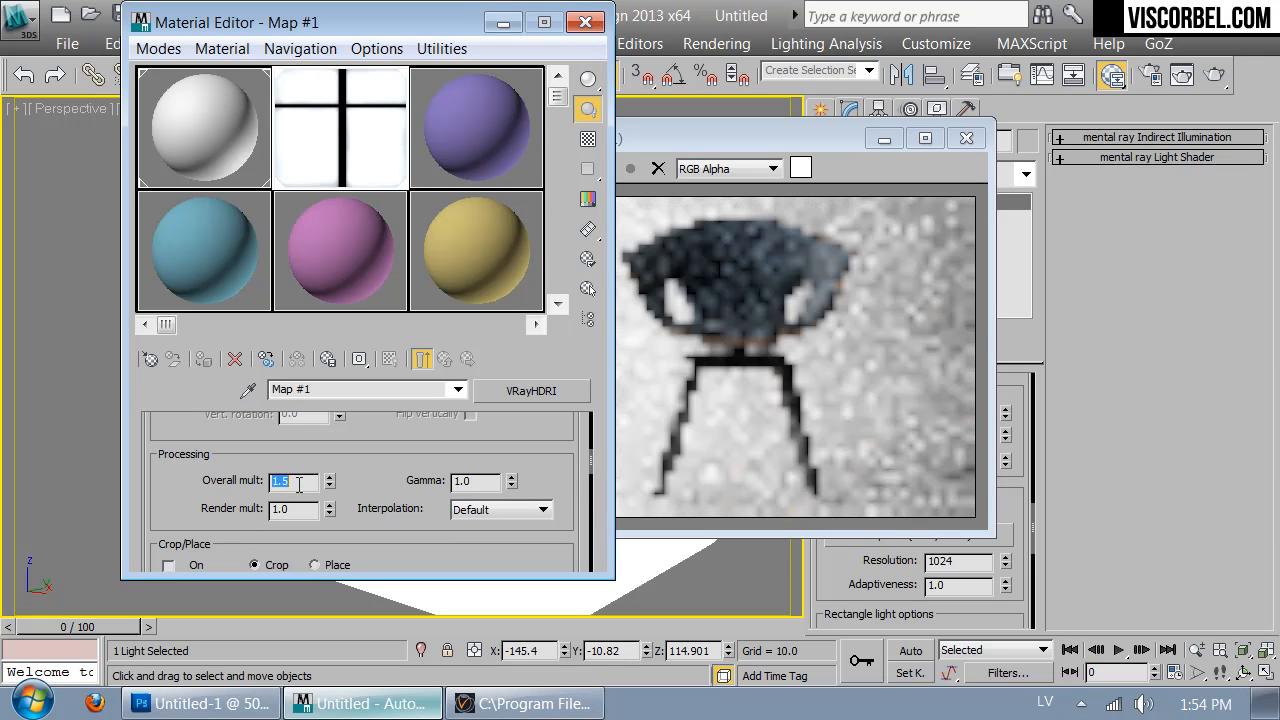
pyautogui.click(855, 313)
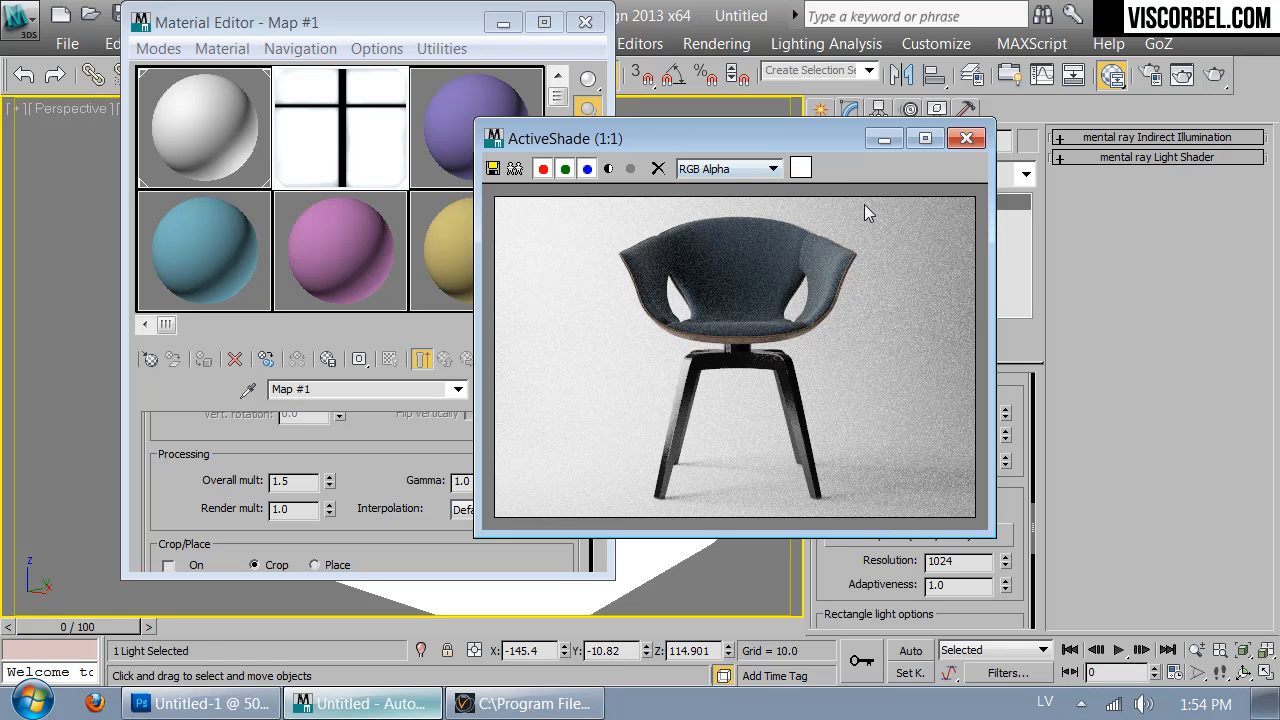
pyautogui.click(583, 24)
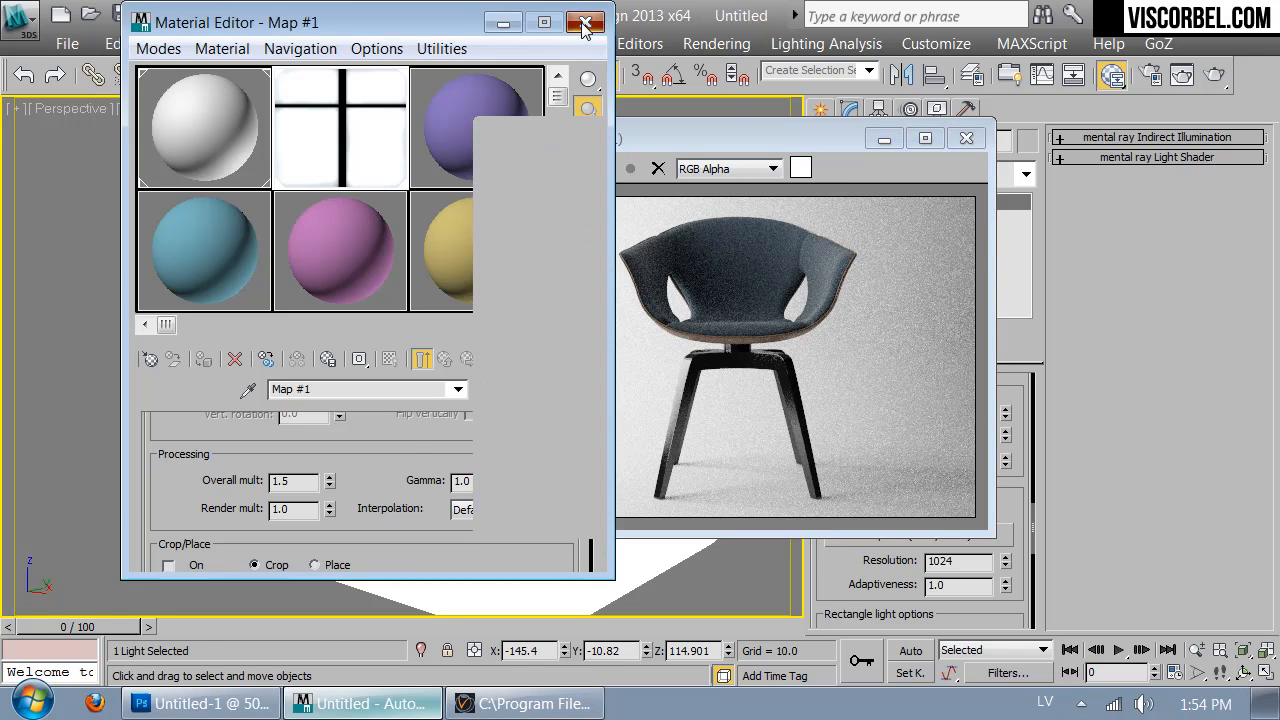
# Minimize the ActiveShade window and draw a box around the backdrop's side profile, about 274 by 281 and 16 high
pyautogui.moveTo(801, 132); pyautogui.dragTo(340, 366)
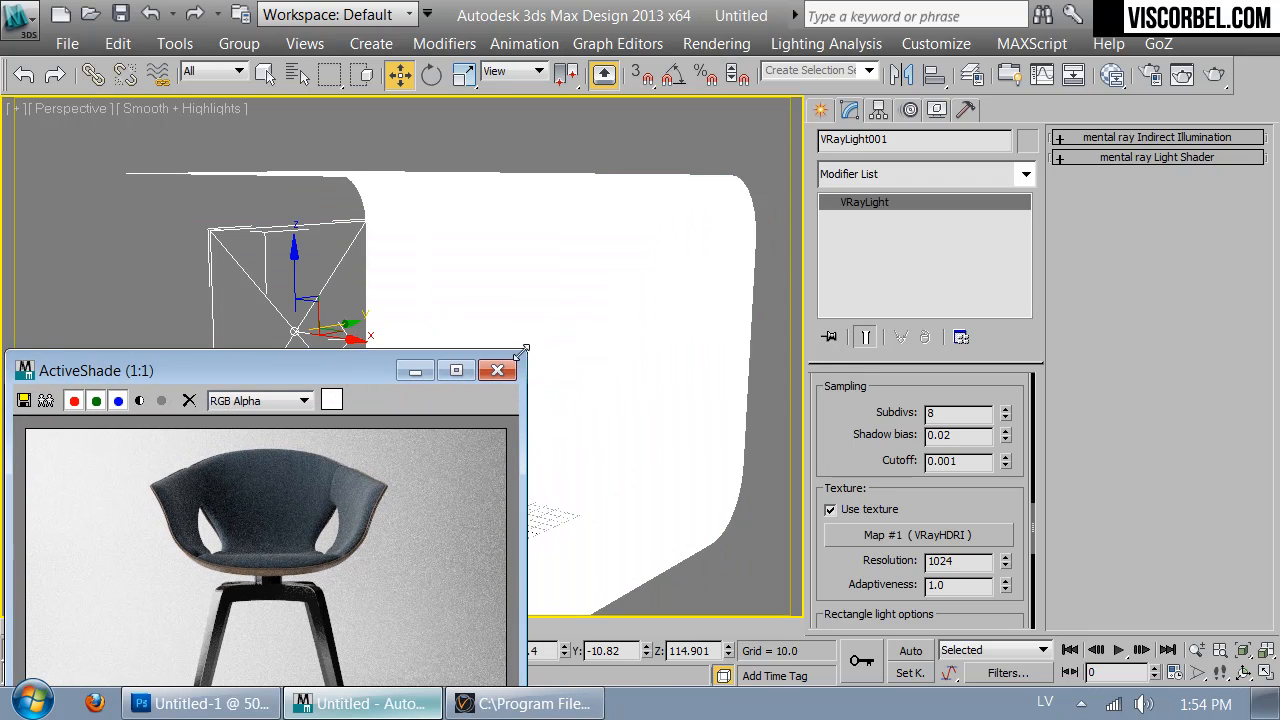
pyautogui.click(415, 371)
pyautogui.press('l')
pyautogui.keyDown('ctrl'); pyautogui.rightClick(727, 278); pyautogui.keyUp('ctrl')
pyautogui.click(745, 218)
pyautogui.scroll(-5, 522, 318)
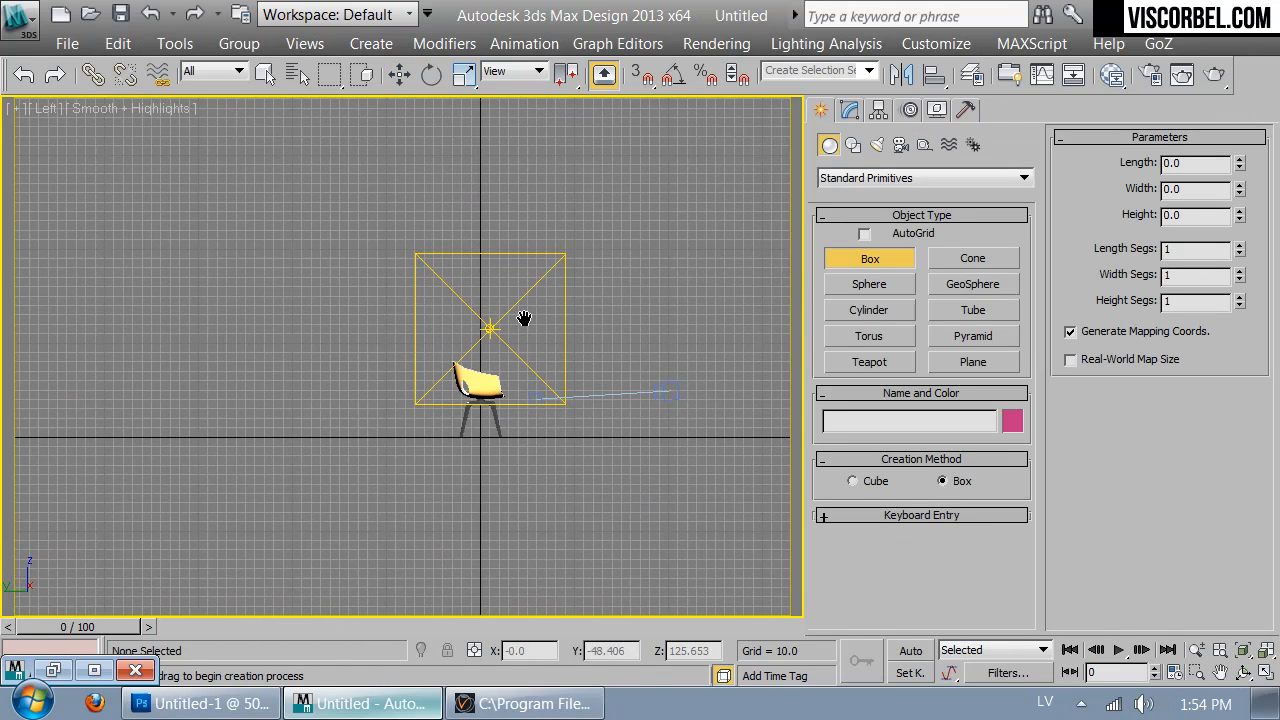
pyautogui.press('F3')
pyautogui.moveTo(370, 195); pyautogui.dragTo(634, 453)
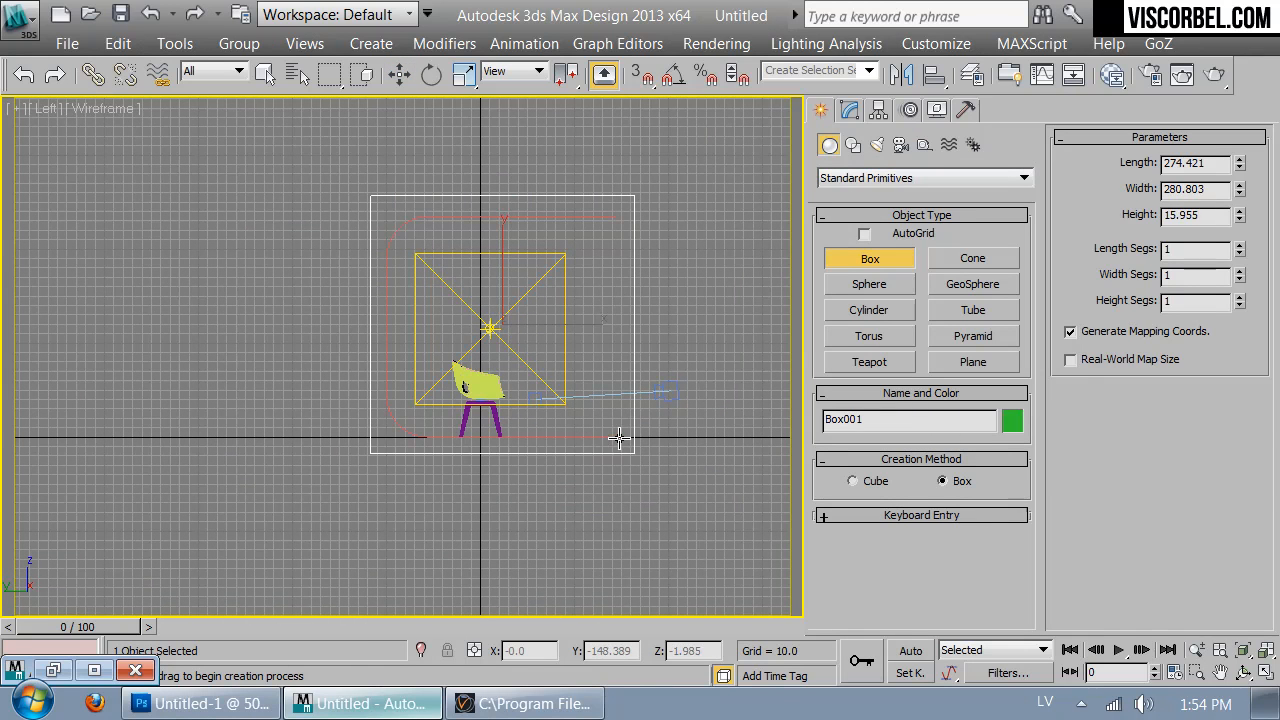
pyautogui.click(617, 438)
# Move the box along X to about 151.6, beside the backdrop opposite the light and outside the camera's view
pyautogui.press('w')
pyautogui.press('t')
pyautogui.moveTo(457, 379); pyautogui.dragTo(576, 381)
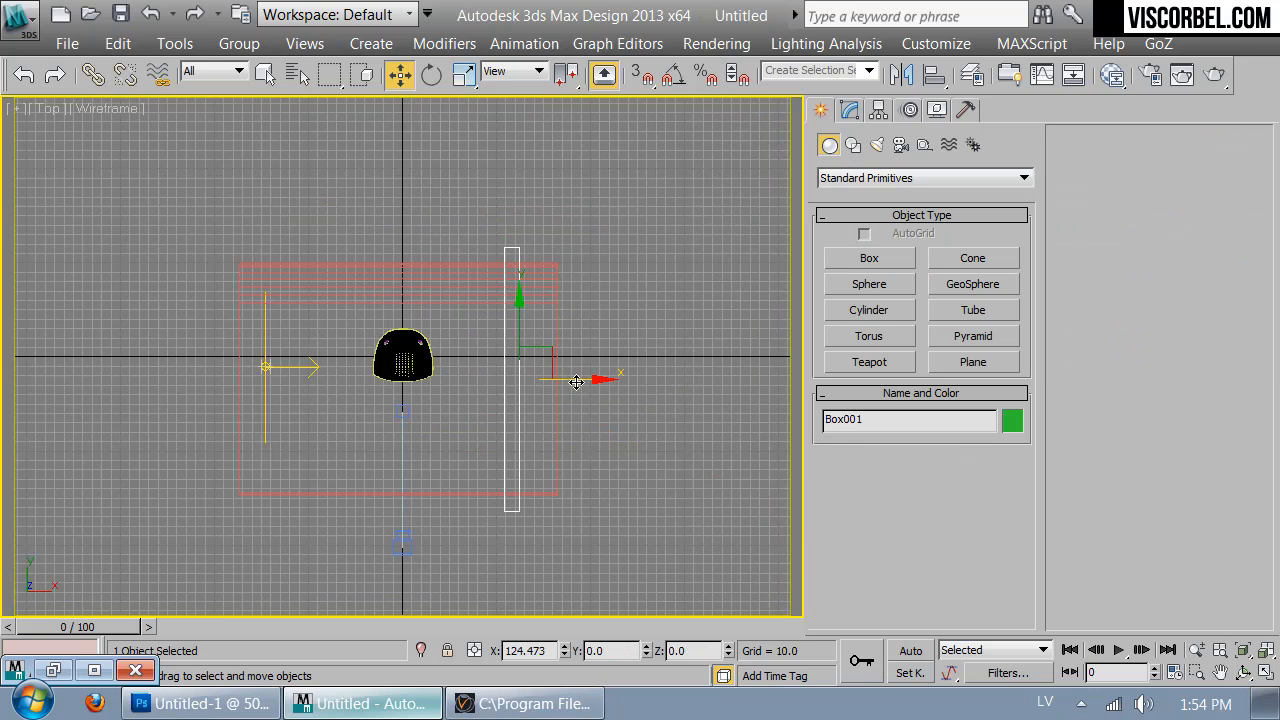
pyautogui.press('c')
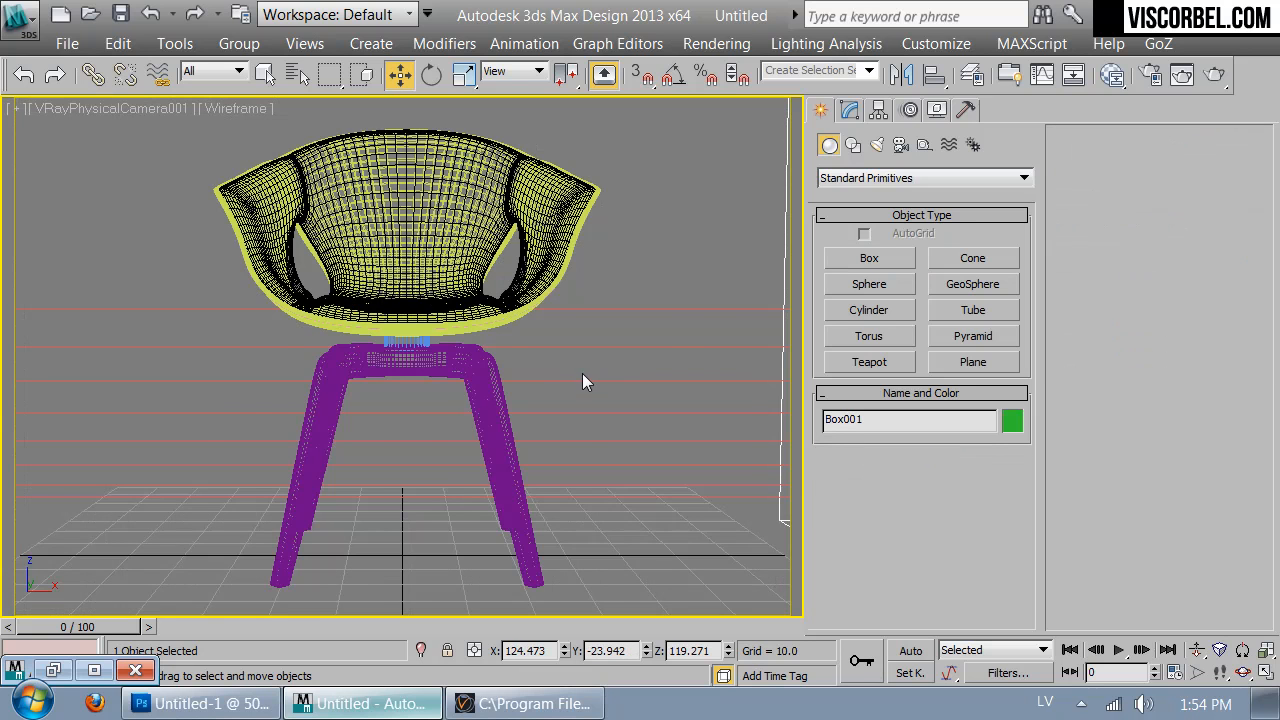
pyautogui.press('t')
pyautogui.moveTo(700, 405); pyautogui.dragTo(755, 407)
pyautogui.press('c')
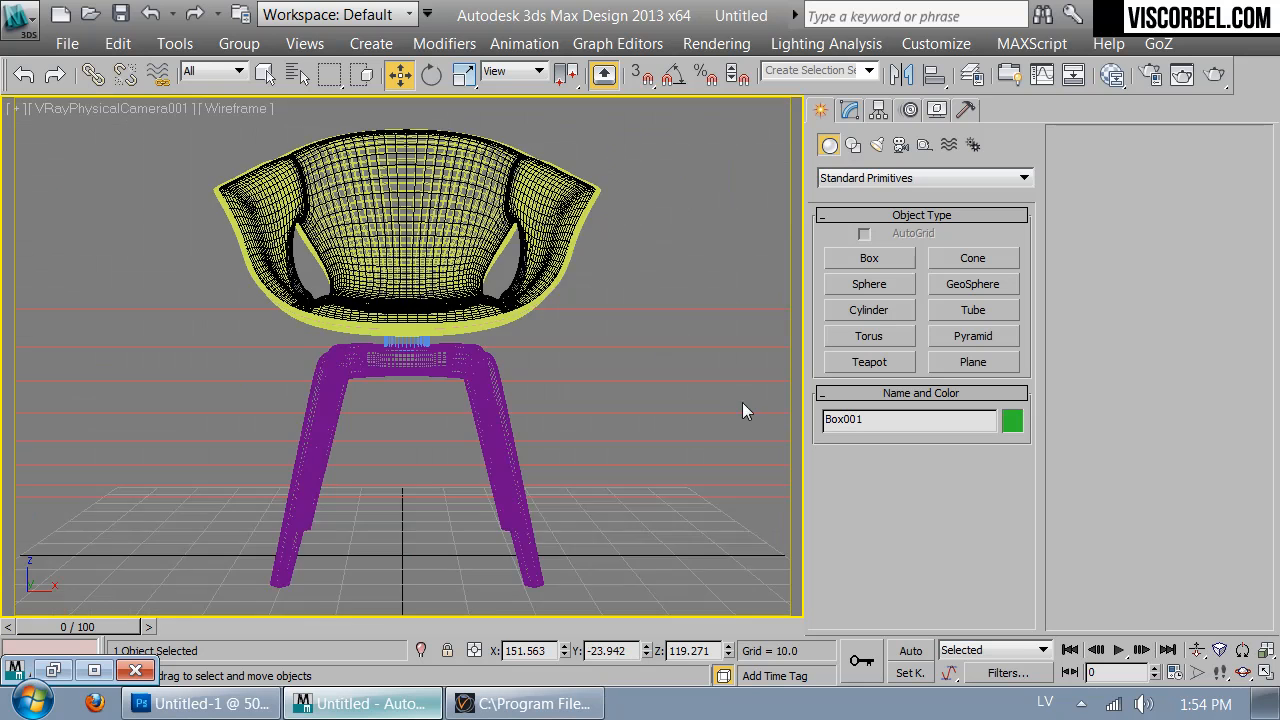
# Restore the ActiveShade window with the camera view shaded and assign the white Material #25 to the box
pyautogui.press('F3')
pyautogui.click(55, 671)
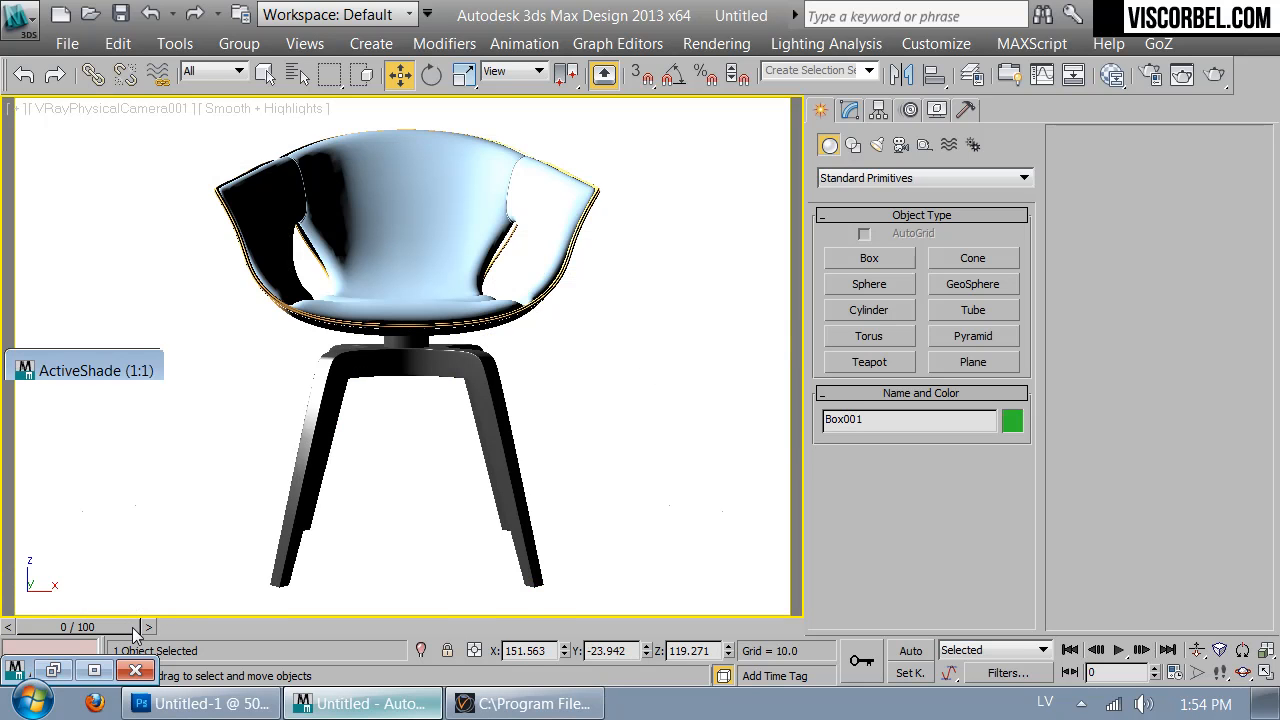
pyautogui.moveTo(240, 374); pyautogui.dragTo(732, 141)
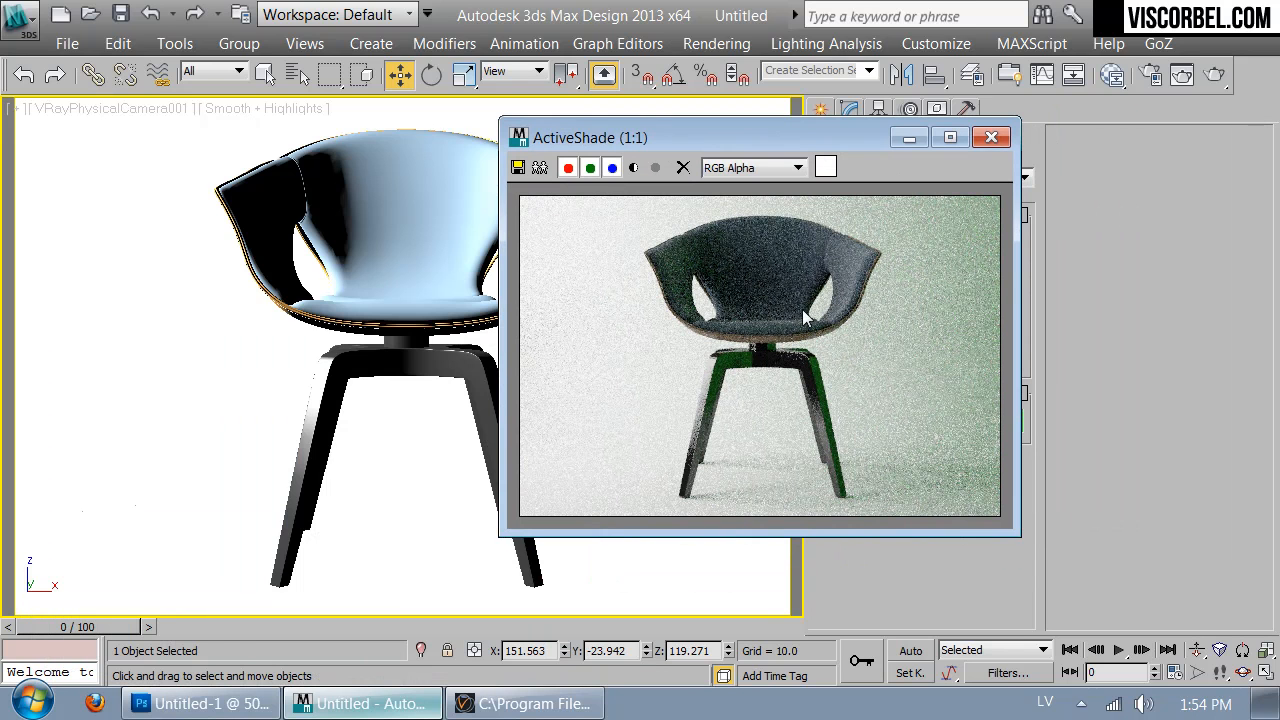
pyautogui.press('m')
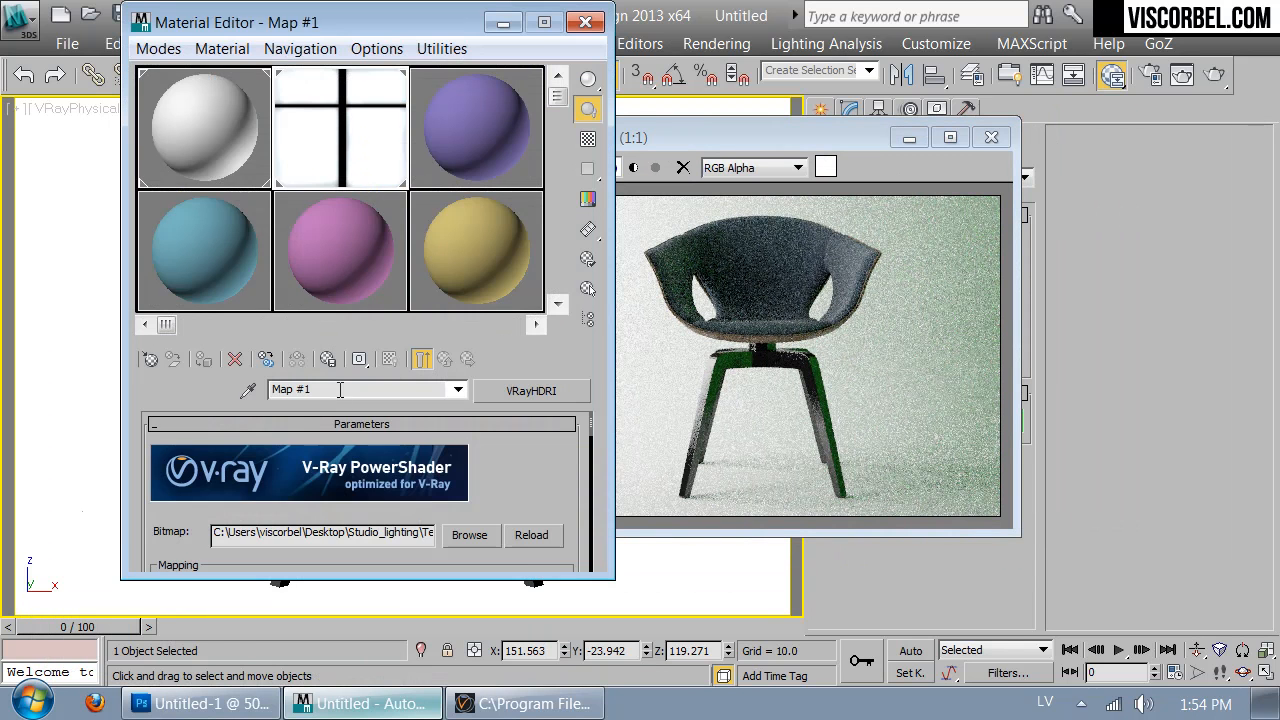
pyautogui.click(238, 140)
pyautogui.click(204, 360)
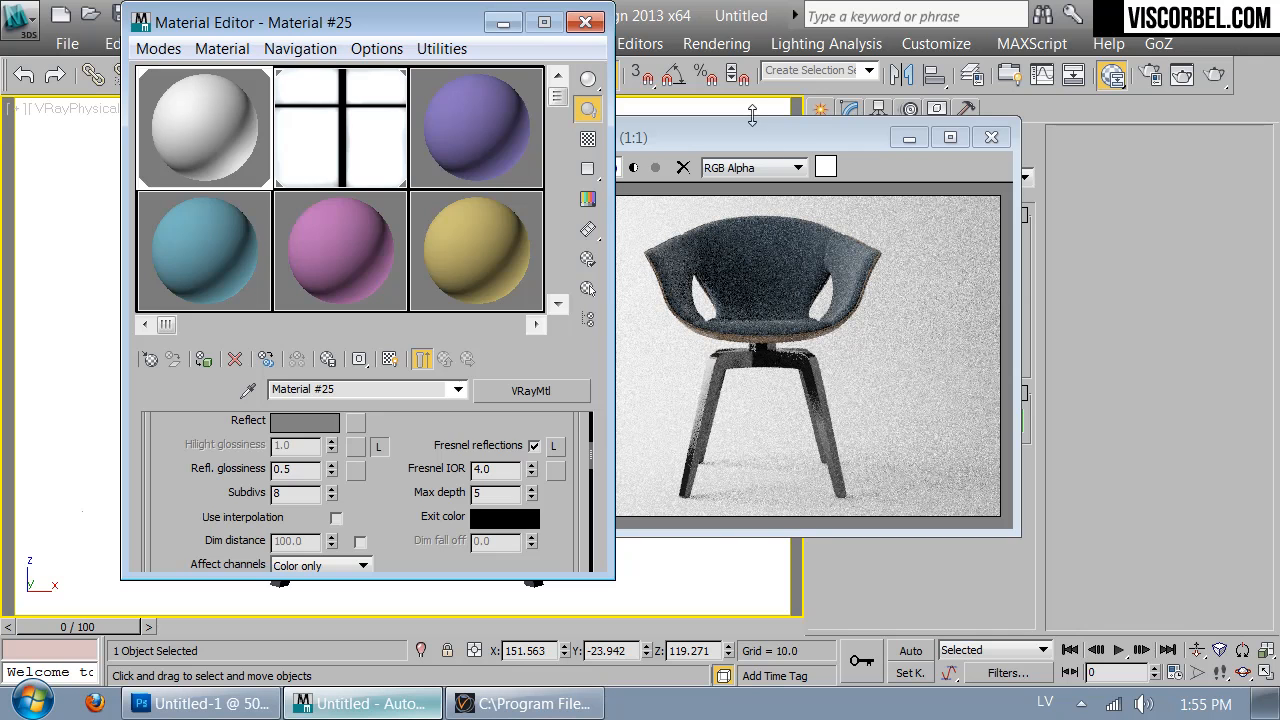
# Hide the white box to compare the ActiveShade render without it, and bring the box back
pyautogui.moveTo(799, 128); pyautogui.dragTo(458, 158)
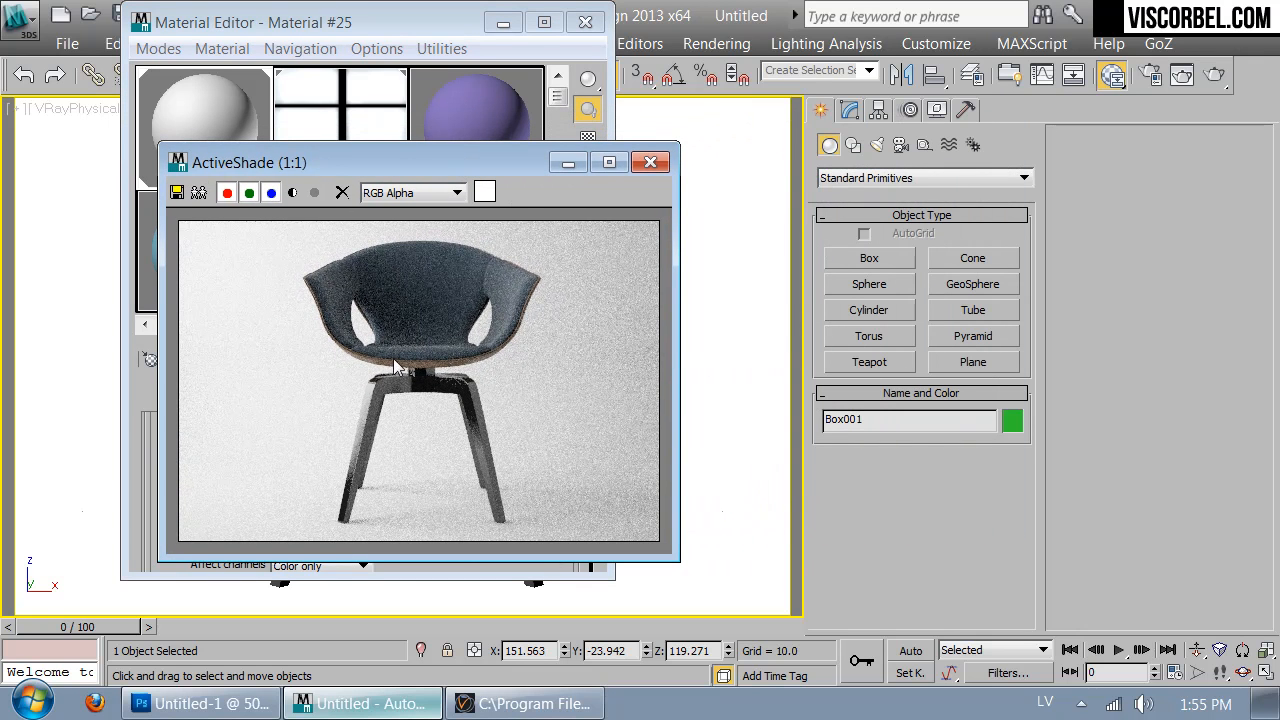
pyautogui.rightClick(757, 259)
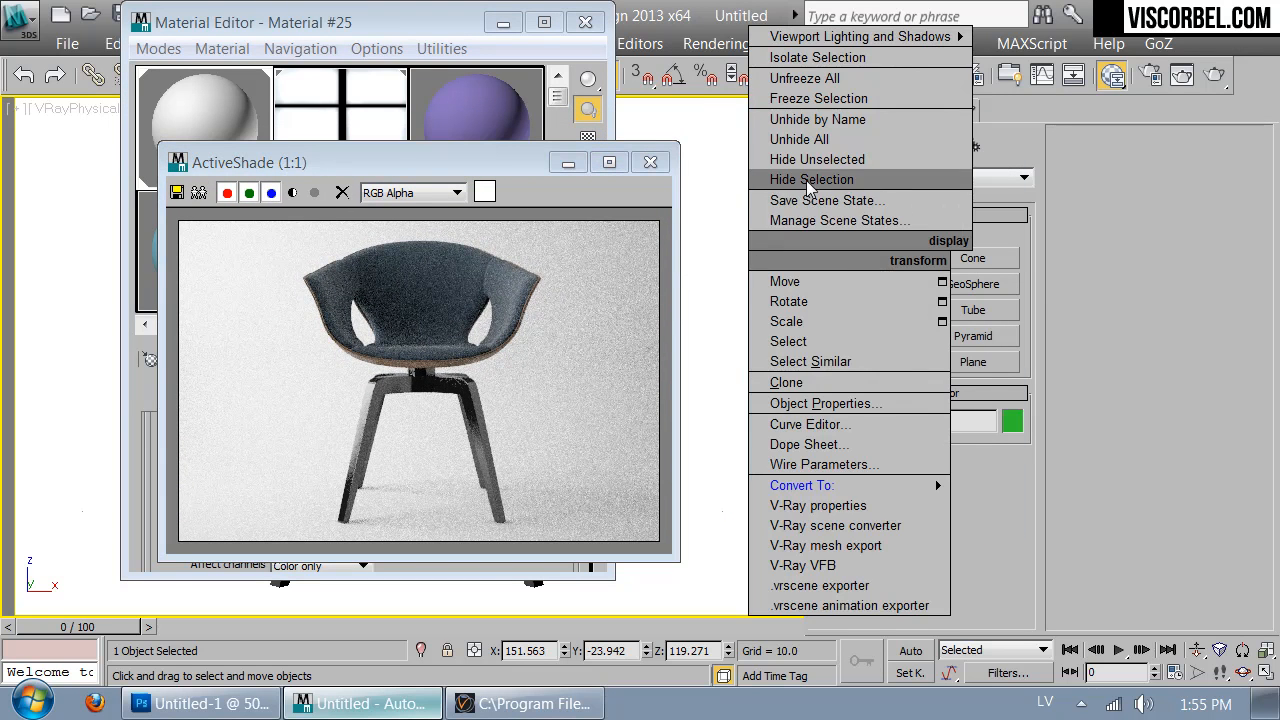
pyautogui.click(880, 157)
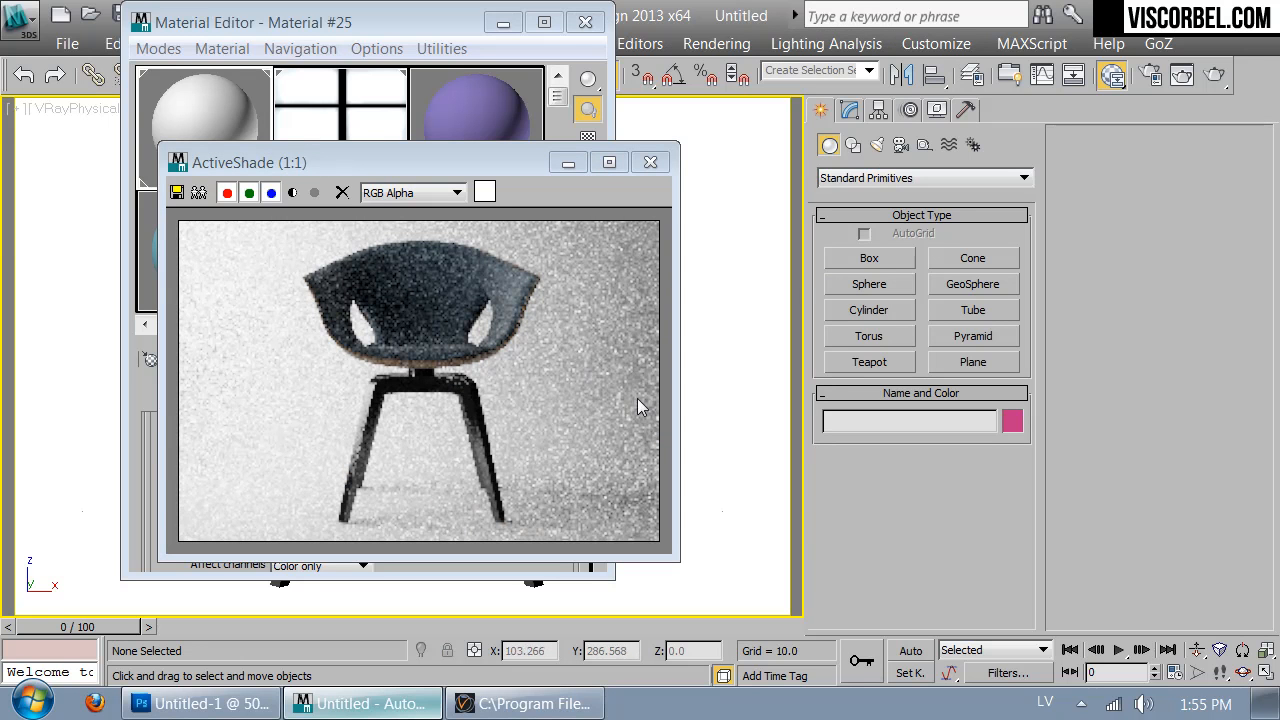
pyautogui.click(712, 374)
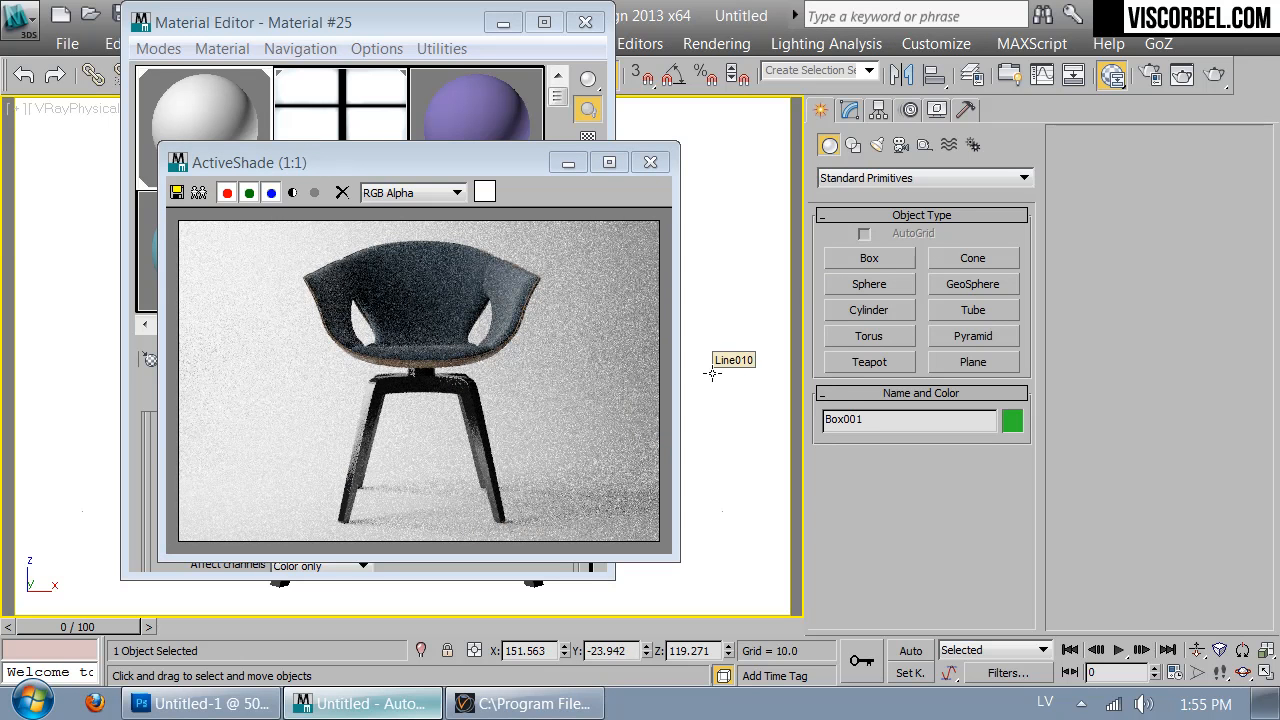
pyautogui.rightClick(735, 328)
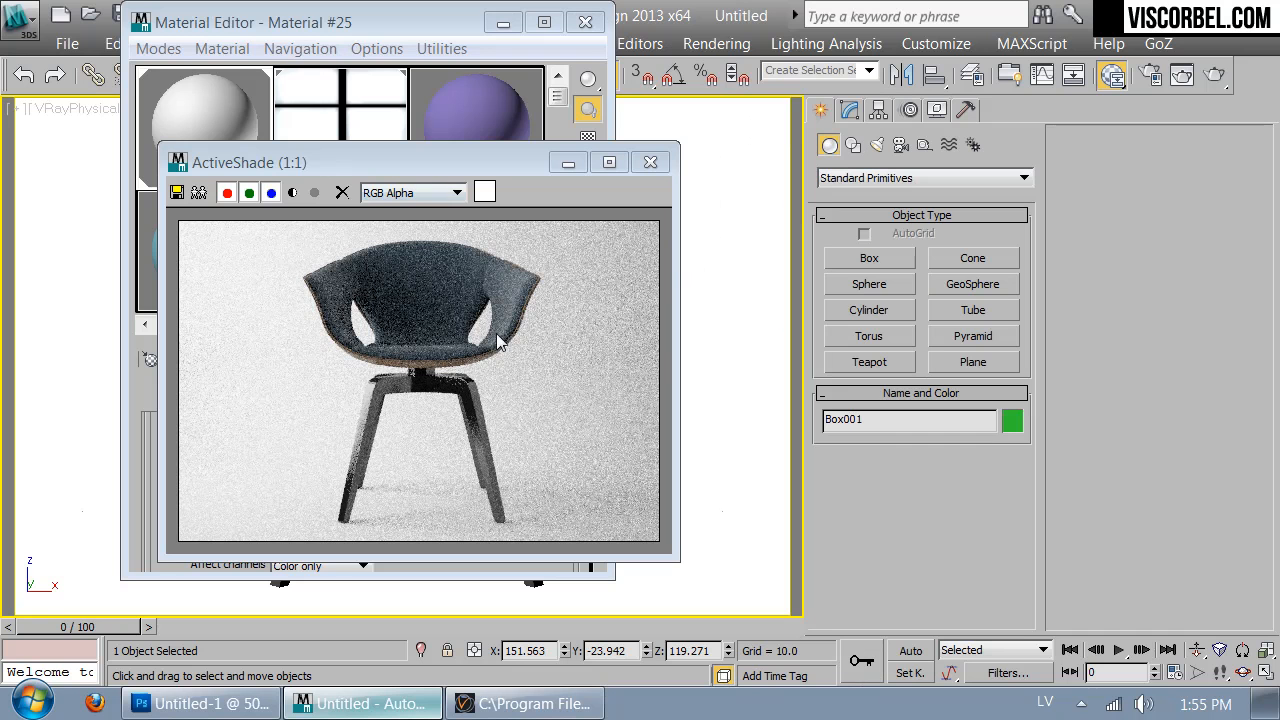
pyautogui.moveTo(489, 162); pyautogui.dragTo(903, 131)
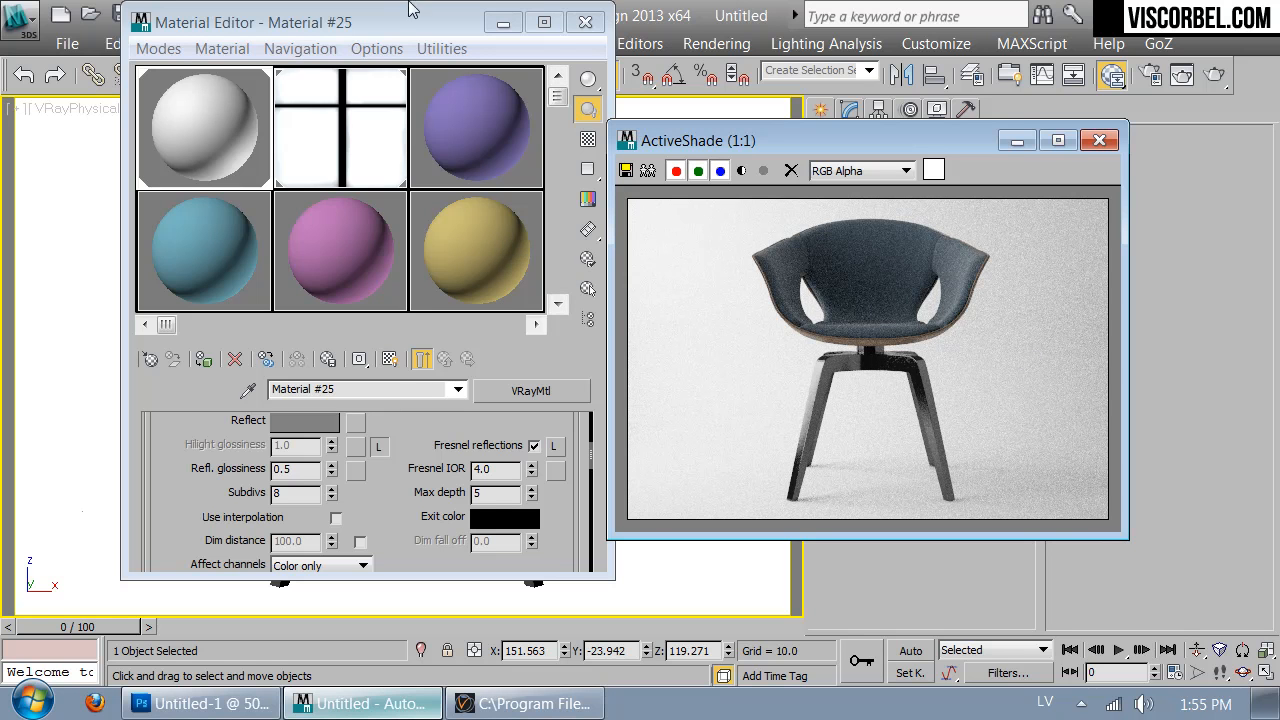
# Close the Material Editor and try rotating the chair group about Z to about -18.5 degrees, checking the ActiveShade render
pyautogui.click(584, 24)
pyautogui.click(584, 24)
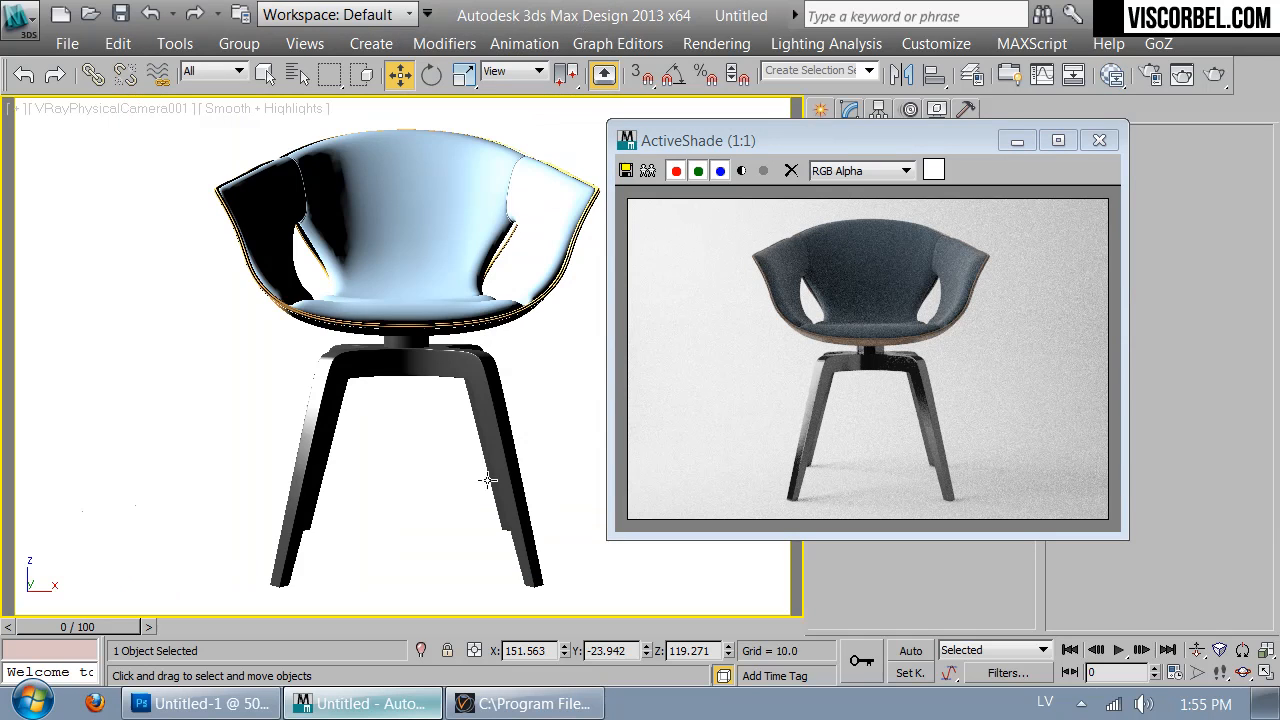
pyautogui.click(408, 272)
pyautogui.press('e')
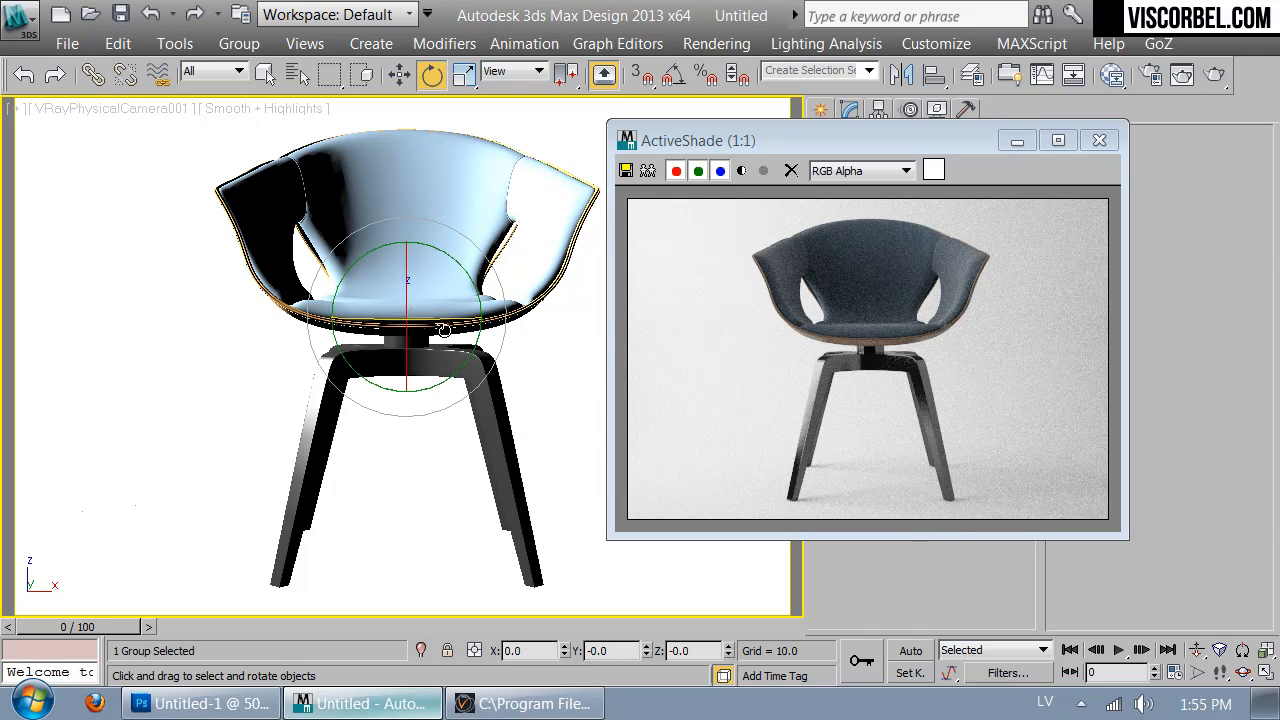
pyautogui.moveTo(442, 329); pyautogui.dragTo(400, 320)
pyautogui.hotkey('ctrl', 'z')
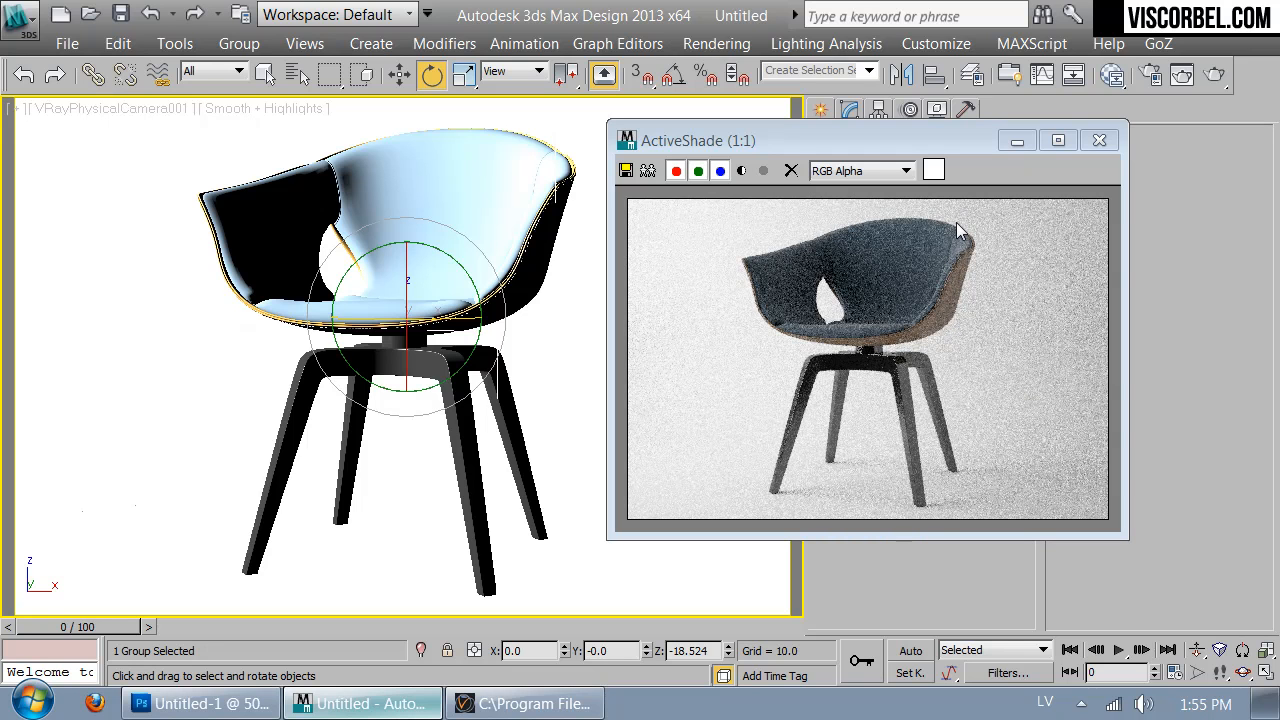
# Rotate the chair group to about 25 degrees around Z, check the render, and reset its rotation to 0
pyautogui.moveTo(425, 322); pyautogui.dragTo(539, 333)
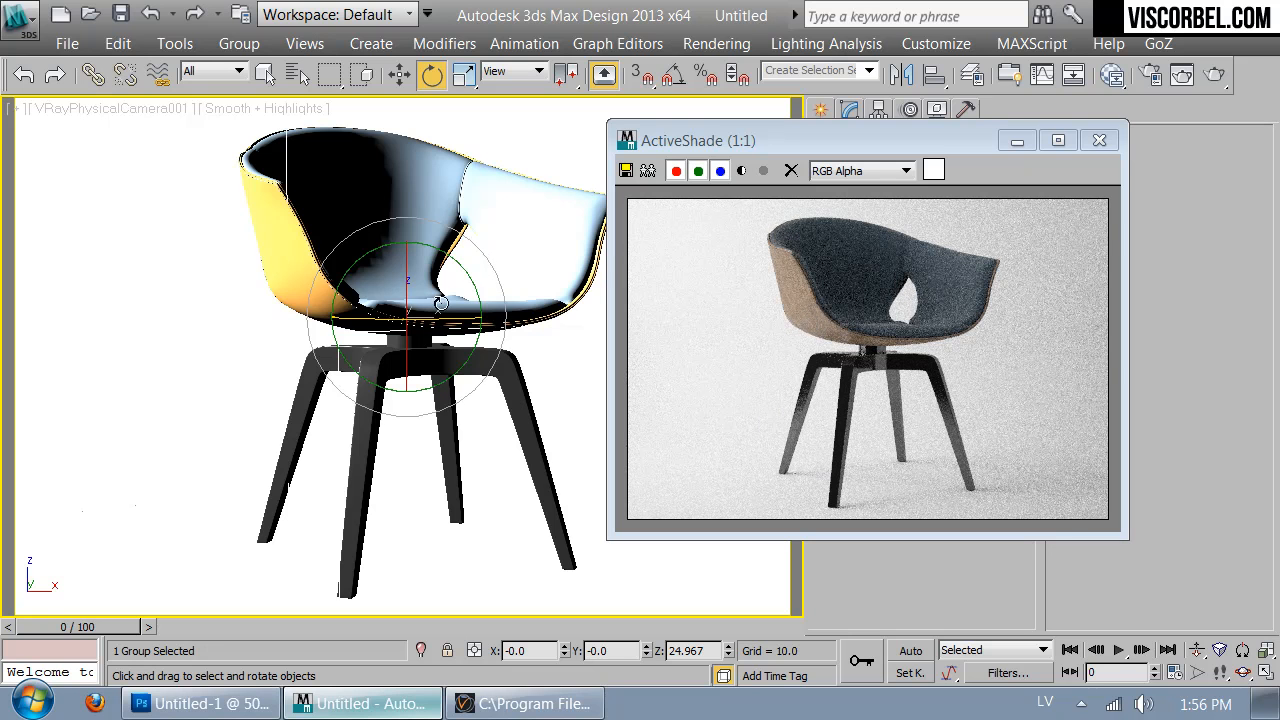
pyautogui.moveTo(450, 318); pyautogui.dragTo(404, 320)
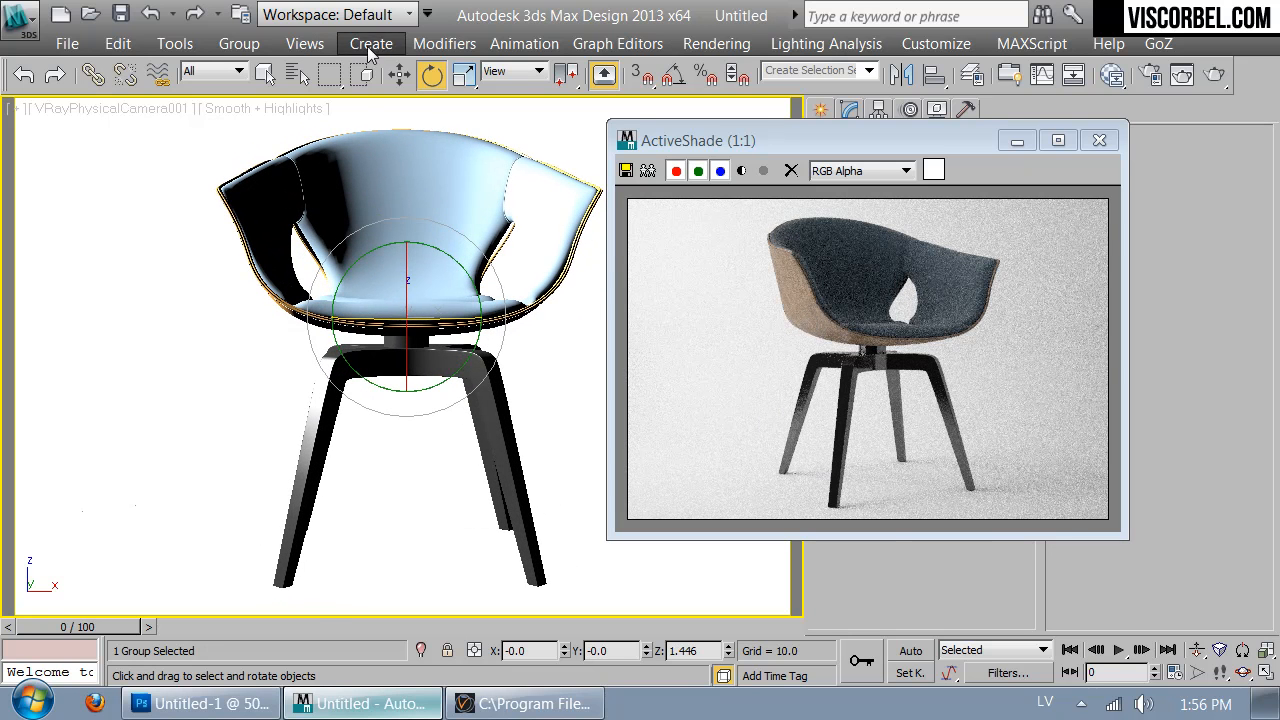
pyautogui.rightClick(428, 78)
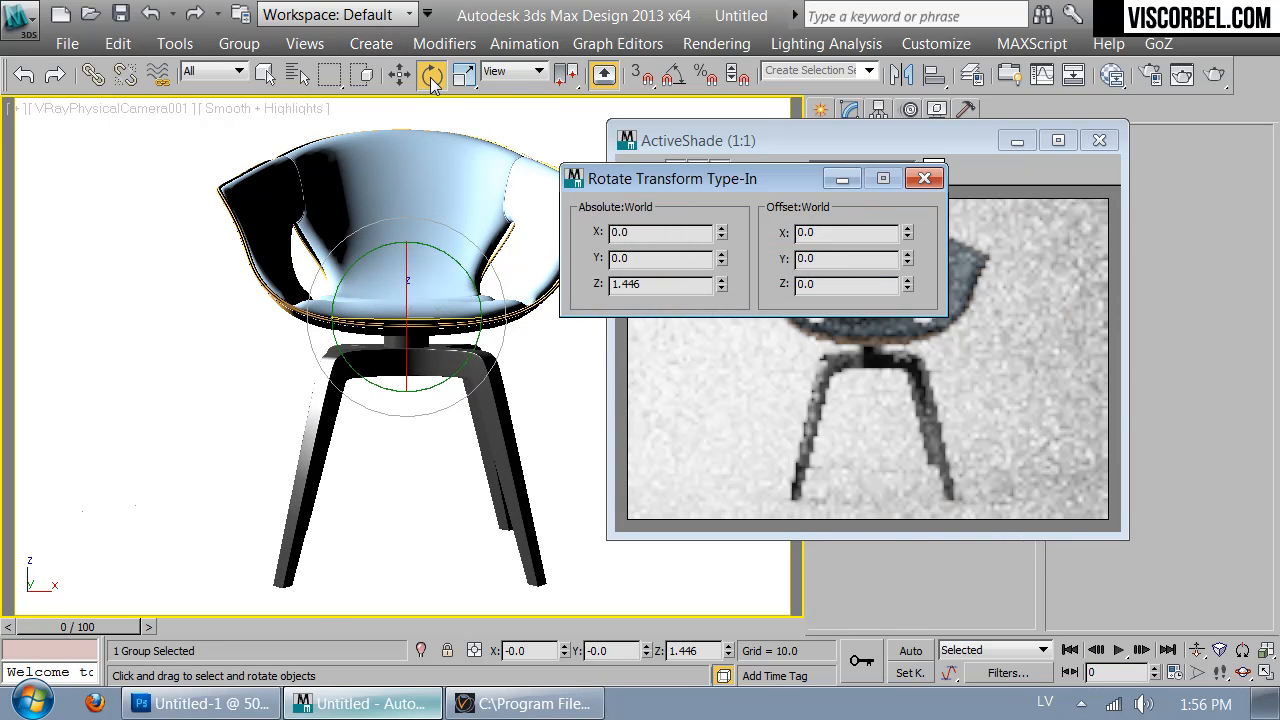
pyautogui.rightClick(722, 288)
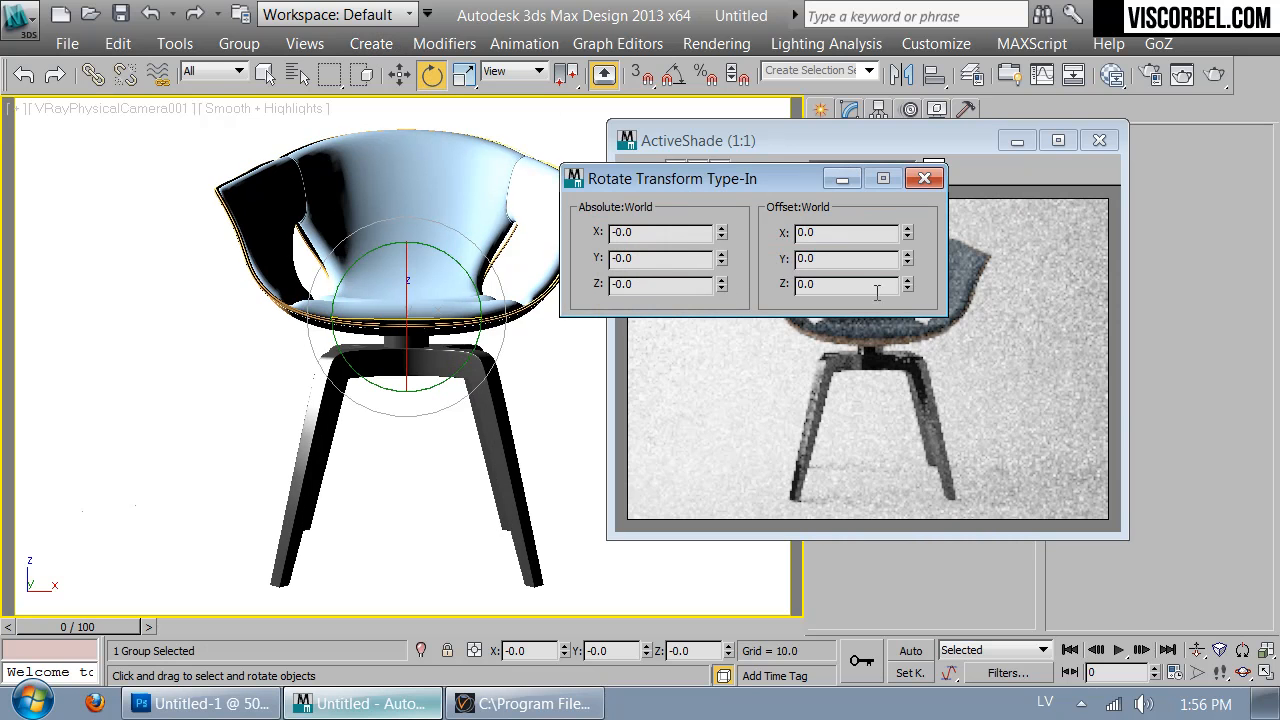
pyautogui.click(922, 181)
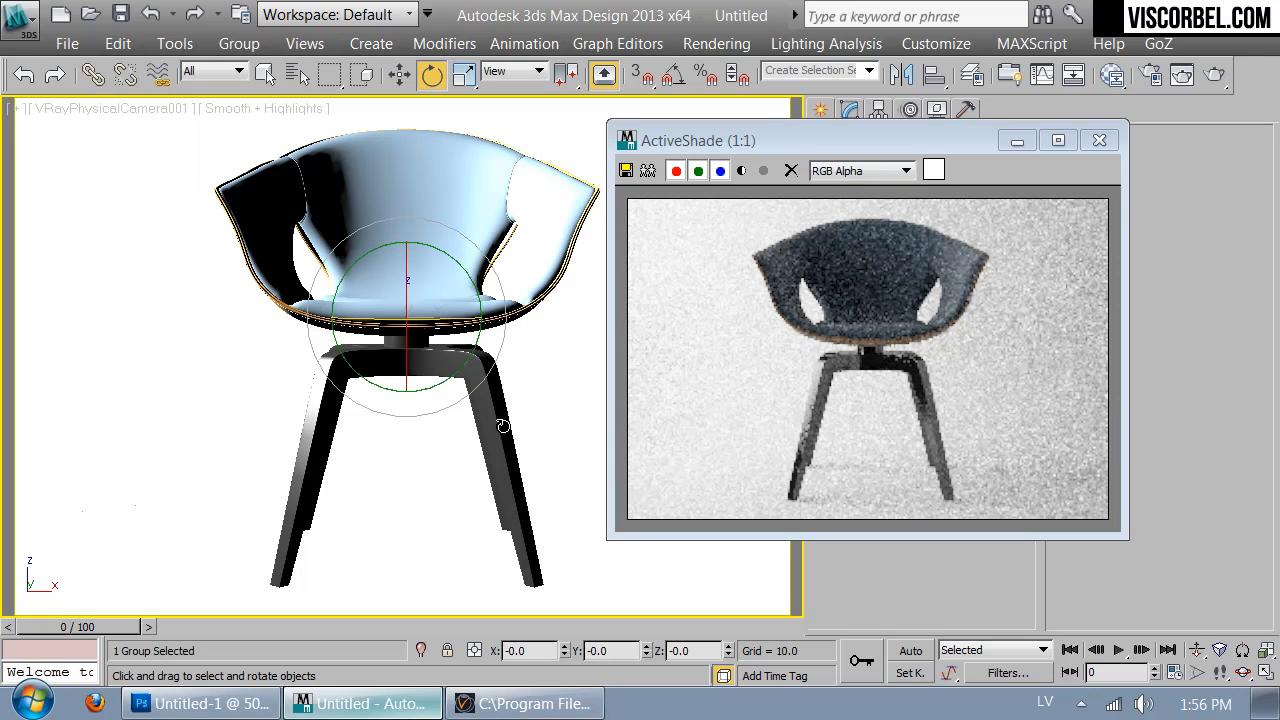
pyautogui.press('t')
pyautogui.press('F3')
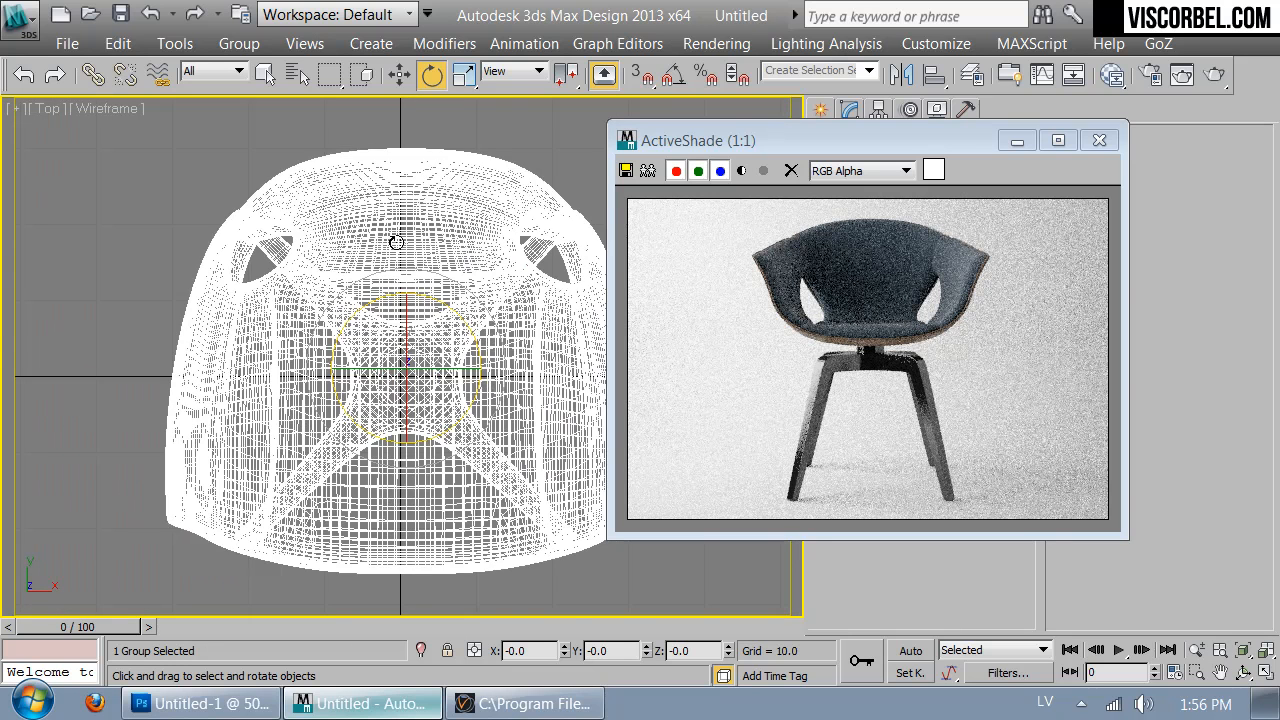
pyautogui.scroll(-3, 409, 231)
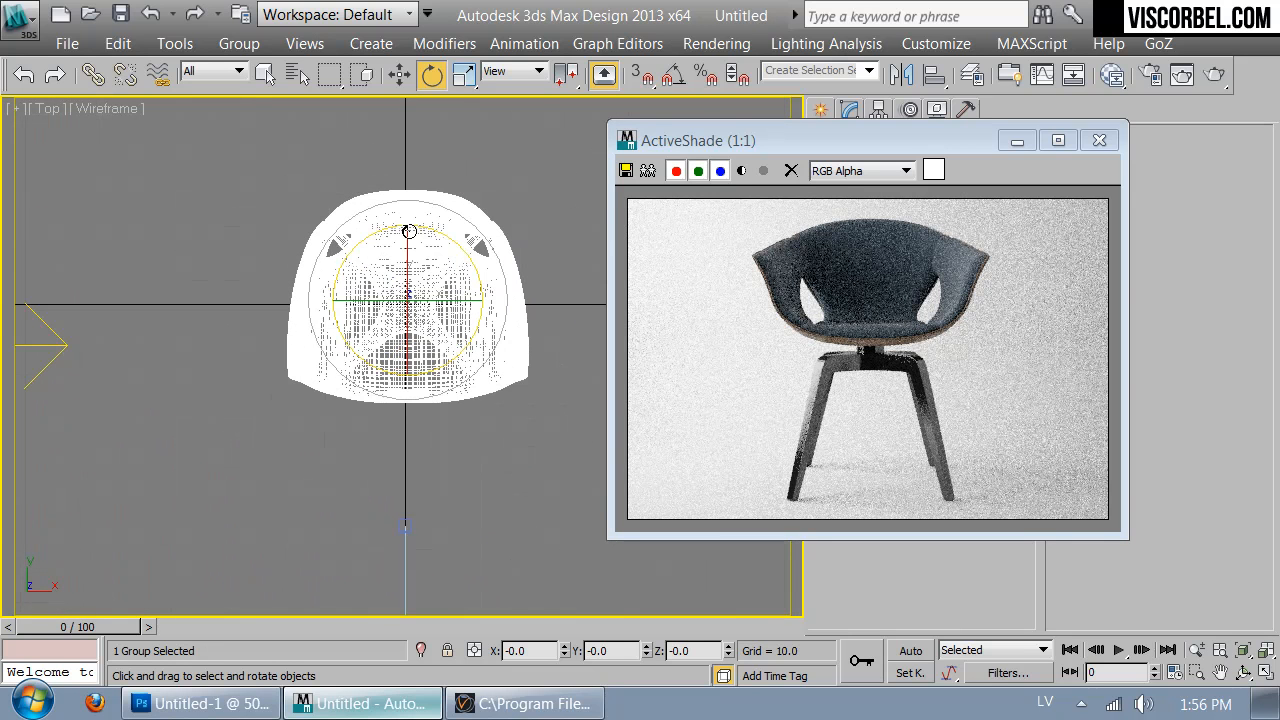
# Replace the teal sample material with a new VRayMtl, give it a darker grey diffuse colour, and close the material browser
pyautogui.press('m')
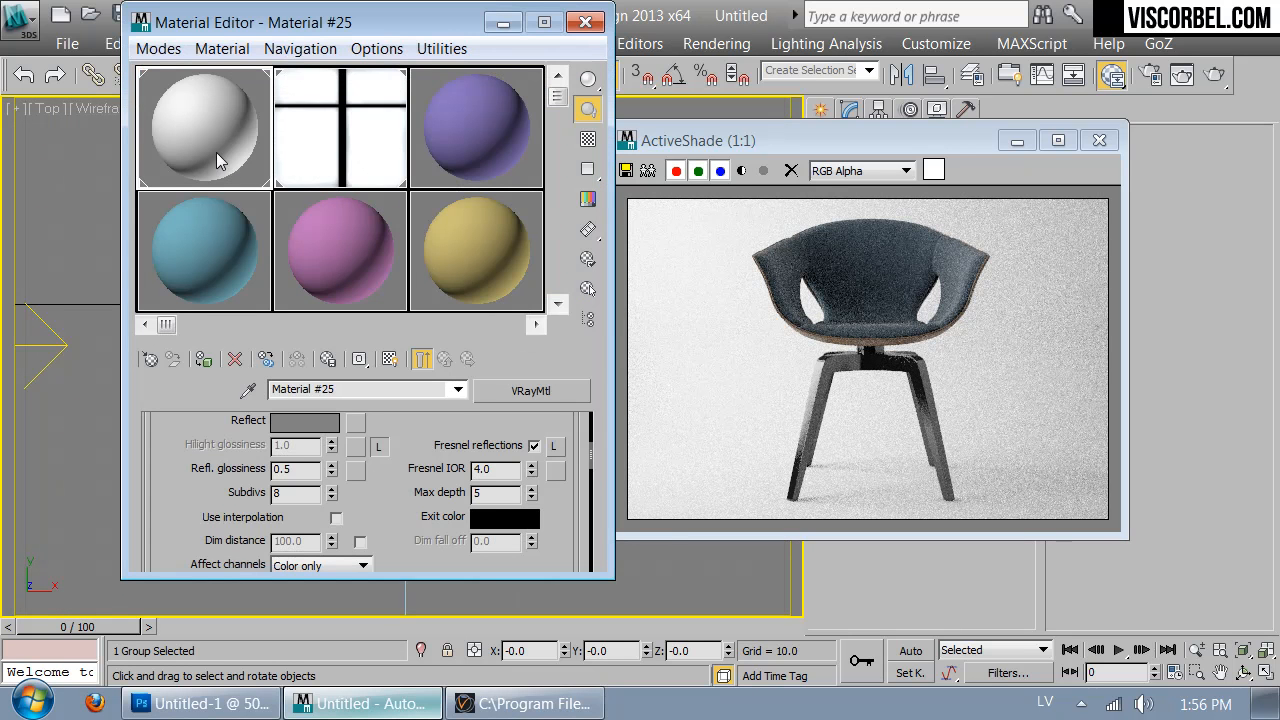
pyautogui.click(216, 235)
pyautogui.click(150, 359)
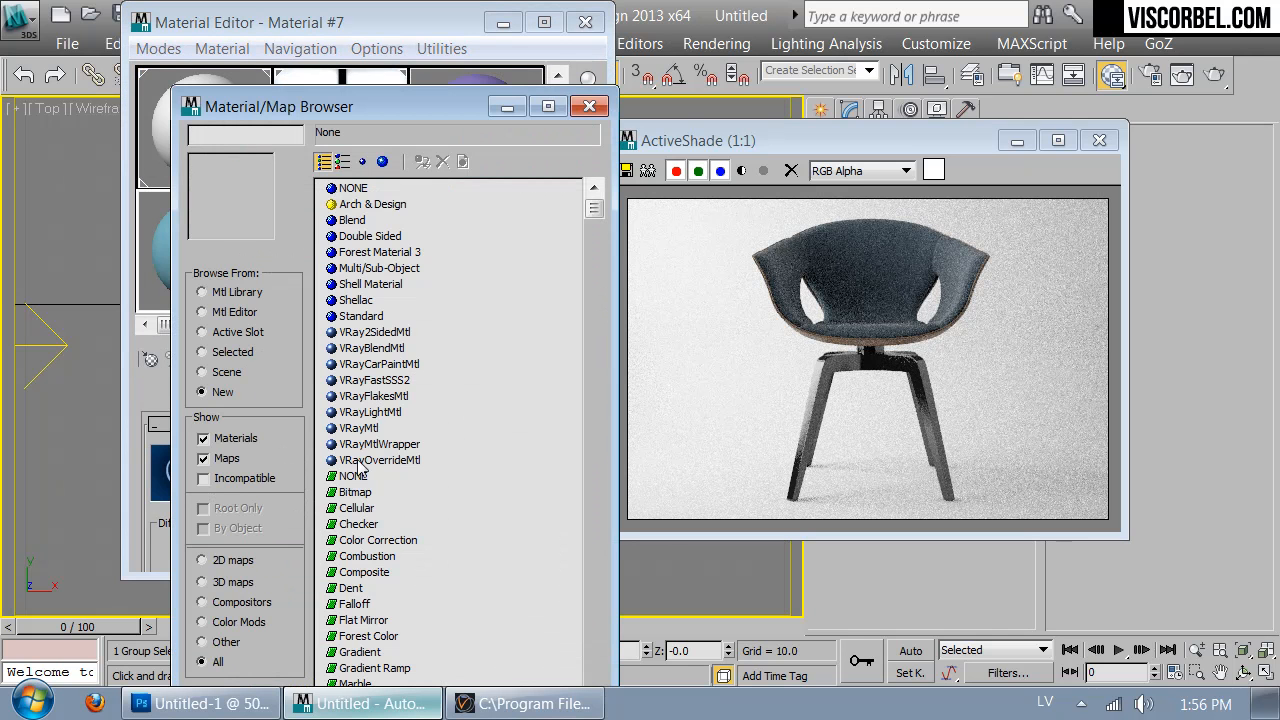
pyautogui.doubleClick(355, 428)
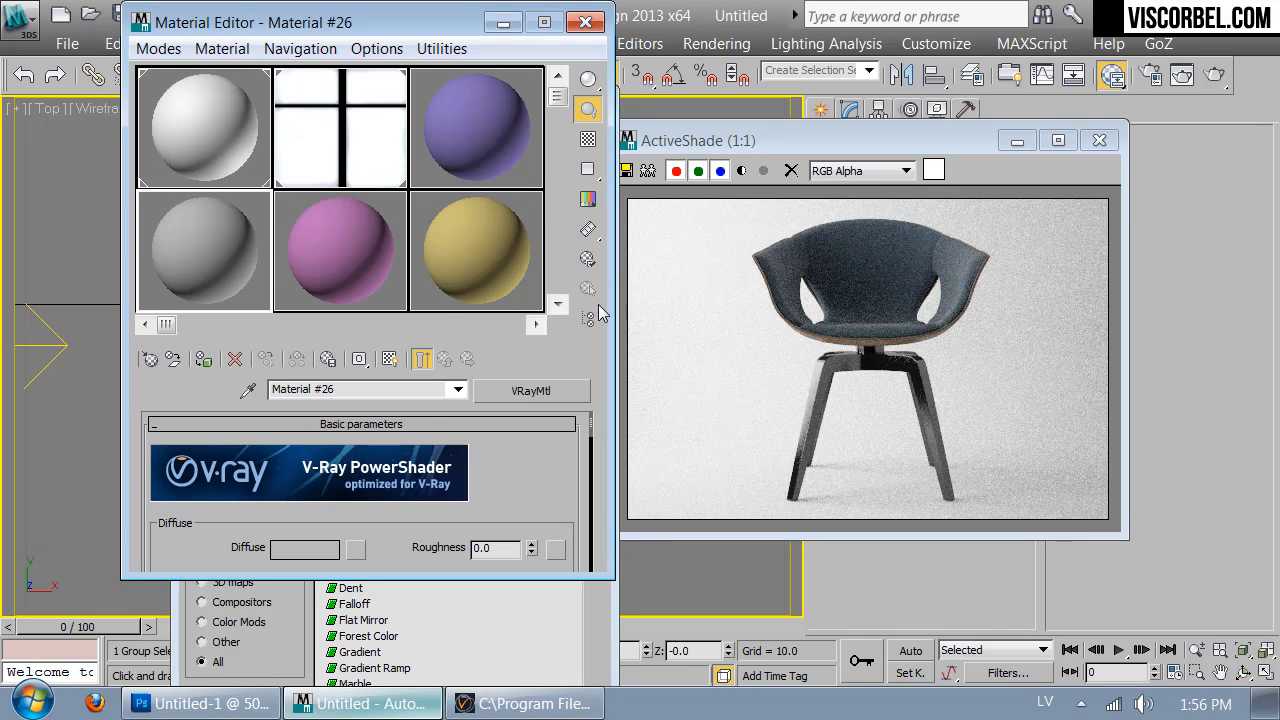
pyautogui.click(304, 548)
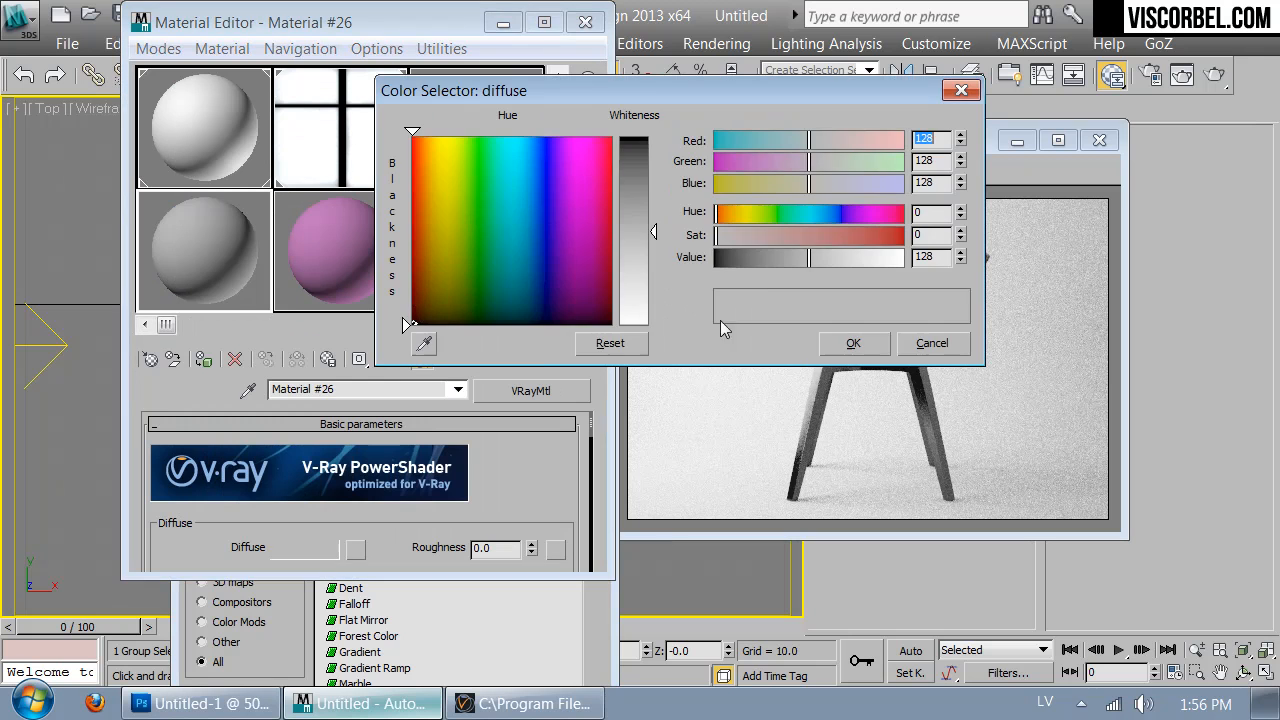
pyautogui.click(764, 250)
pyautogui.click(843, 345)
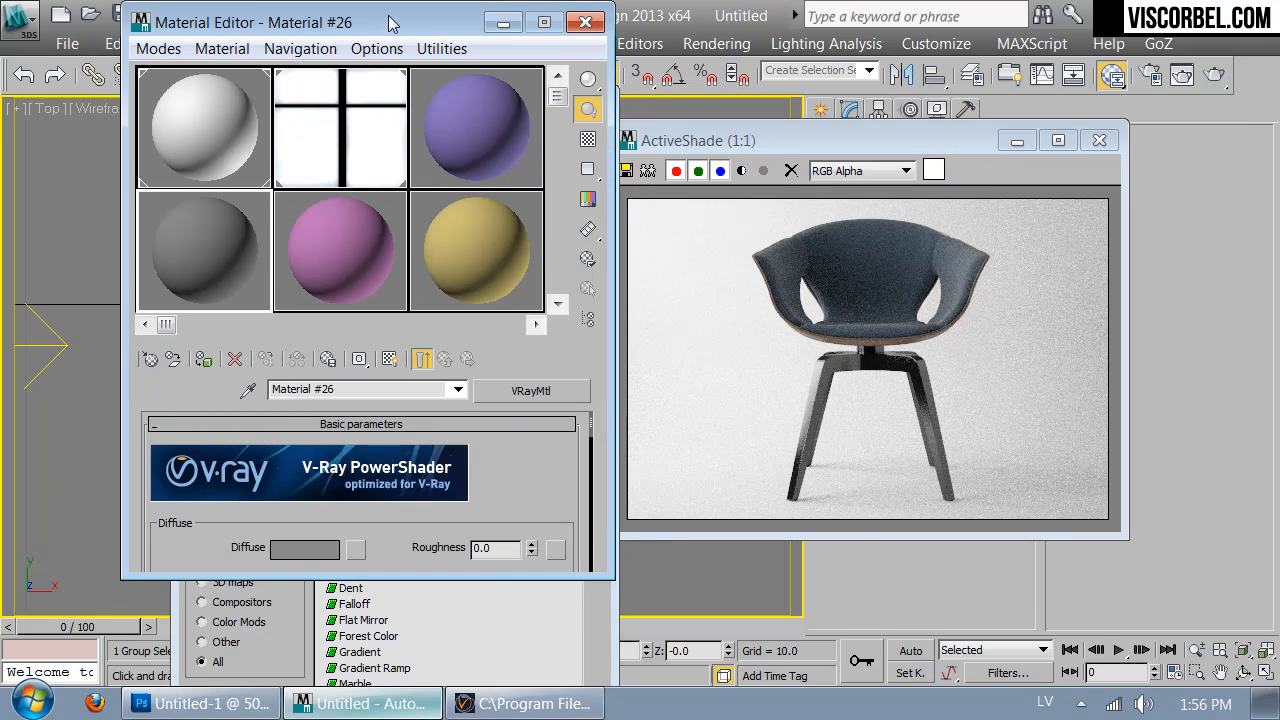
pyautogui.moveTo(390, 20); pyautogui.dragTo(877, 170)
pyautogui.click(583, 103)
# Assign the grey VRayMtl to the curved backdrop from the camera view, renaming the material Material #2644, and check the render
pyautogui.press('v')
pyautogui.press('c')
pyautogui.click(200, 372)
pyautogui.click(201, 381)
pyautogui.press('F3')
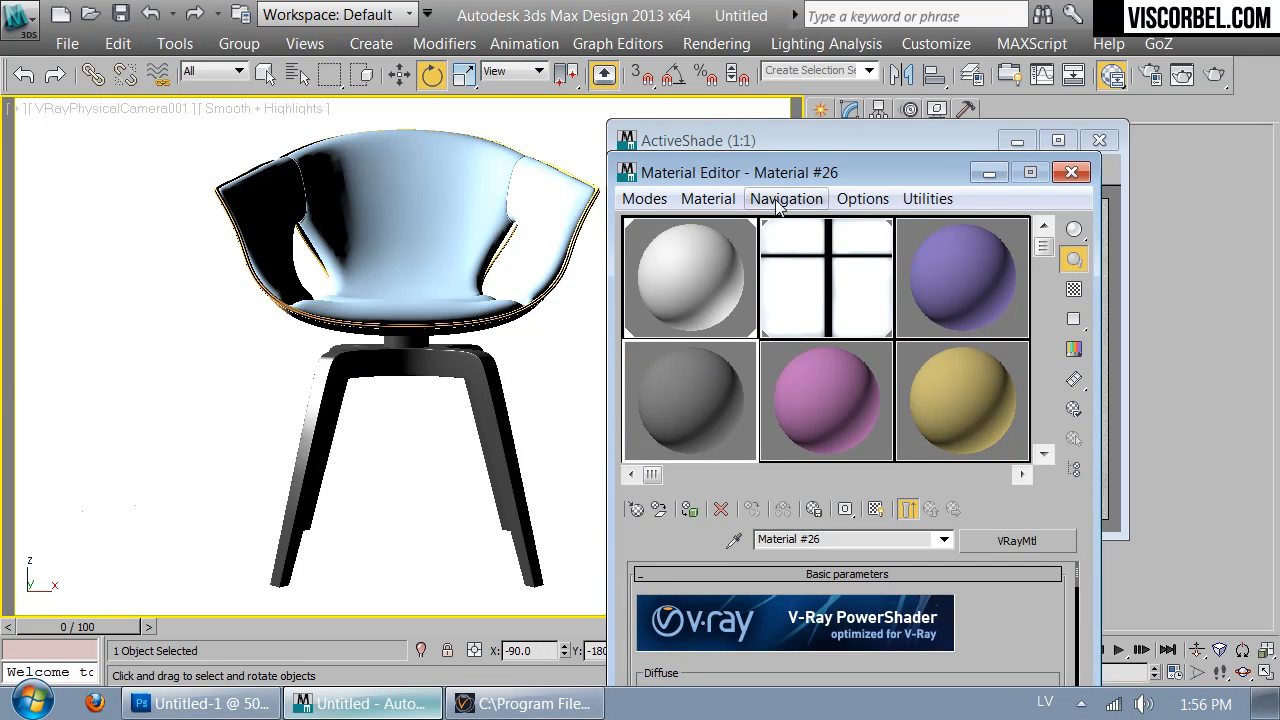
pyautogui.moveTo(806, 174)
pyautogui.mouseDown()
pyautogui.moveTo(302, 122)
pyautogui.moveTo(359, 103)
pyautogui.mouseUp()
pyautogui.click(242, 438)
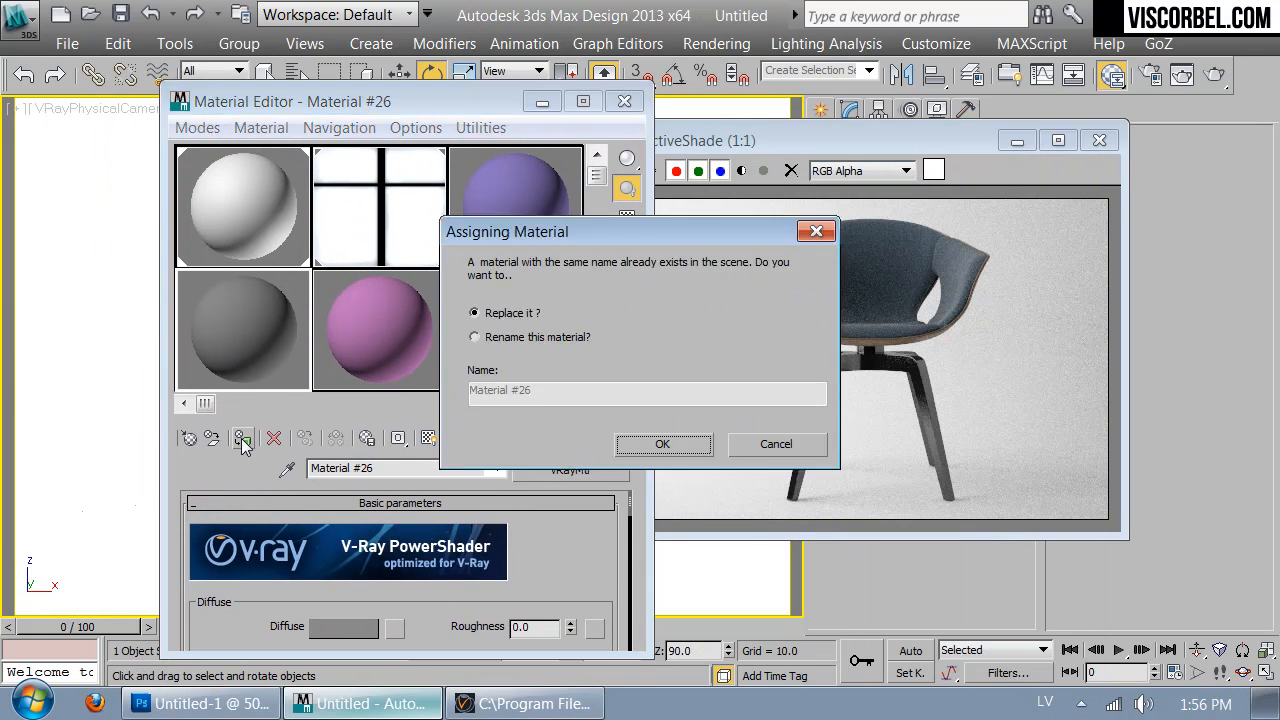
pyautogui.click(512, 338)
pyautogui.click(587, 393)
pyautogui.write('4')
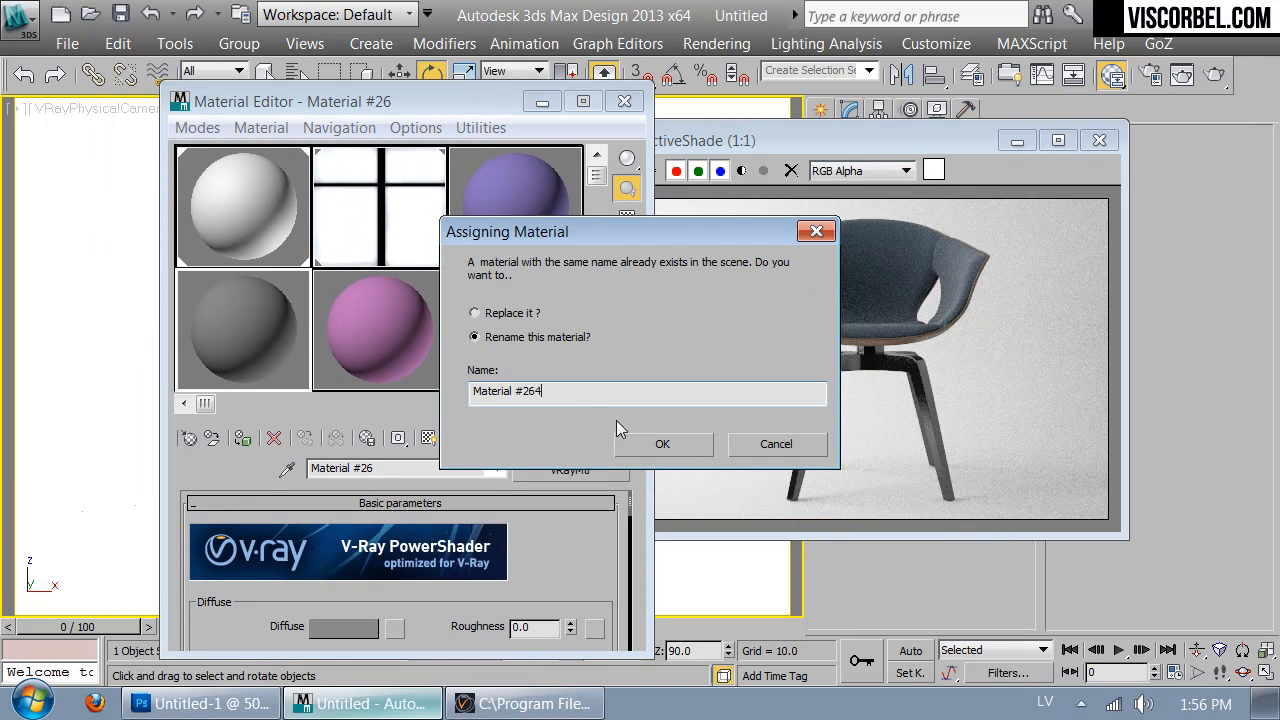
pyautogui.write('4')
pyautogui.click(642, 442)
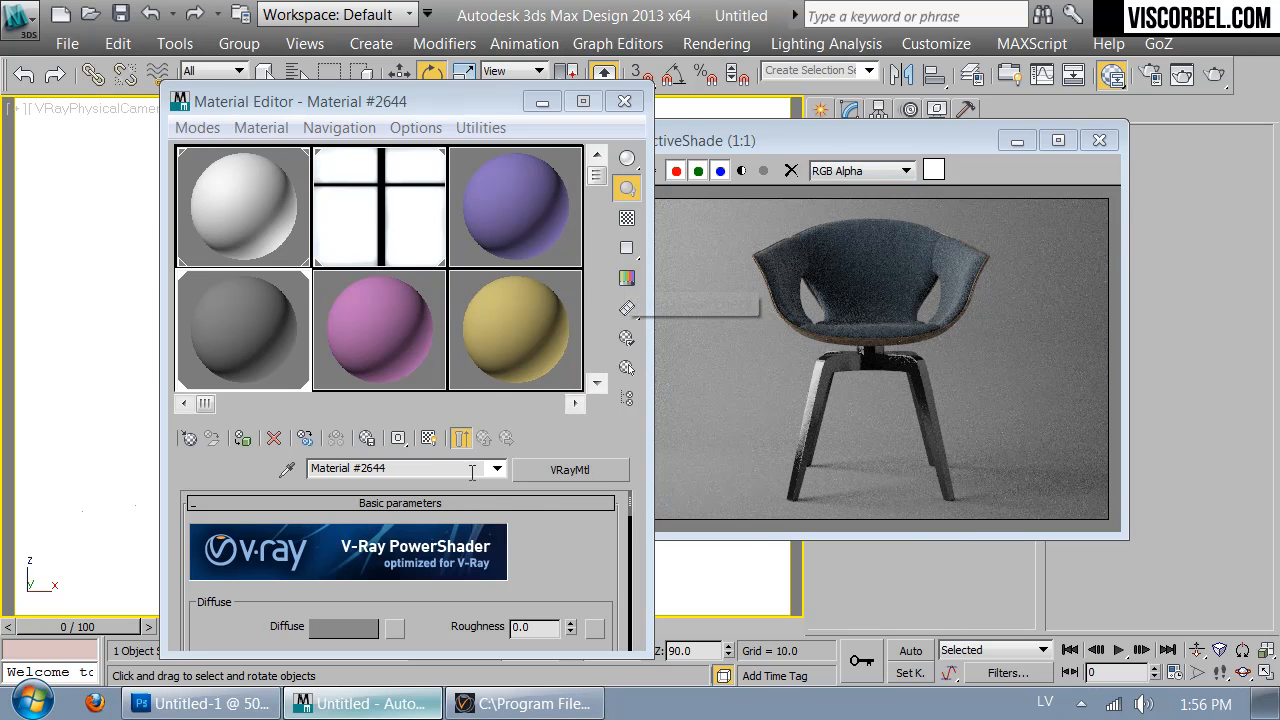
pyautogui.moveTo(407, 112); pyautogui.dragTo(375, 66)
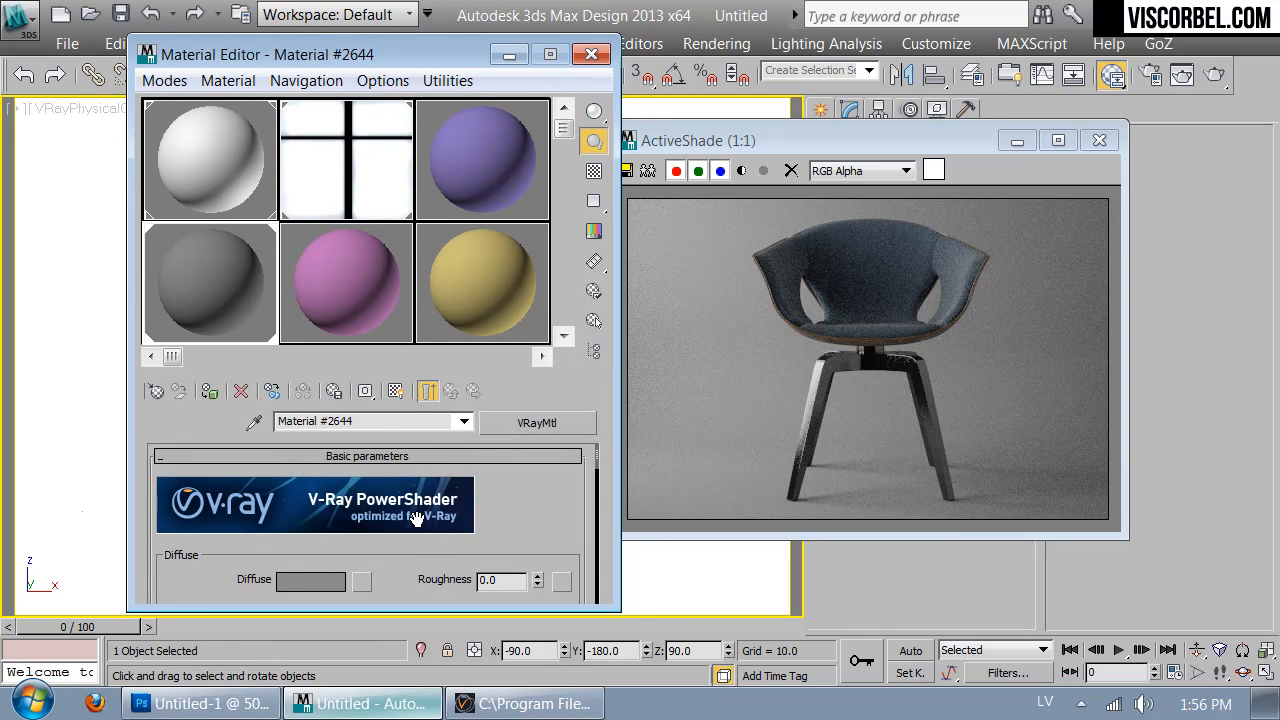